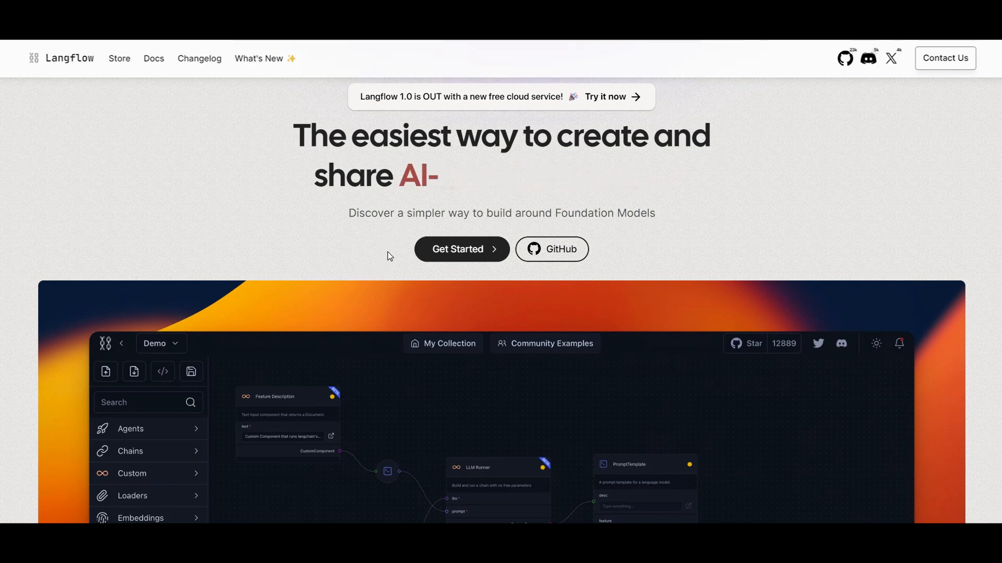
Look over the Langflow home page and the pip install and run commands in the repository README.
{"action": "scroll", "coordinate": [191, 177], "scroll_direction": "down", "scroll_amount": 5}
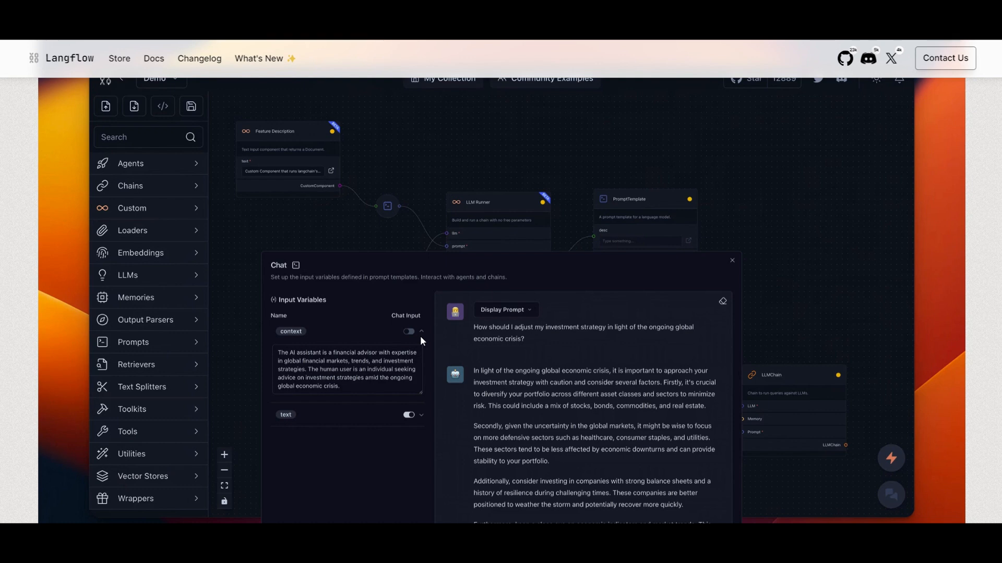
{"action": "scroll", "coordinate": [421, 336], "scroll_direction": "up", "scroll_amount": 3}
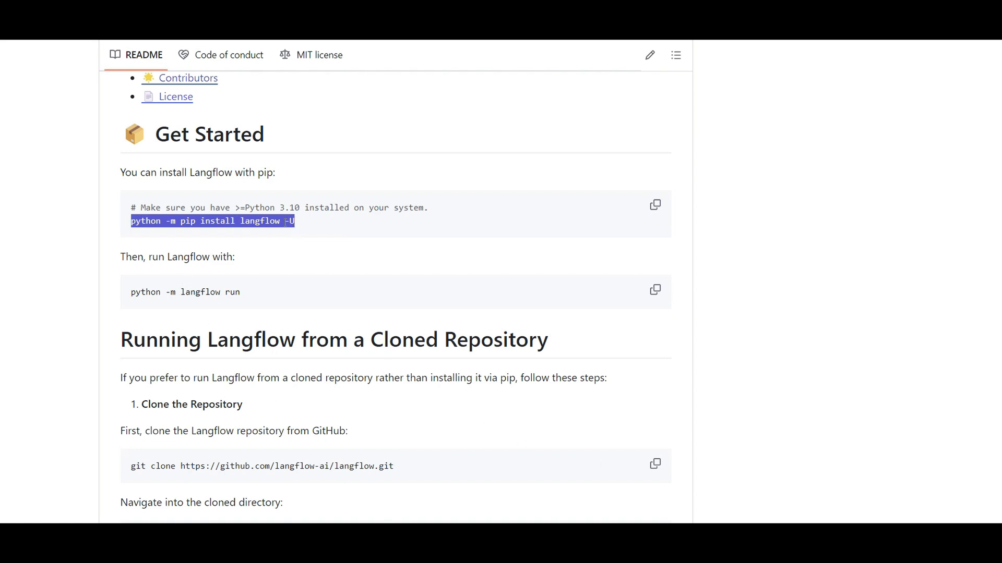
{"action": "left_click_drag", "start_coordinate": [241, 292], "coordinate": [181, 293]}
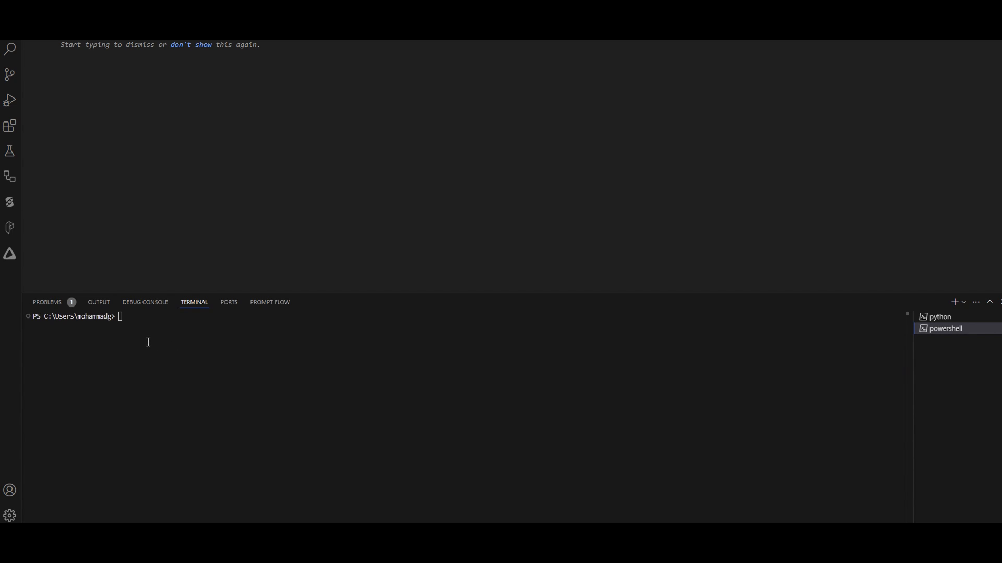
Activate the virtual environment with .\venv\Scripts\Activate in the PowerShell terminal and start Langflow with "langflow run".
{"action": "type", "text": ".\\venv\\Scripts\\Activate"}
{"action": "key", "text": "Return"}
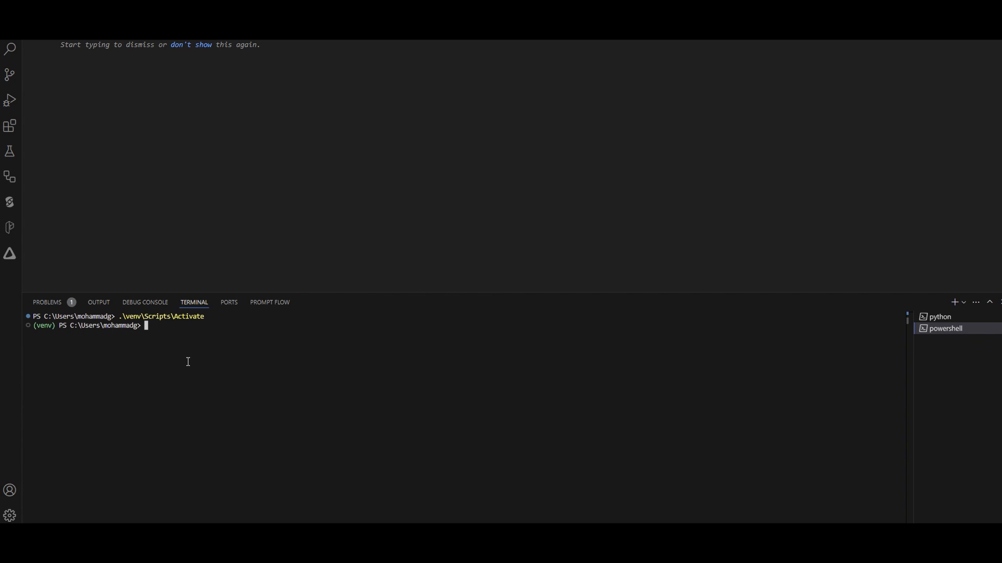
{"action": "type", "text": "langflow run"}
{"action": "key", "text": "Return"}
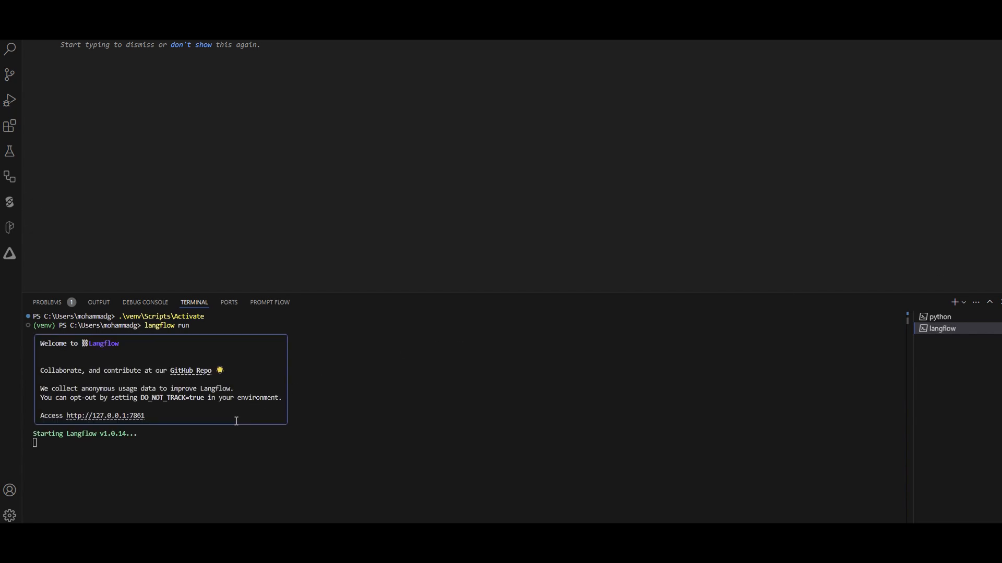
{"action": "left_click", "coordinate": [139, 416], "text": "ctrl"}
{"action": "left_click", "coordinate": [131, 421], "text": "ctrl"}
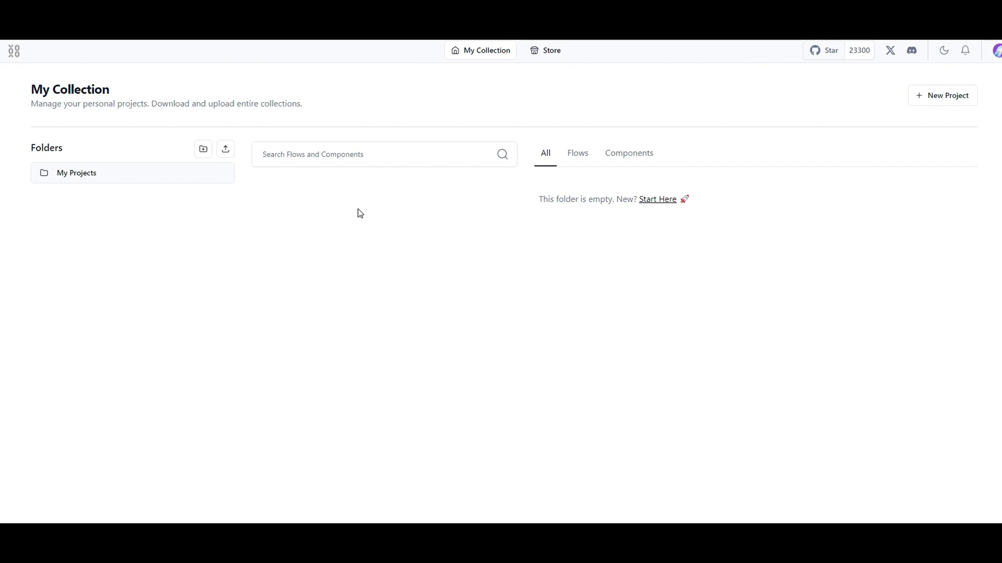
{"action": "left_click", "coordinate": [204, 155]}
{"action": "left_click", "coordinate": [83, 209]}
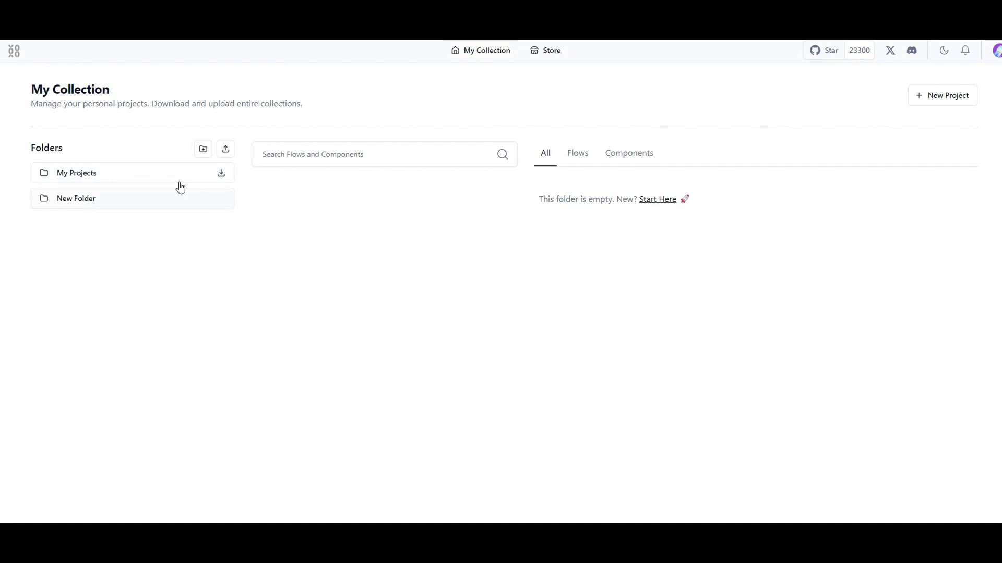
Create a new project in the folder from the Vector Store RAG template.
{"action": "left_click", "coordinate": [930, 106]}
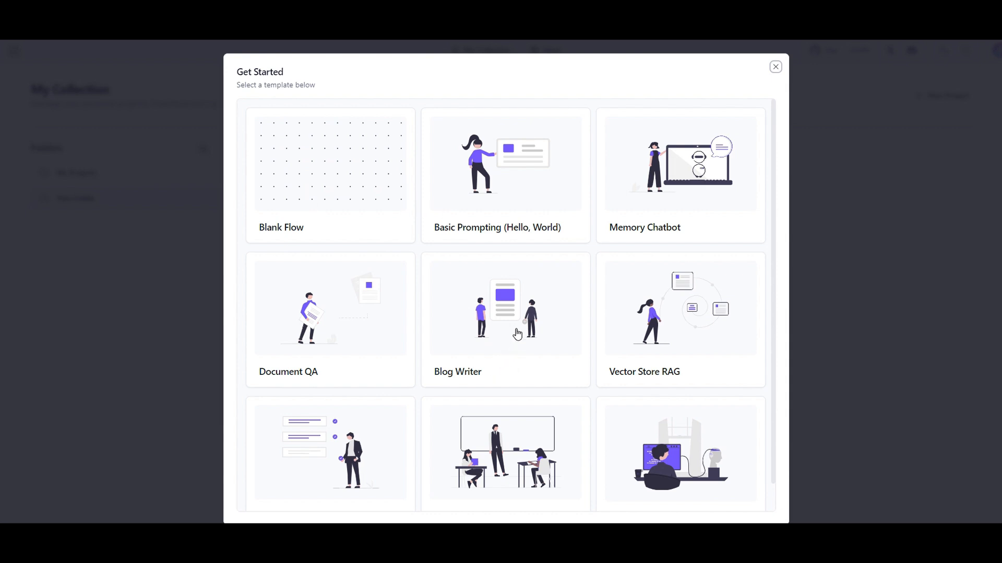
{"action": "scroll", "coordinate": [440, 295], "scroll_direction": "down", "scroll_amount": 1}
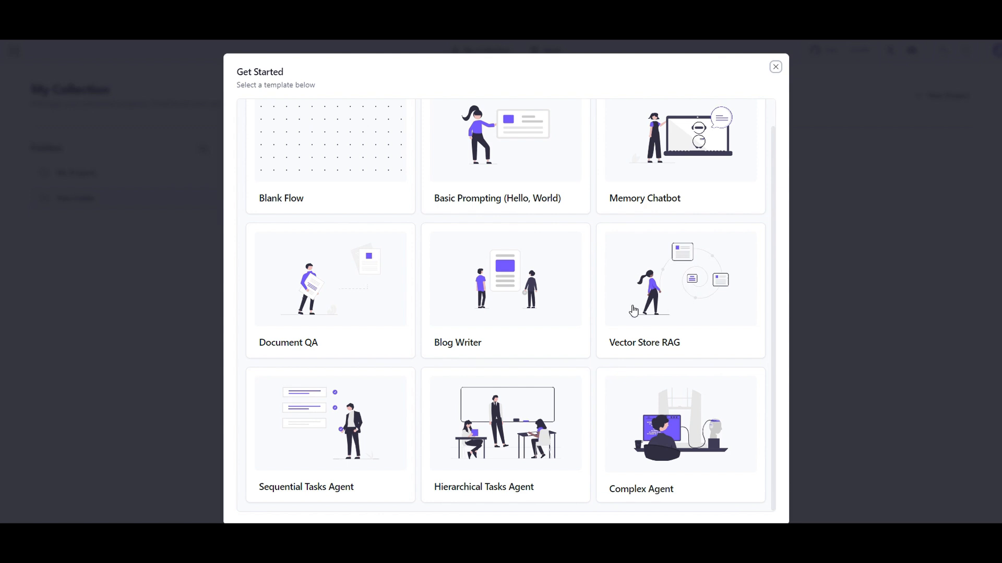
{"action": "left_click", "coordinate": [662, 307]}
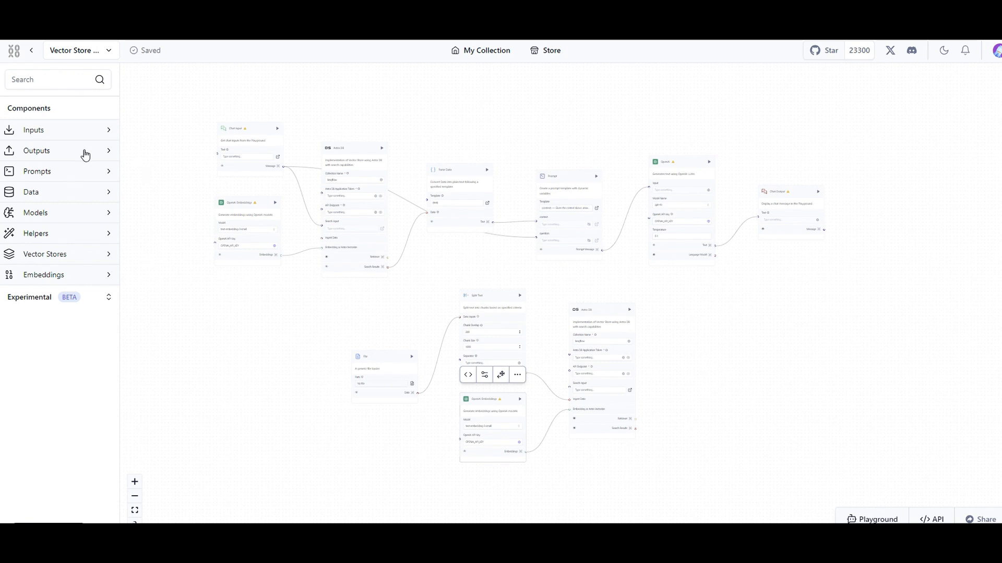
Examine the available input and output components and the Chat Input and Chat Output nodes in the flow.
{"action": "left_click", "coordinate": [81, 135]}
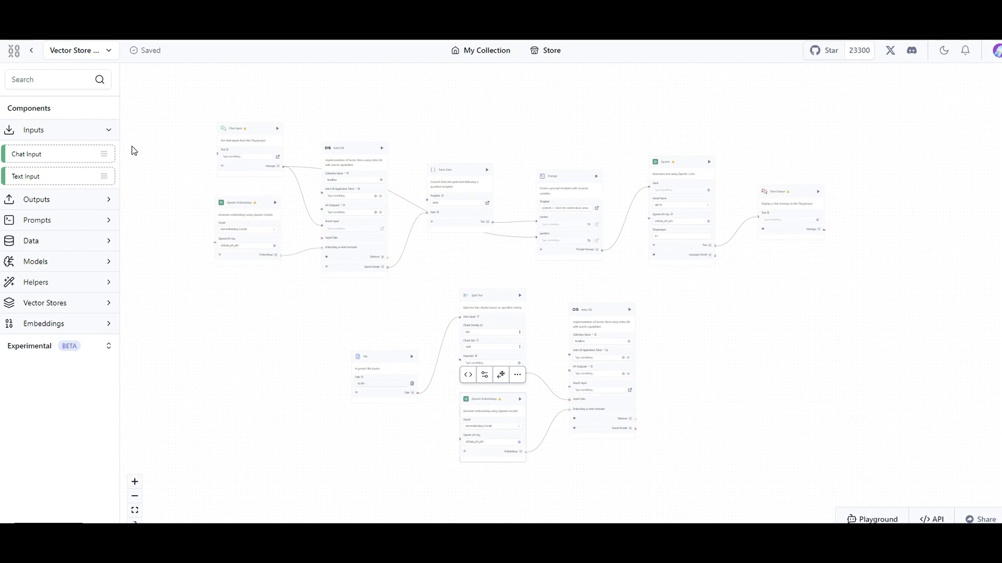
{"action": "scroll", "coordinate": [230, 139], "scroll_direction": "up", "scroll_amount": 5}
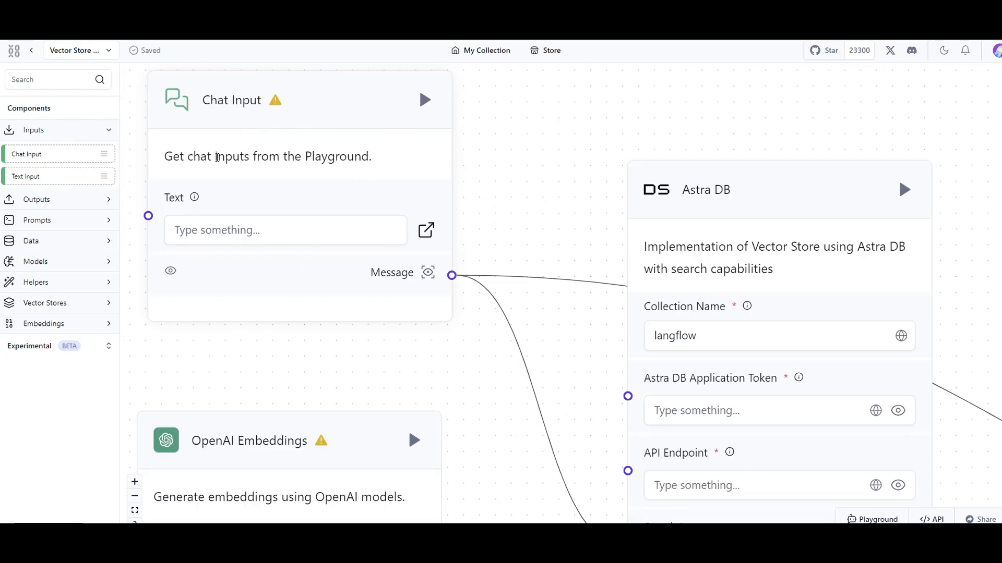
{"action": "scroll", "coordinate": [212, 163], "scroll_direction": "down", "scroll_amount": 5}
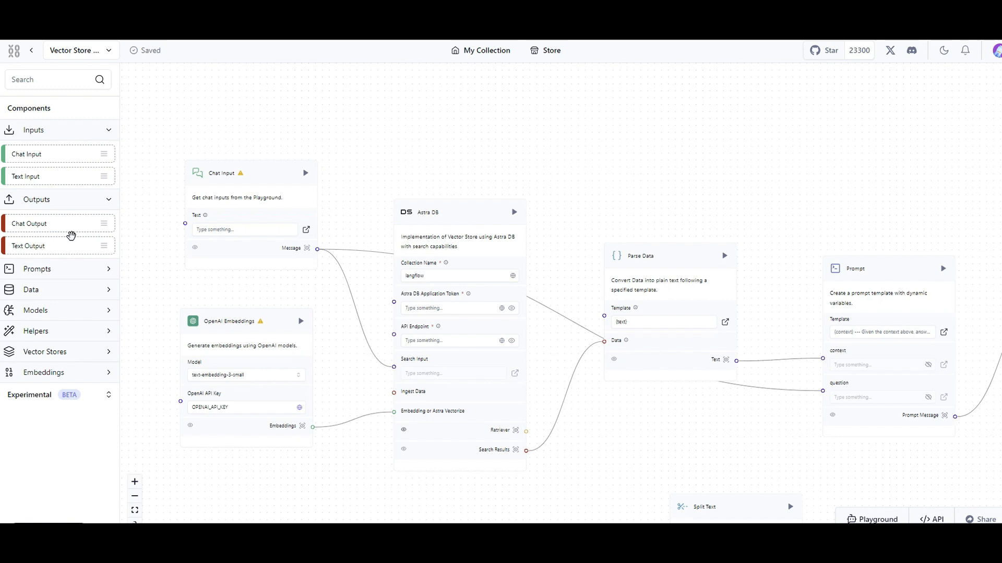
{"action": "left_click_drag", "start_coordinate": [599, 403], "coordinate": [217, 269]}
{"action": "left_click_drag", "start_coordinate": [736, 347], "coordinate": [389, 401]}
{"action": "scroll", "coordinate": [666, 274], "scroll_direction": "up", "scroll_amount": 7}
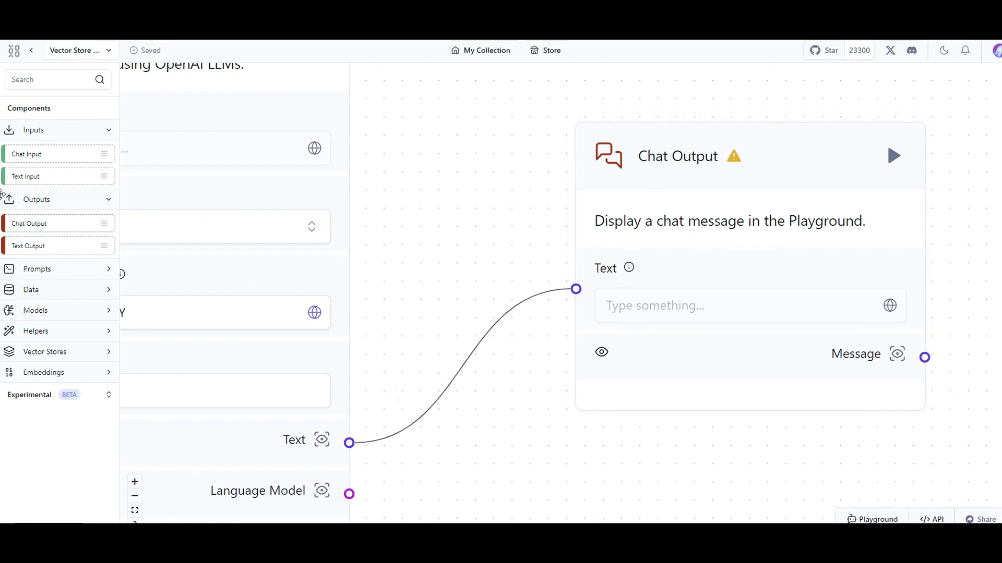
{"action": "scroll", "coordinate": [522, 211], "scroll_direction": "down", "scroll_amount": 5}
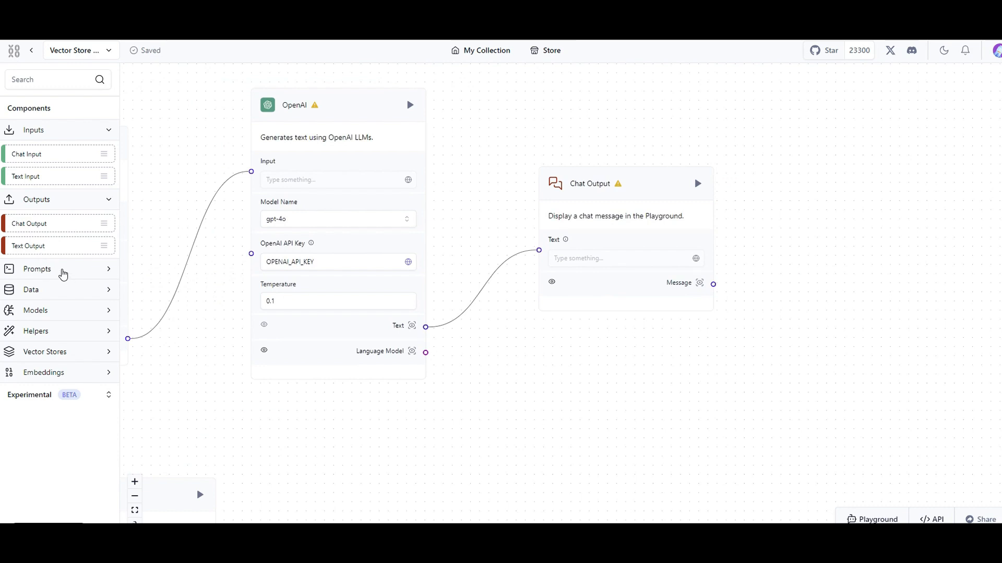
Inspect the Prompt component in the flow and view its template text and variables without editing them.
{"action": "left_click", "coordinate": [64, 270]}
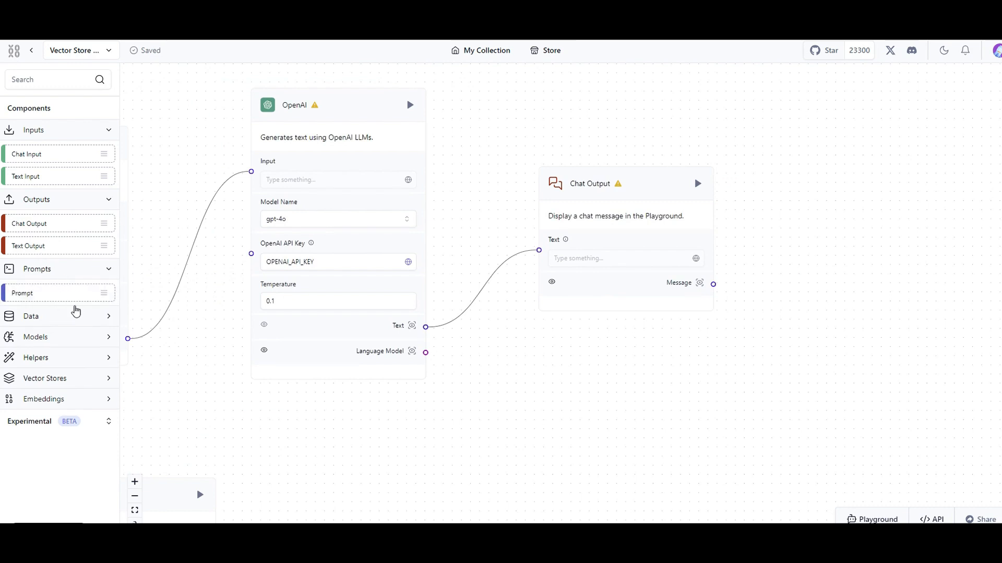
{"action": "scroll", "coordinate": [271, 386], "scroll_direction": "down", "scroll_amount": 4}
{"action": "left_click_drag", "start_coordinate": [353, 420], "coordinate": [598, 401]}
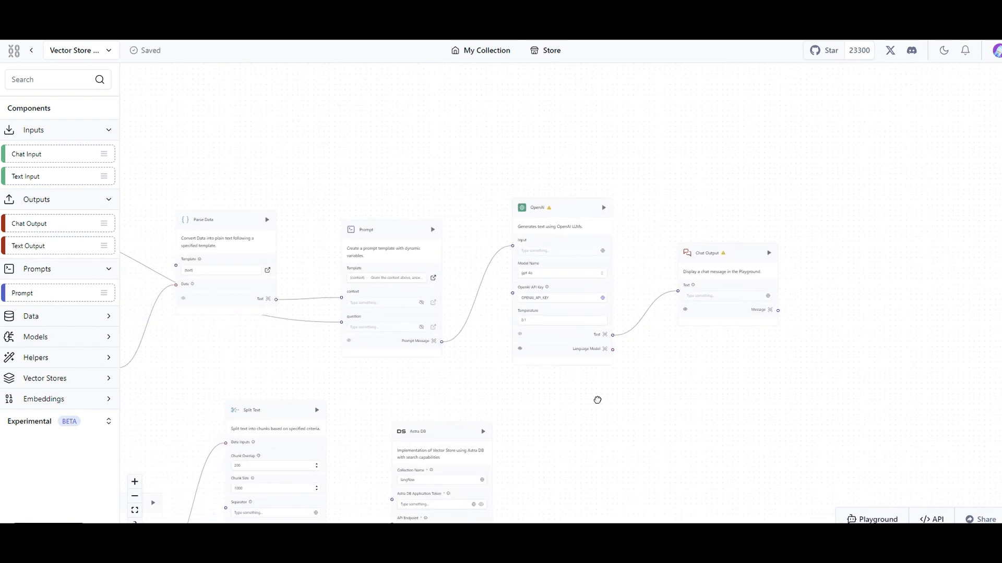
{"action": "scroll", "coordinate": [485, 264], "scroll_direction": "up", "scroll_amount": 5}
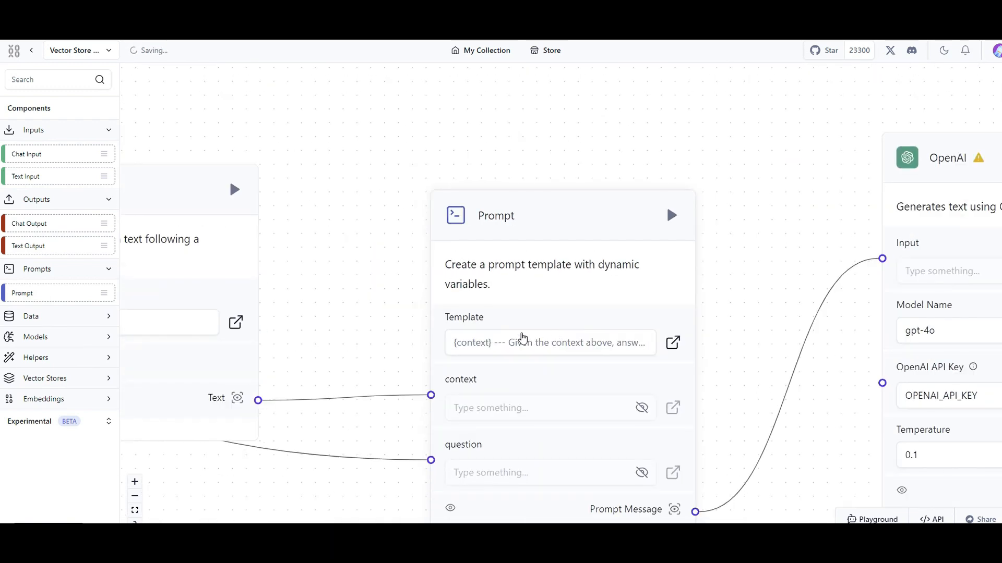
{"action": "left_click_drag", "start_coordinate": [751, 327], "coordinate": [717, 264]}
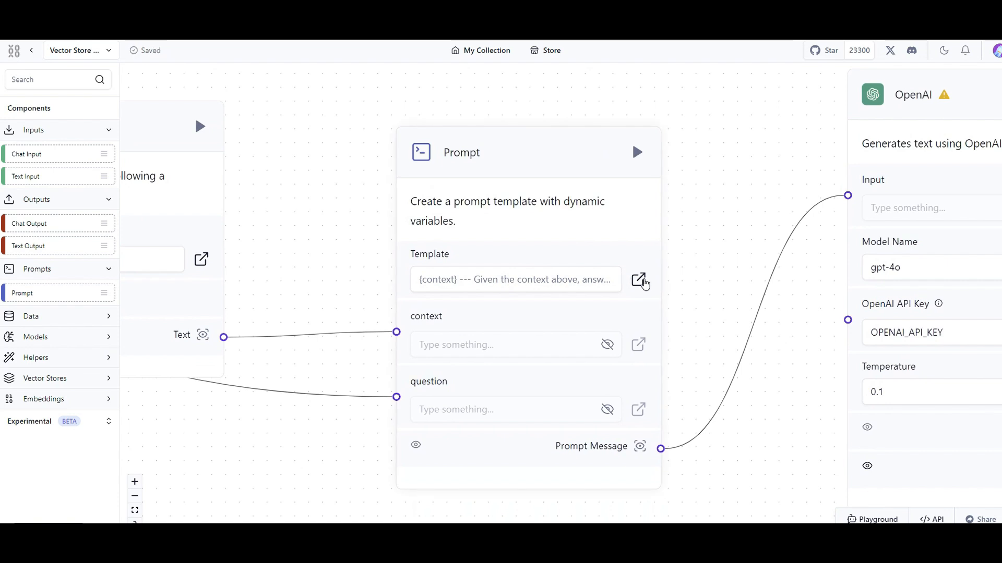
{"action": "left_click", "coordinate": [640, 280]}
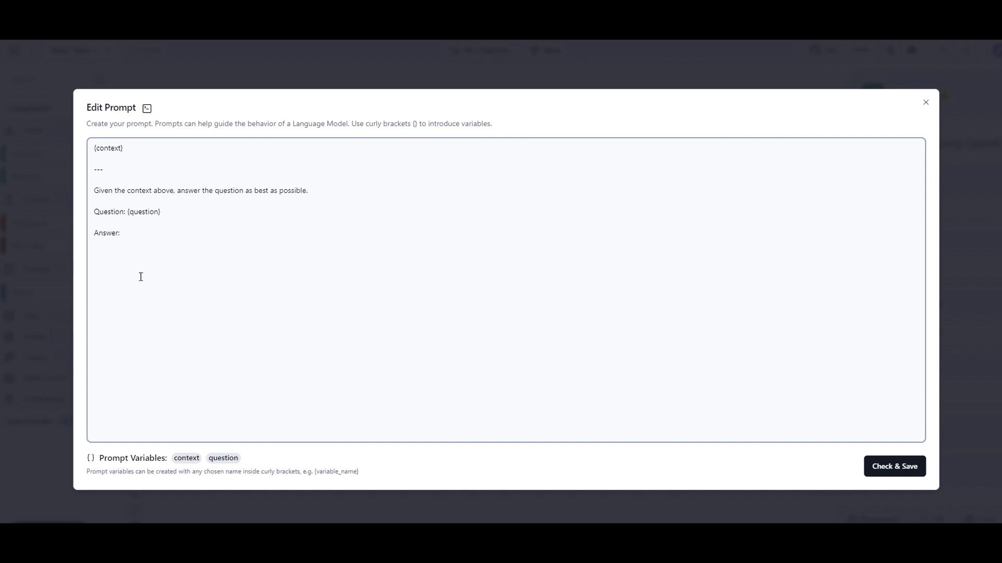
{"action": "left_click", "coordinate": [926, 102]}
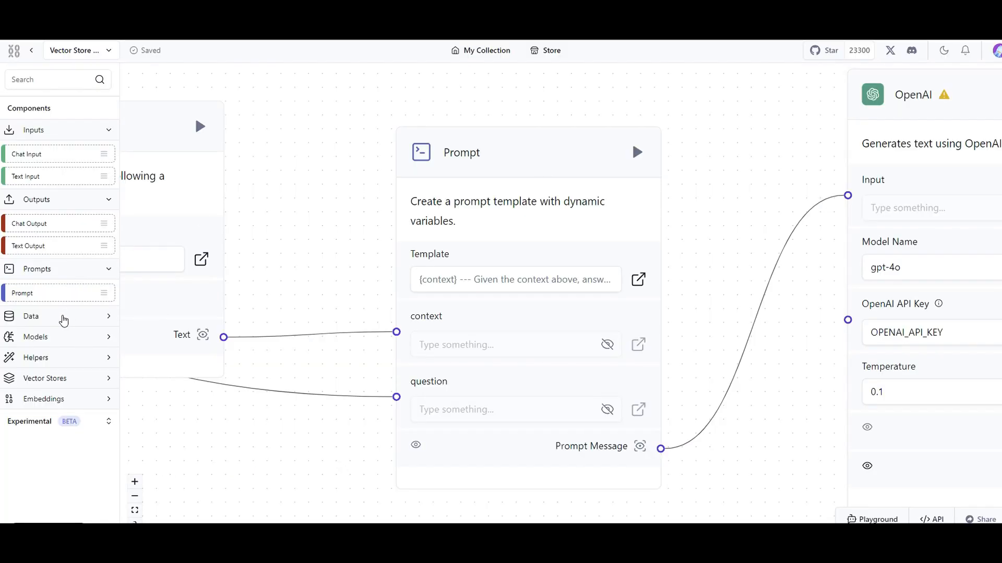
Look through the Data components and examine the flow's ingestion branch, from the File loader to Split Text, OpenAI Embeddings and Astra DB.
{"action": "left_click", "coordinate": [62, 320]}
{"action": "scroll", "coordinate": [63, 320], "scroll_direction": "down", "scroll_amount": 1}
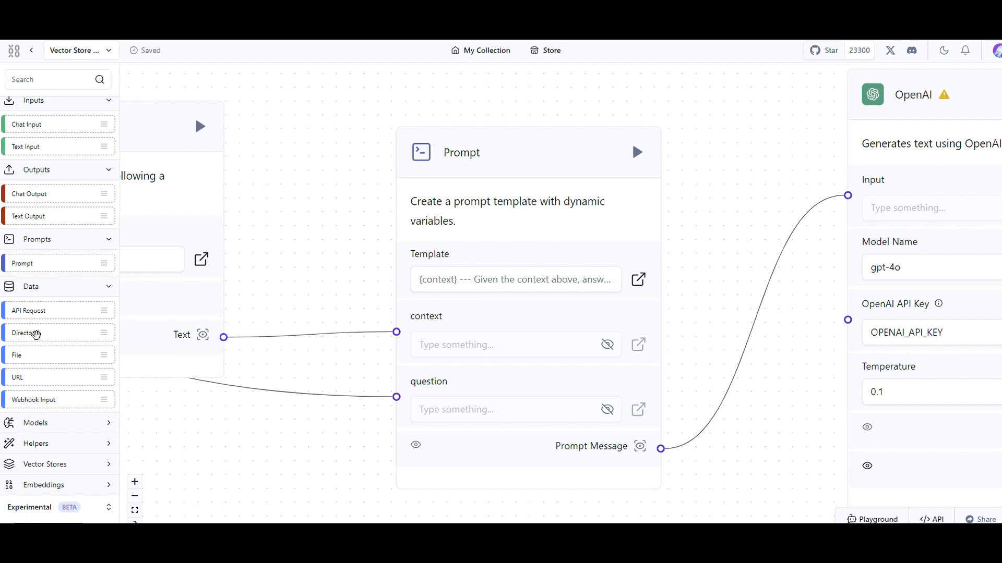
{"action": "left_click_drag", "start_coordinate": [352, 245], "coordinate": [510, 177]}
{"action": "scroll", "coordinate": [501, 185], "scroll_direction": "down", "scroll_amount": 13}
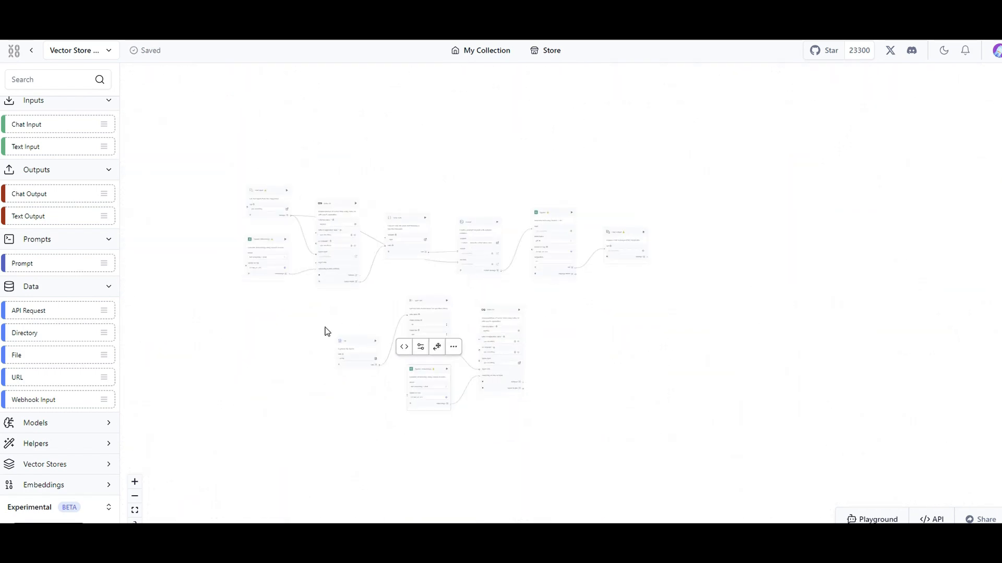
{"action": "left_click_drag", "start_coordinate": [325, 332], "coordinate": [330, 270]}
{"action": "scroll", "coordinate": [327, 270], "scroll_direction": "up", "scroll_amount": 7}
{"action": "left_click_drag", "start_coordinate": [193, 173], "coordinate": [395, 220]}
{"action": "scroll", "coordinate": [339, 238], "scroll_direction": "up", "scroll_amount": 5}
{"action": "left_click_drag", "start_coordinate": [321, 253], "coordinate": [309, 138]}
{"action": "scroll", "coordinate": [306, 144], "scroll_direction": "down", "scroll_amount": 2}
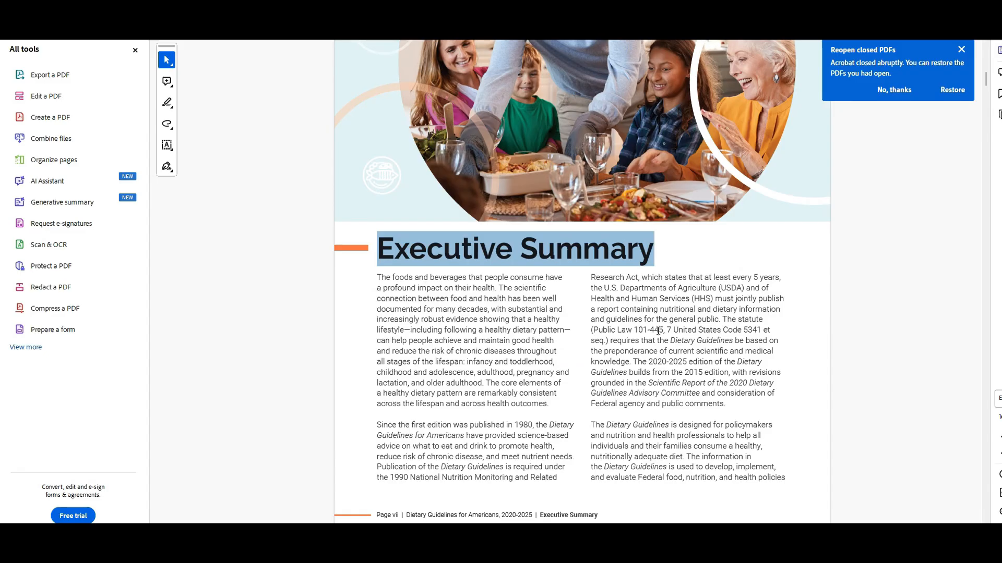
Switch to Acrobat and look at the Executive Summary of the Dietary Guidelines for Americans, 2020-2025 PDF.
{"action": "scroll", "coordinate": [657, 344], "scroll_direction": "up", "scroll_amount": 5}
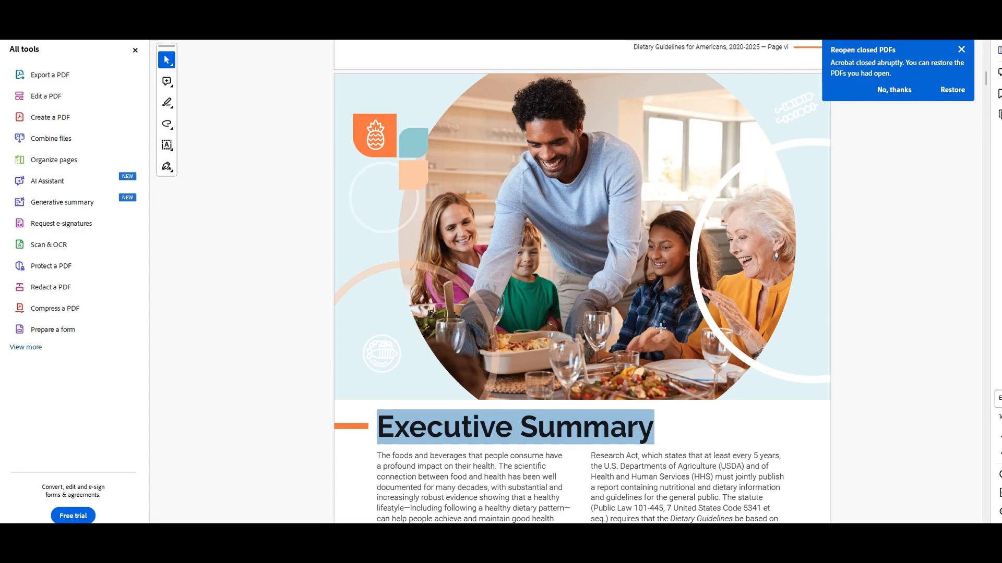
{"action": "scroll", "coordinate": [845, 297], "scroll_direction": "down", "scroll_amount": 6}
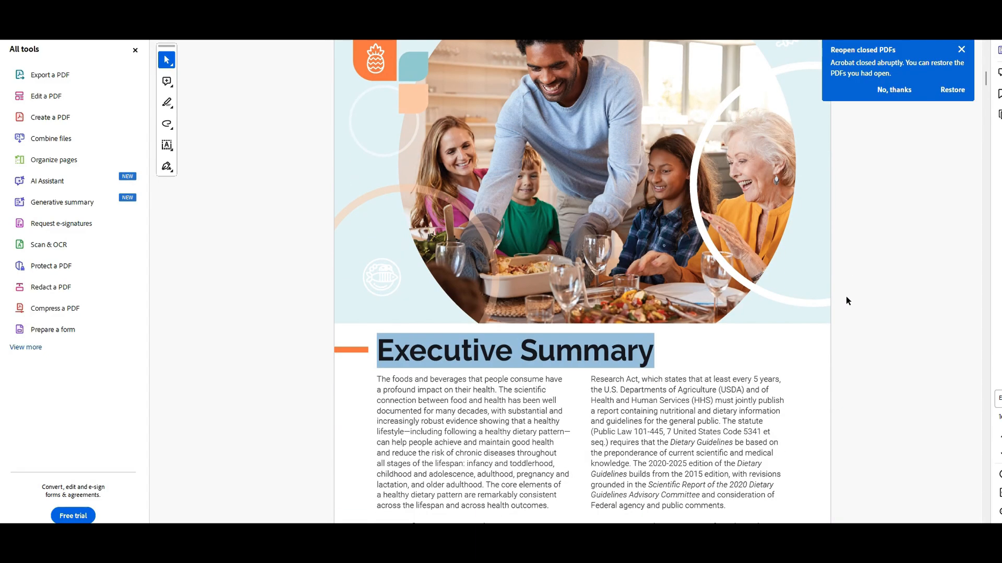
{"action": "left_click_drag", "start_coordinate": [986, 82], "coordinate": [999, 39]}
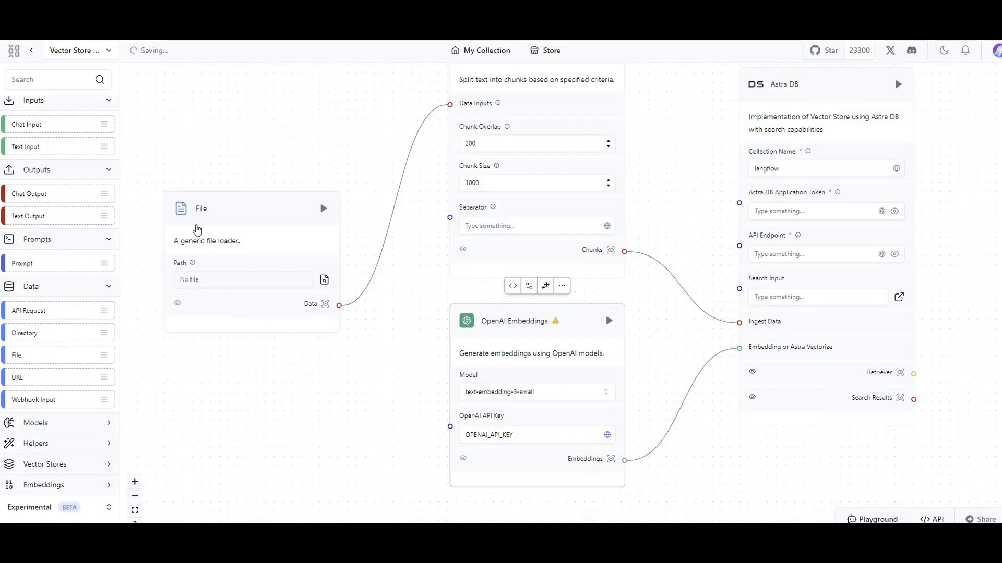
Switch back to Langflow and load the Dietary Guidelines for Americans file as the path of the File component.
{"action": "left_click", "coordinate": [249, 282]}
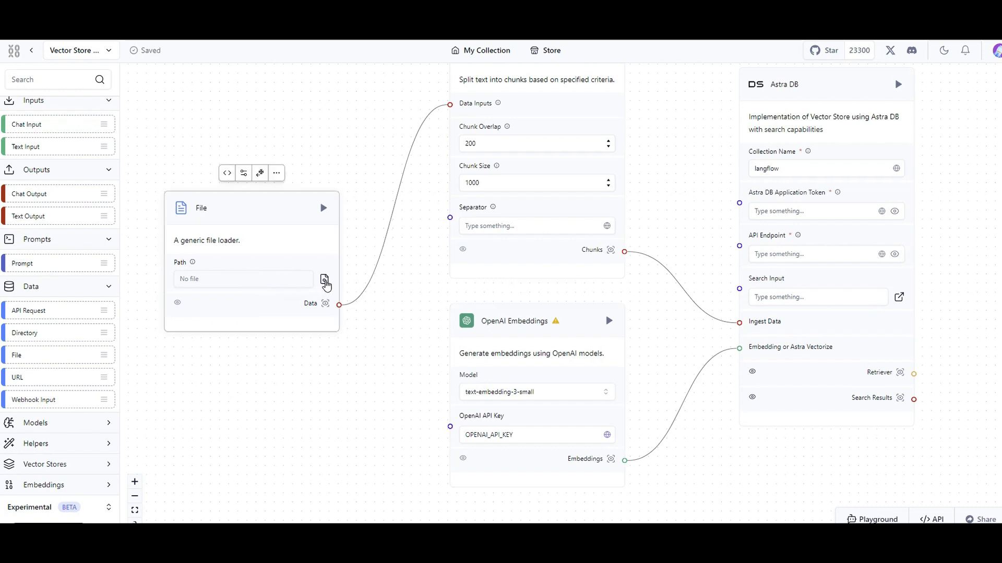
{"action": "left_click", "coordinate": [324, 280]}
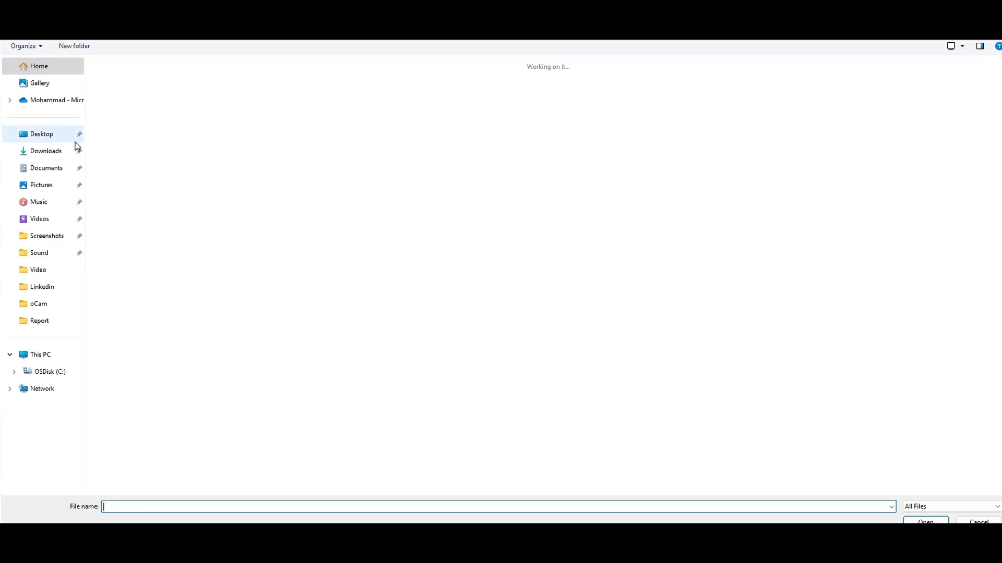
{"action": "double_click", "coordinate": [351, 159]}
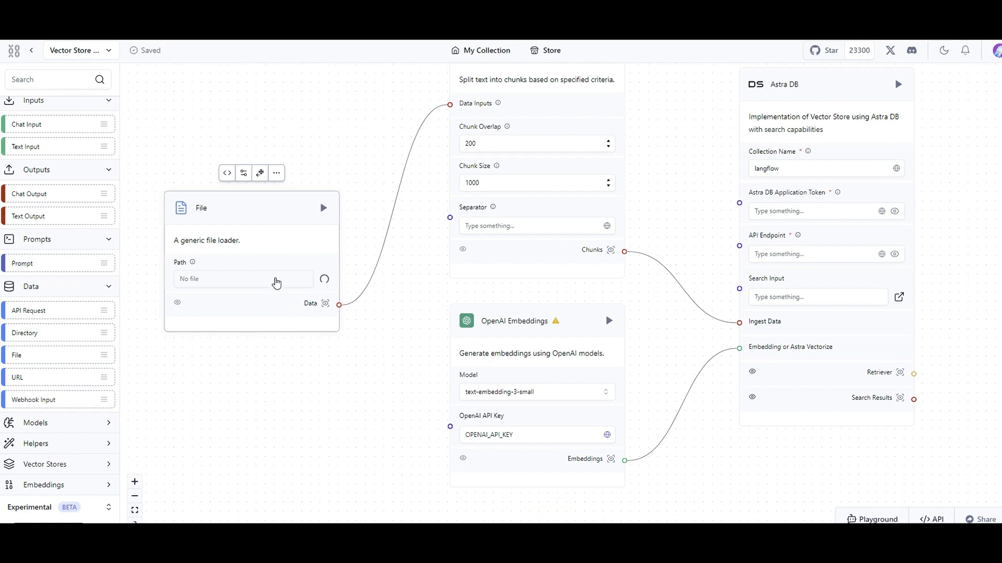
Examine how the file loading branch relates to the chat branch, and look at the chunk settings of Split Text.
{"action": "scroll", "coordinate": [366, 219], "scroll_direction": "down", "scroll_amount": 5}
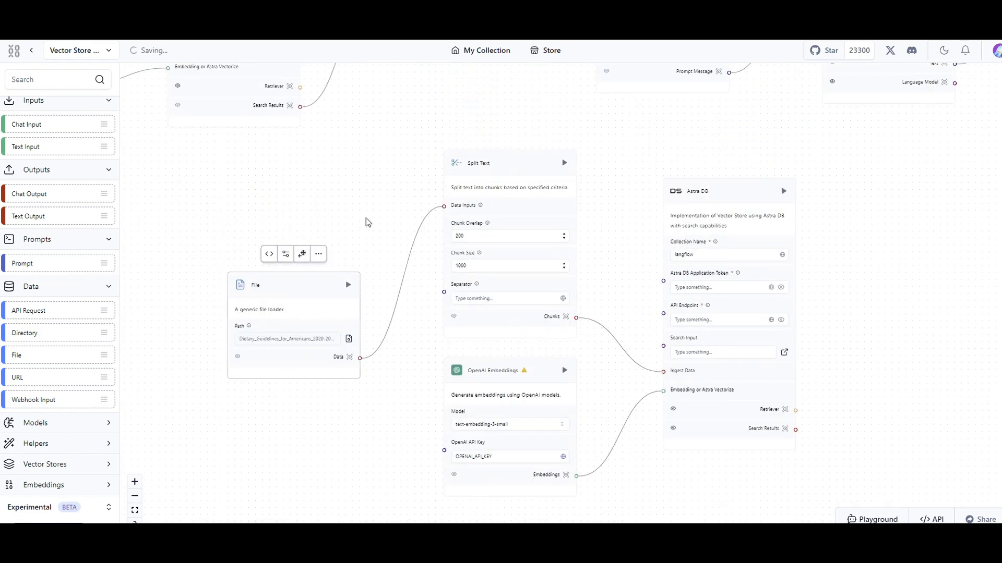
{"action": "scroll", "coordinate": [336, 268], "scroll_direction": "up", "scroll_amount": 4}
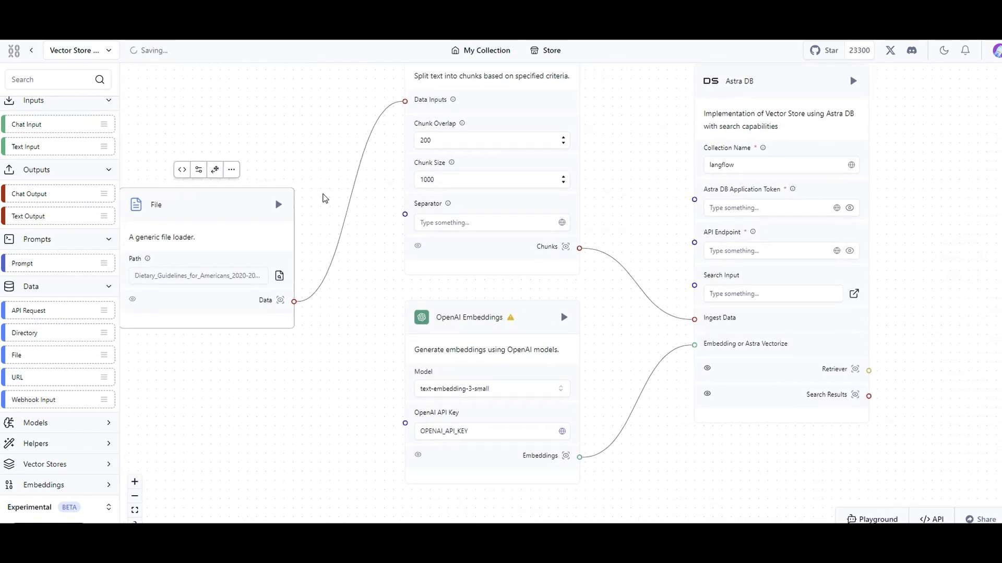
{"action": "scroll", "coordinate": [527, 279], "scroll_direction": "down", "scroll_amount": 3}
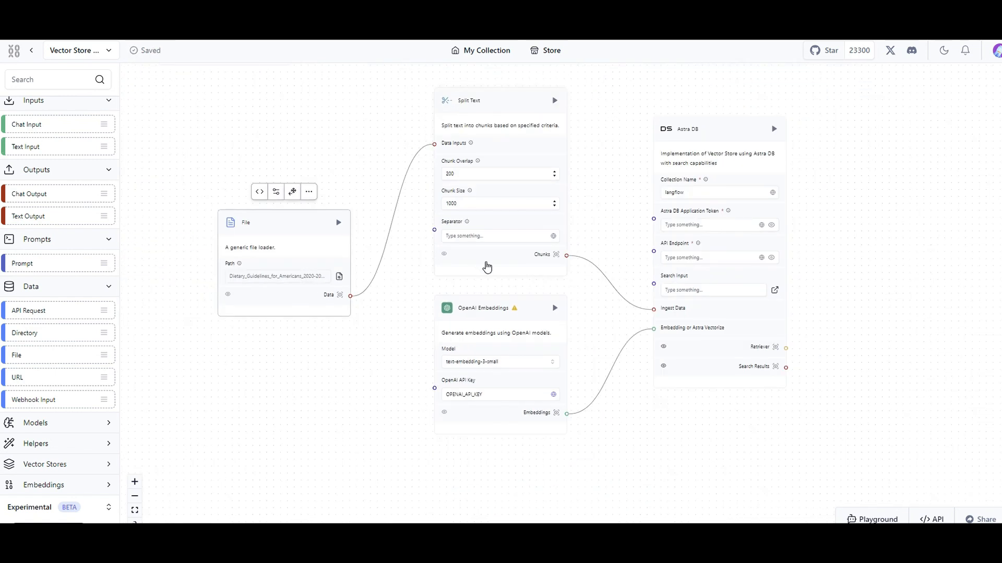
{"action": "scroll", "coordinate": [485, 266], "scroll_direction": "down", "scroll_amount": 3}
{"action": "left_click_drag", "start_coordinate": [368, 202], "coordinate": [418, 436]}
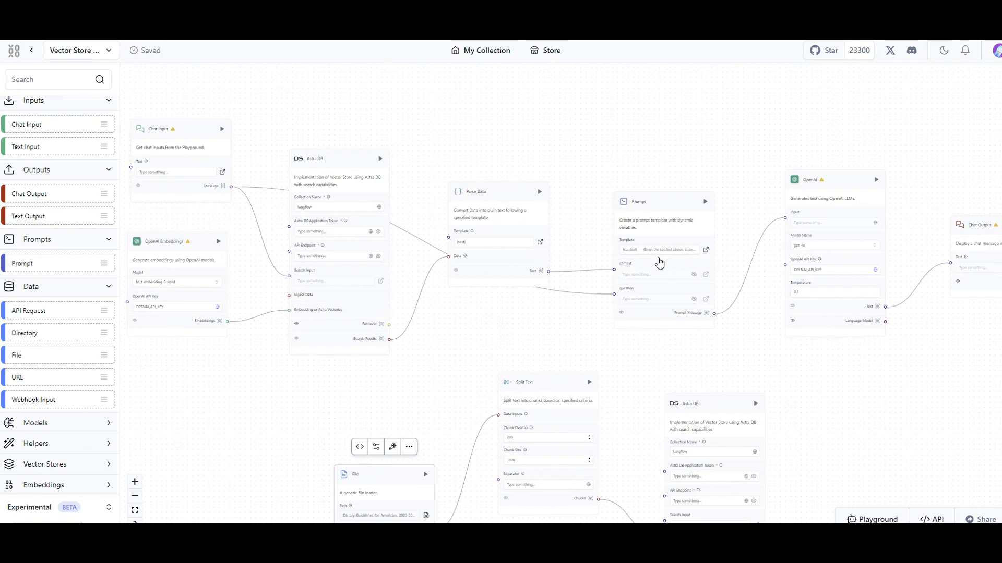
{"action": "scroll", "coordinate": [859, 320], "scroll_direction": "down", "scroll_amount": 5}
{"action": "scroll", "coordinate": [532, 445], "scroll_direction": "up", "scroll_amount": 3}
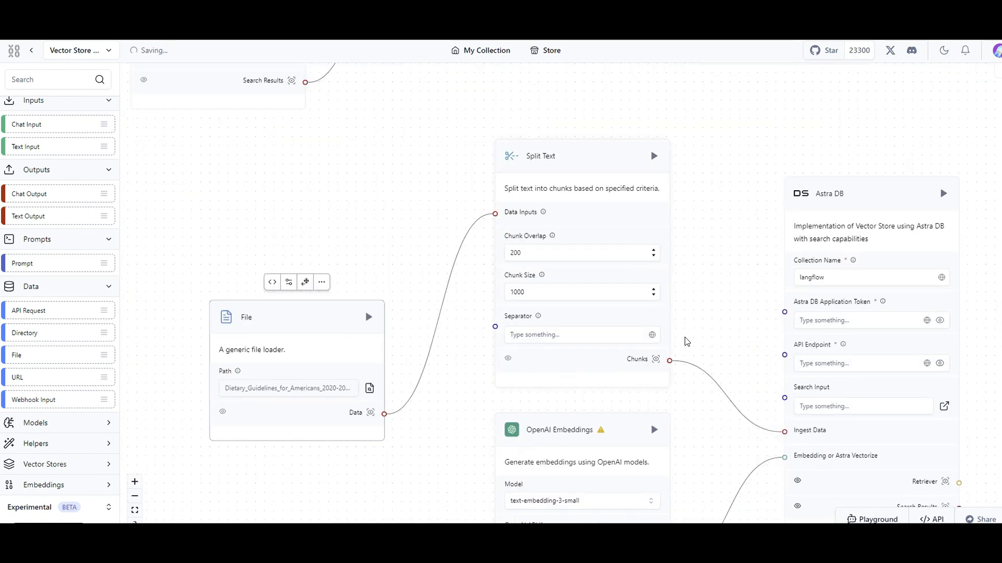
Review Split Text and the available Embeddings components, and enter the OpenAI API key in the ingestion branch's OpenAI Embeddings component.
{"action": "scroll", "coordinate": [684, 342], "scroll_direction": "down", "scroll_amount": 2}
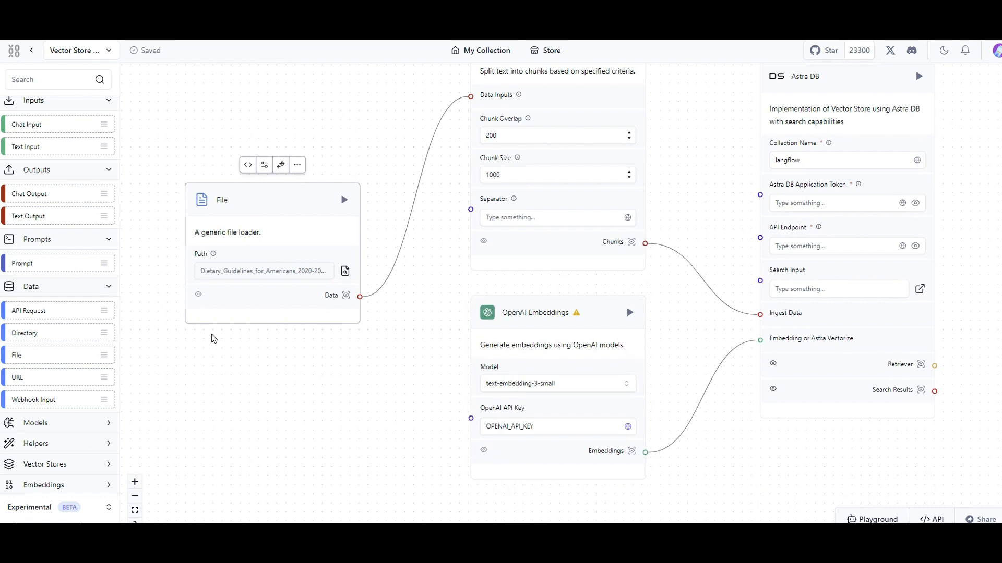
{"action": "left_click_drag", "start_coordinate": [410, 278], "coordinate": [387, 384]}
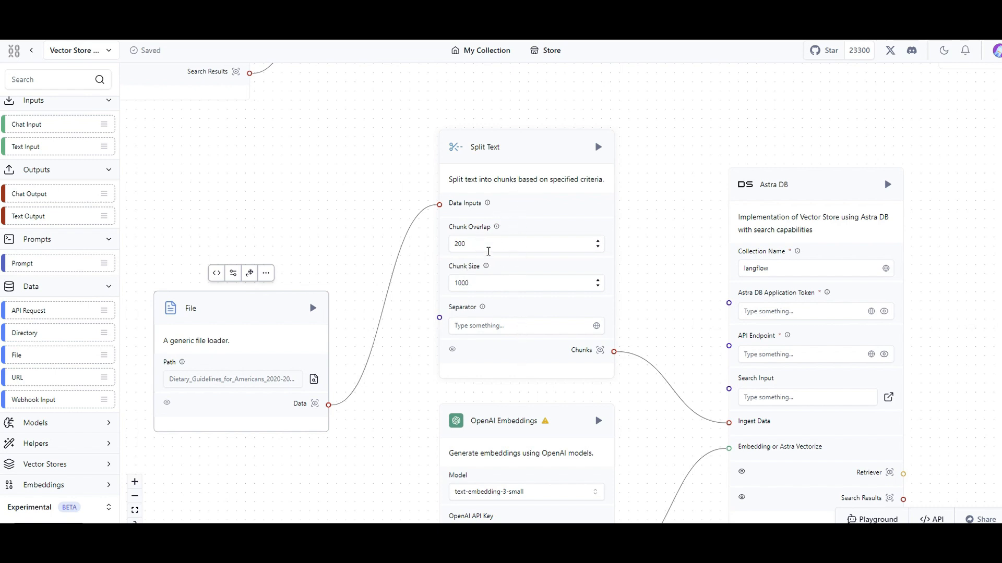
{"action": "left_click_drag", "start_coordinate": [658, 297], "coordinate": [645, 123]}
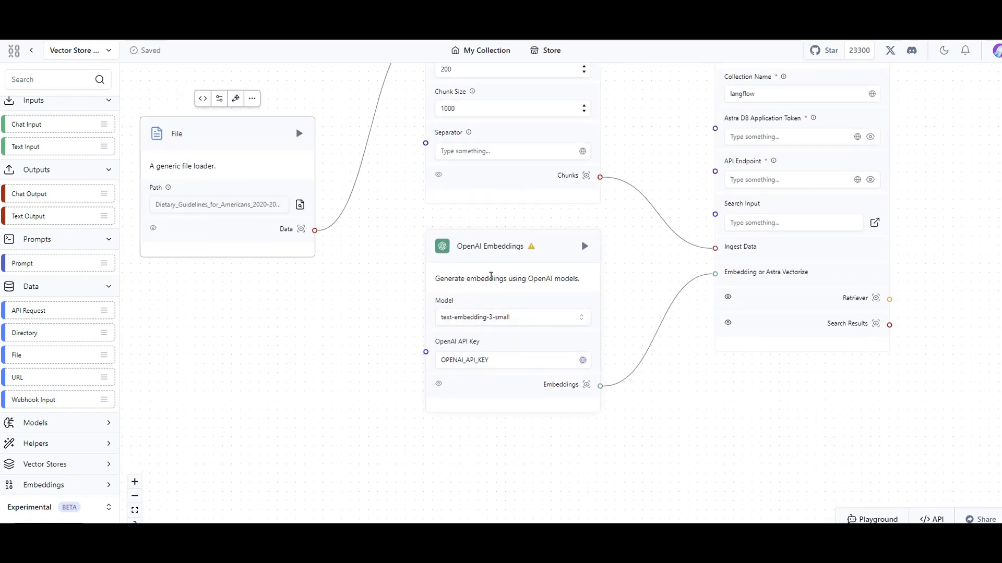
{"action": "scroll", "coordinate": [195, 365], "scroll_direction": "down", "scroll_amount": 1}
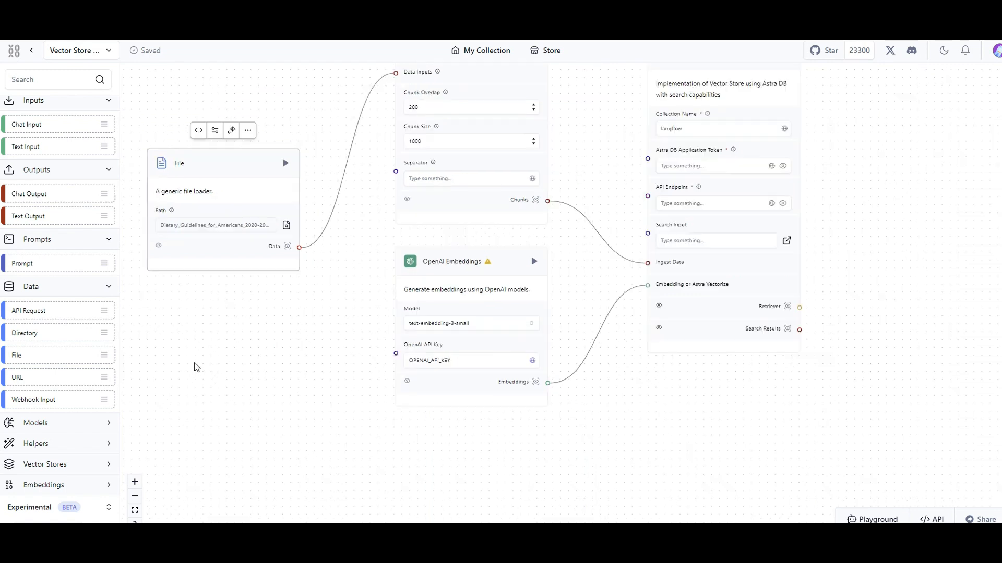
{"action": "scroll", "coordinate": [509, 312], "scroll_direction": "up", "scroll_amount": 2}
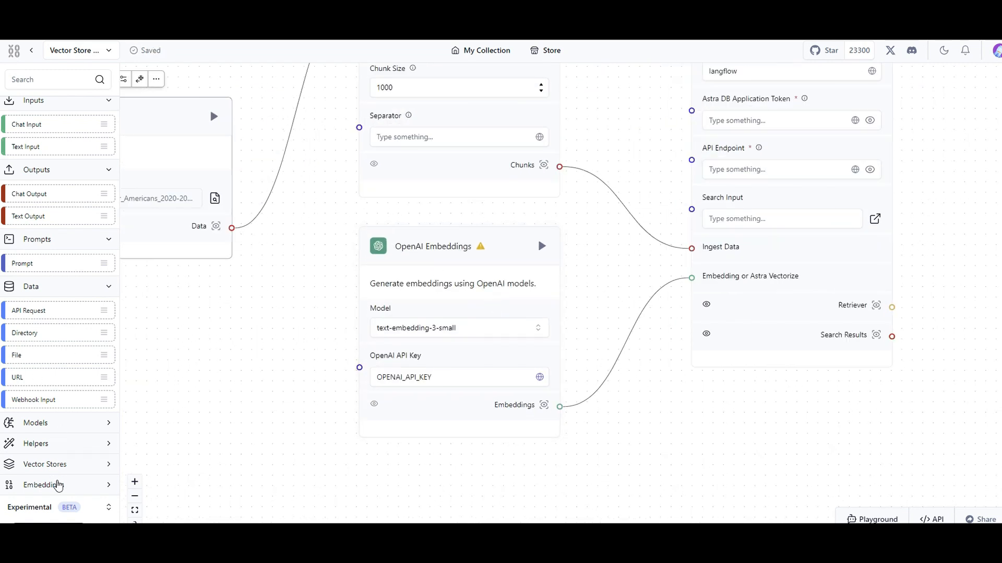
{"action": "left_click", "coordinate": [57, 485]}
{"action": "scroll", "coordinate": [58, 417], "scroll_direction": "down", "scroll_amount": 2}
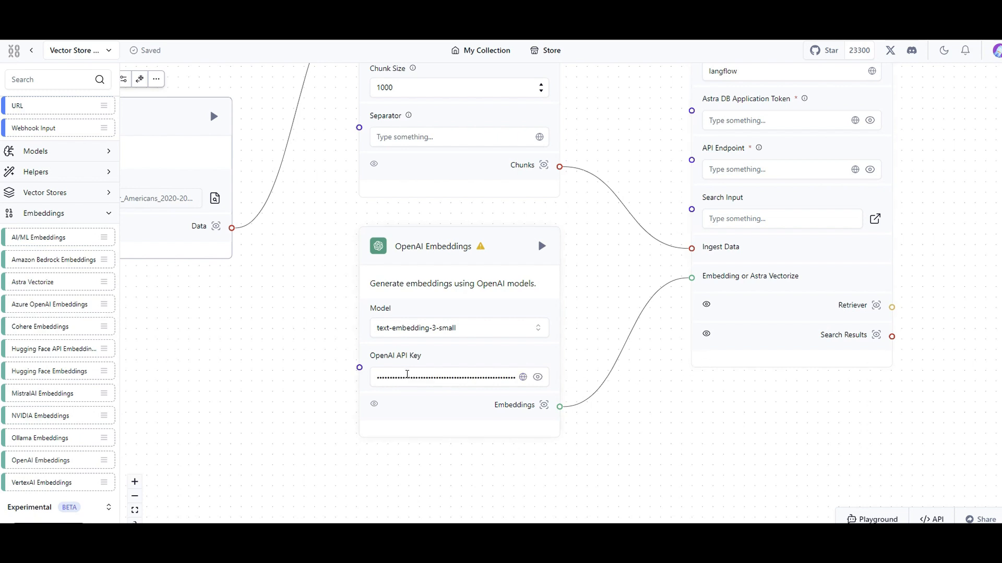
{"action": "scroll", "coordinate": [282, 324], "scroll_direction": "down", "scroll_amount": 5}
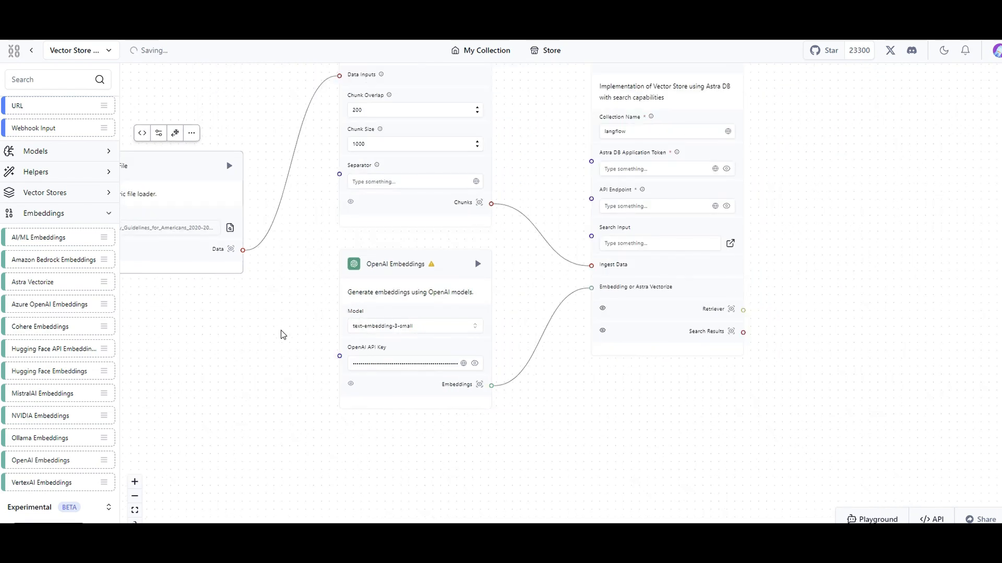
Paste the OpenAI API key into the OpenAI Embeddings component of the chat branch.
{"action": "left_click_drag", "start_coordinate": [339, 361], "coordinate": [530, 539]}
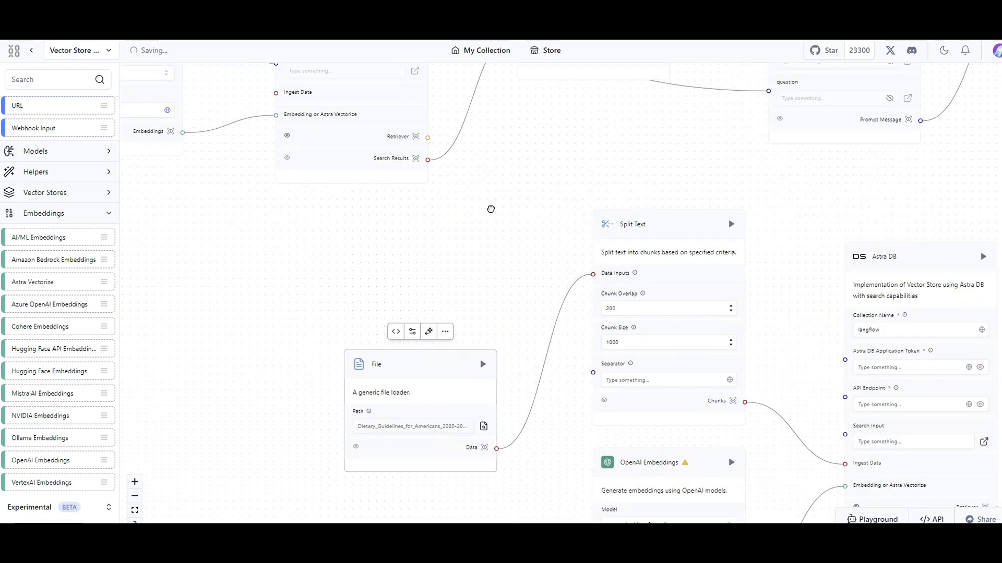
{"action": "left_click_drag", "start_coordinate": [490, 208], "coordinate": [630, 342]}
{"action": "left_click_drag", "start_coordinate": [390, 308], "coordinate": [456, 453]}
{"action": "left_click", "coordinate": [349, 357]}
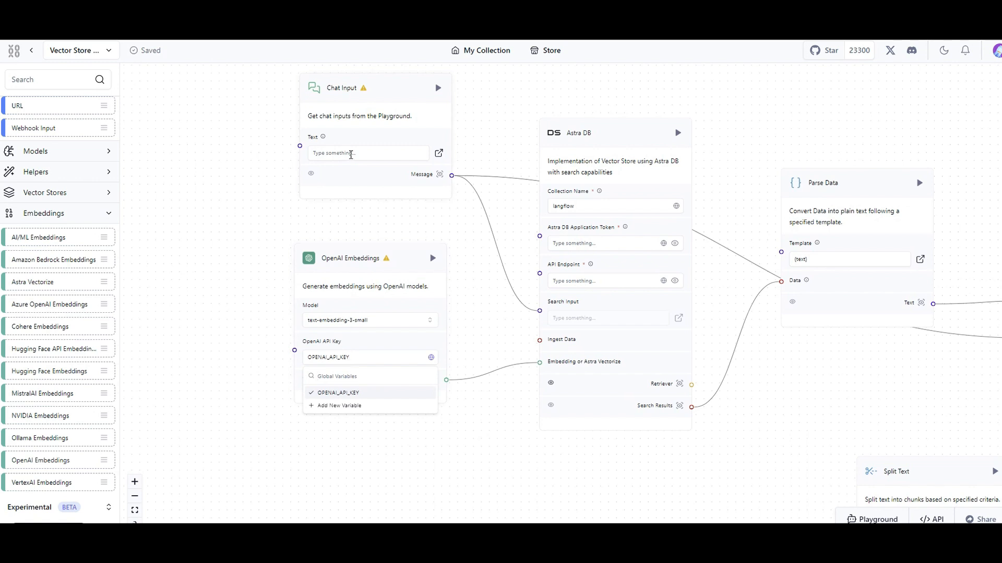
{"action": "right_click", "coordinate": [322, 357]}
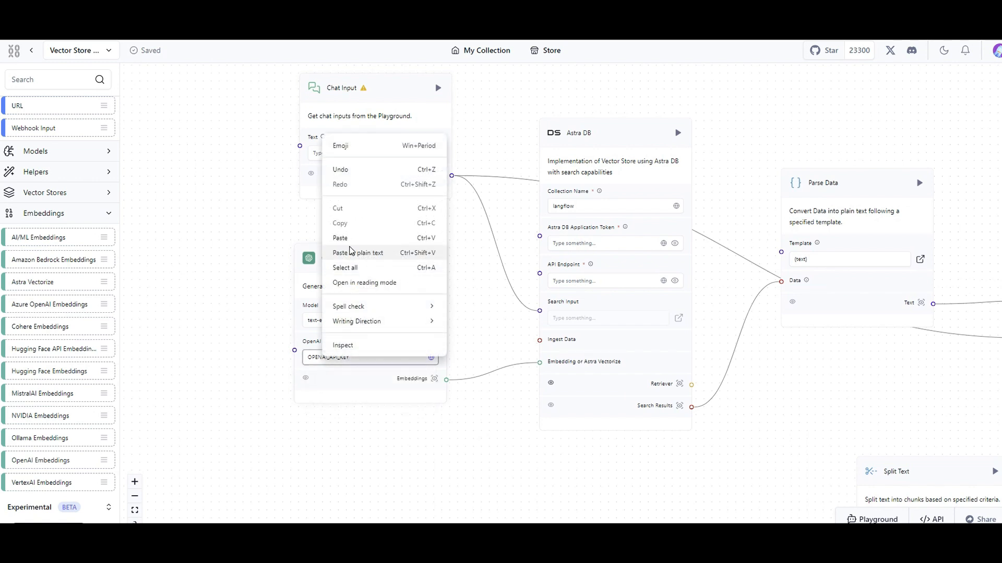
{"action": "left_click", "coordinate": [343, 238]}
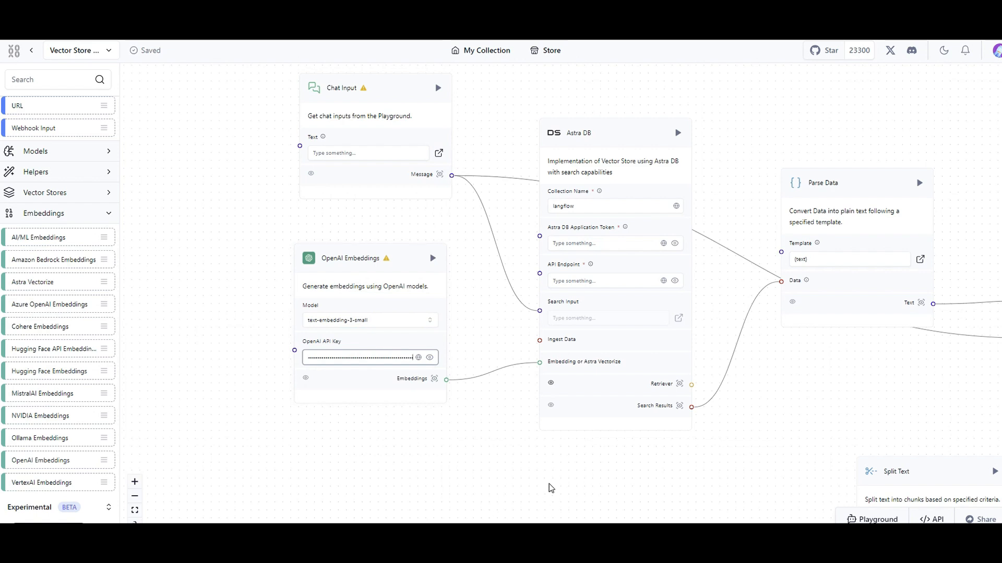
Paste the OpenAI API key into the OpenAI model component between Prompt and Chat Output.
{"action": "scroll", "coordinate": [552, 488], "scroll_direction": "right", "scroll_amount": 5}
{"action": "scroll", "coordinate": [476, 367], "scroll_direction": "right", "scroll_amount": 6}
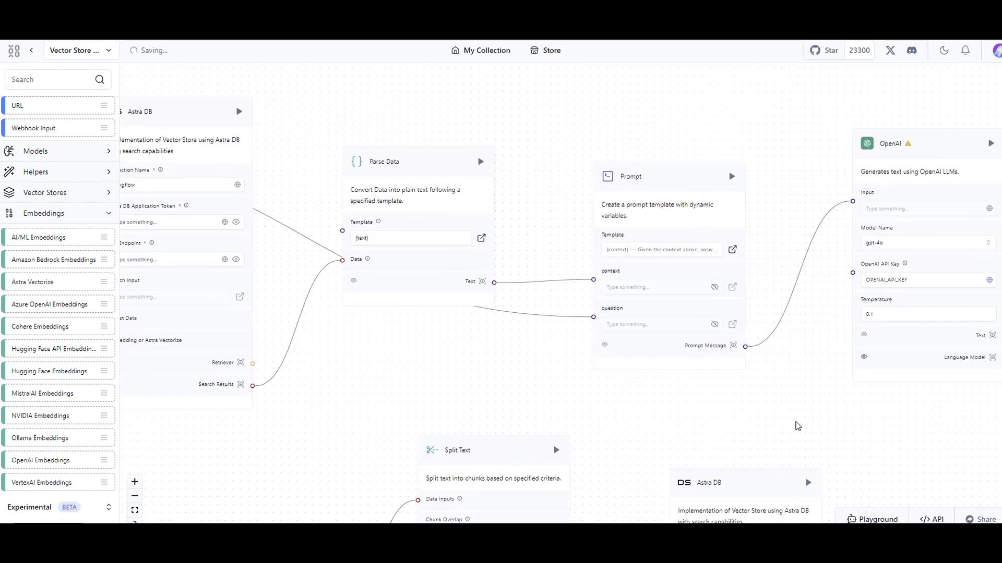
{"action": "left_click_drag", "start_coordinate": [797, 426], "coordinate": [436, 432]}
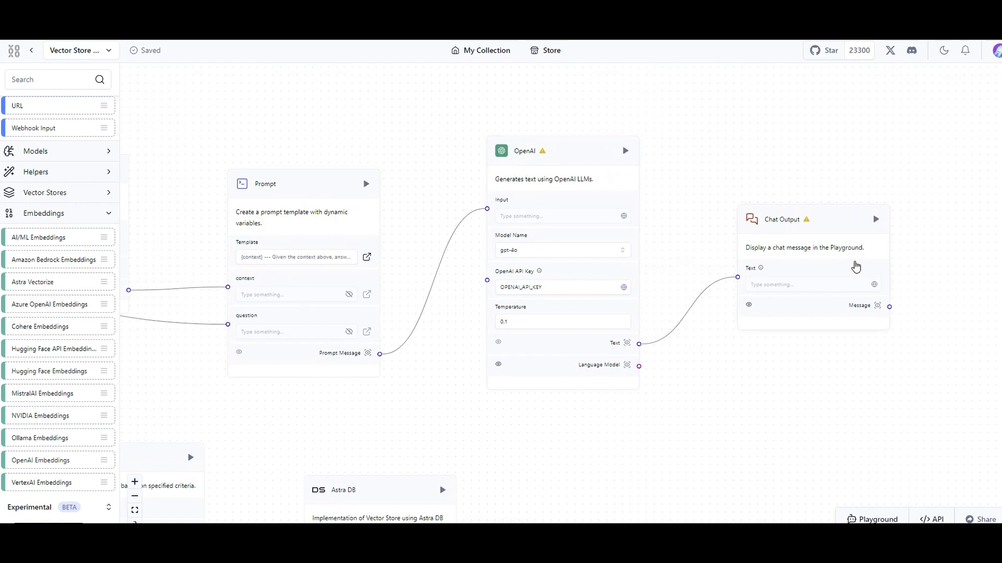
{"action": "left_click", "coordinate": [532, 285]}
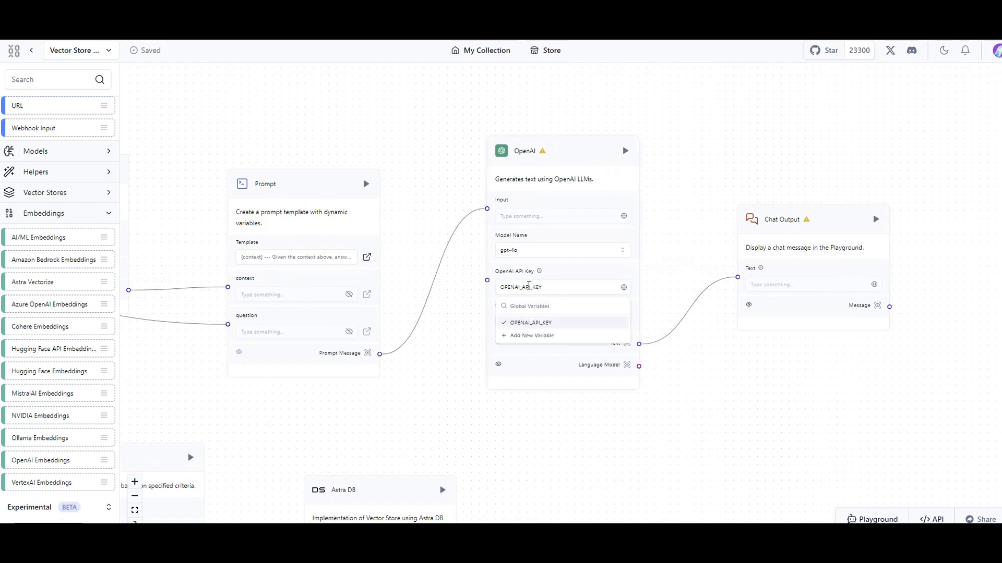
{"action": "right_click", "coordinate": [531, 288]}
{"action": "left_click", "coordinate": [562, 405]}
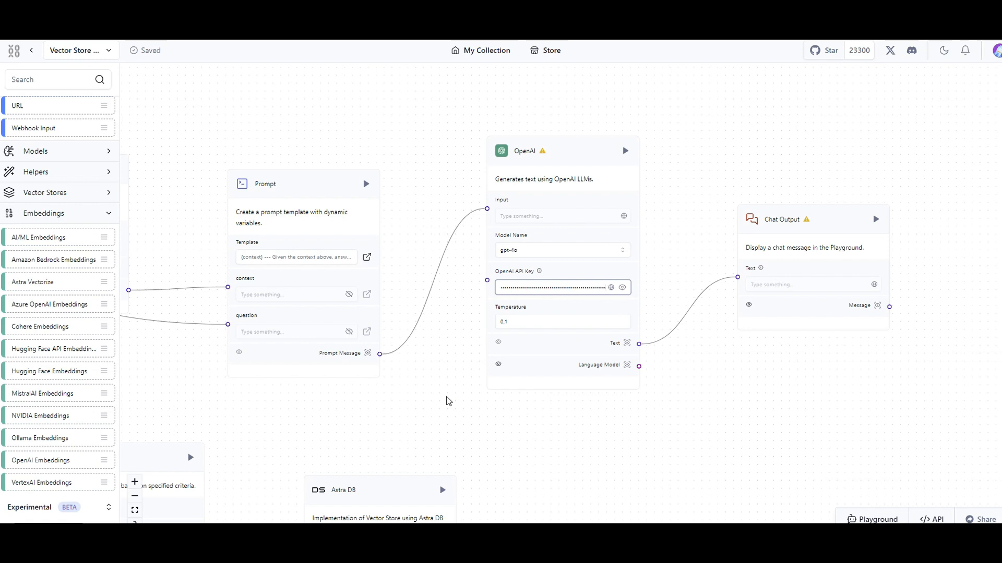
Look through the available vector stores and add a Pinecone component beside the ingestion branch's Astra DB.
{"action": "scroll", "coordinate": [419, 360], "scroll_direction": "down", "scroll_amount": 1}
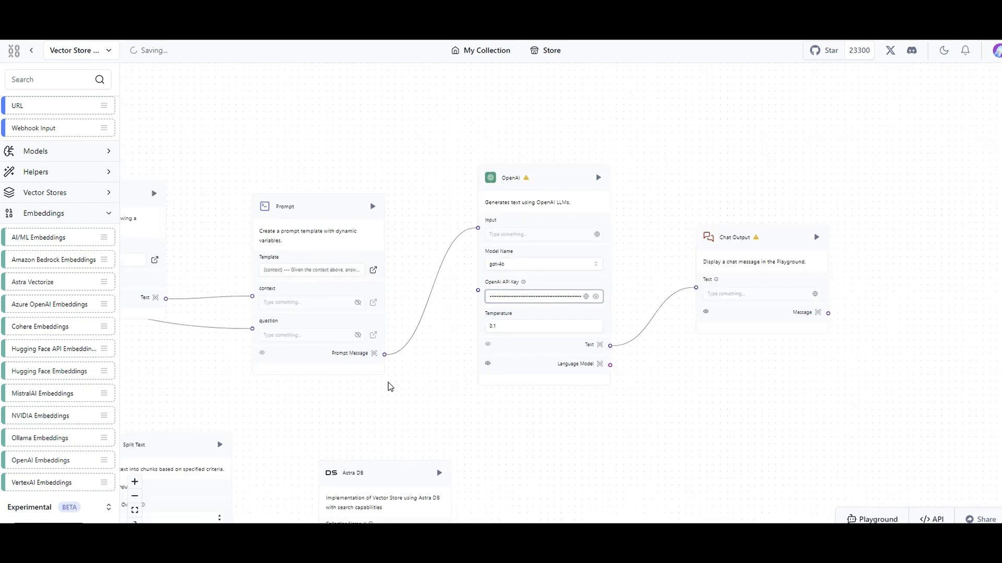
{"action": "left_click_drag", "start_coordinate": [400, 389], "coordinate": [728, 109]}
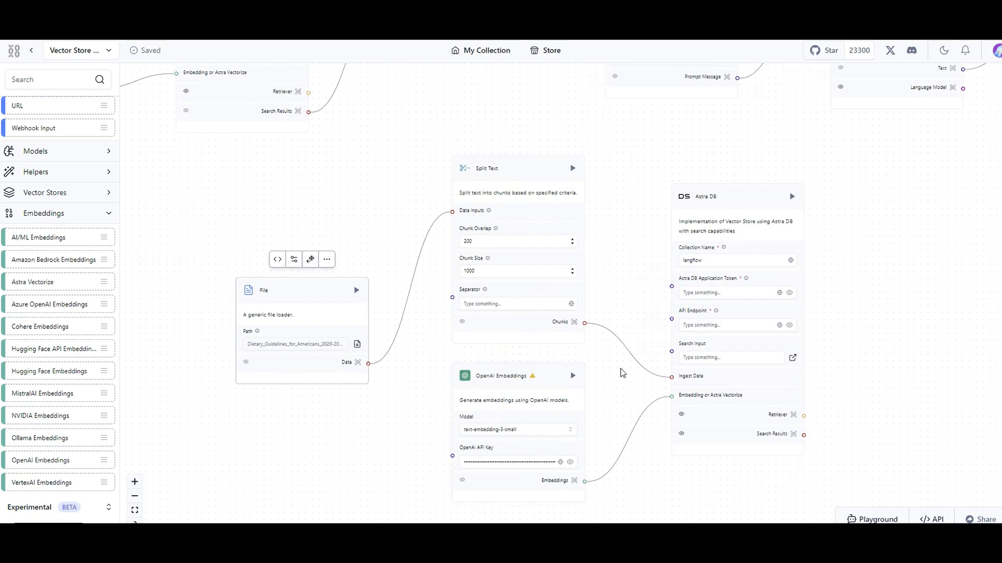
{"action": "scroll", "coordinate": [725, 214], "scroll_direction": "up", "scroll_amount": 2}
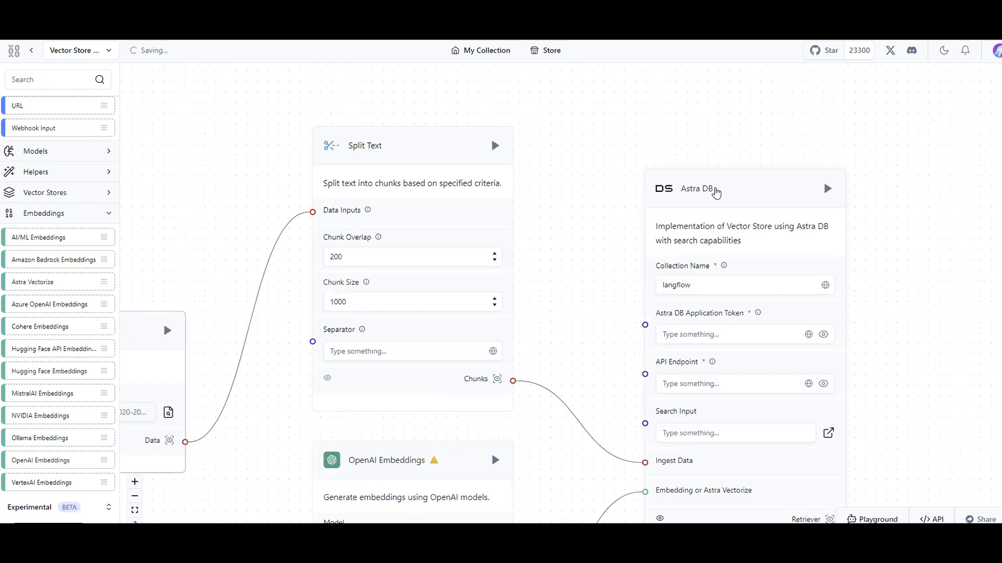
{"action": "scroll", "coordinate": [715, 205], "scroll_direction": "down", "scroll_amount": 1}
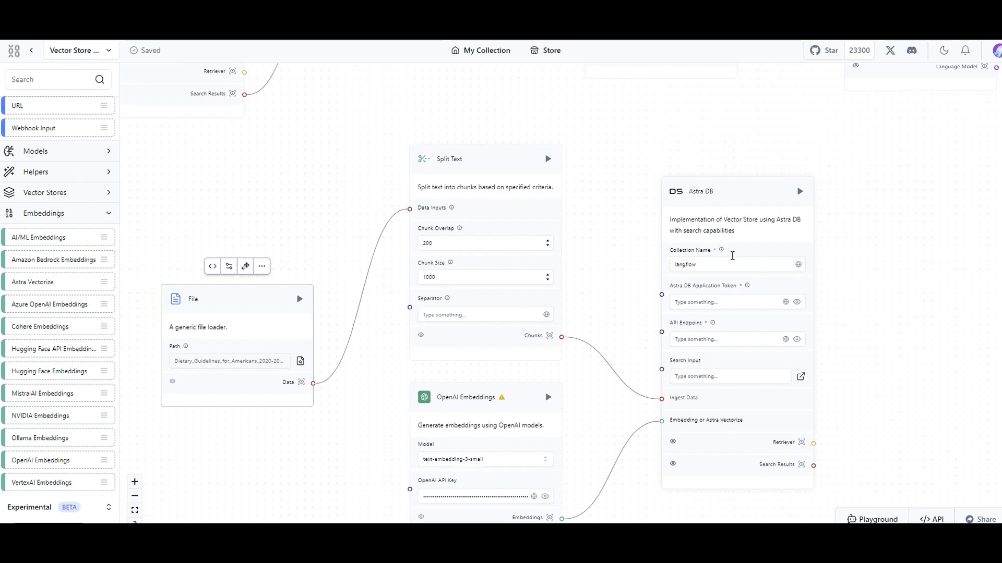
{"action": "left_click", "coordinate": [52, 214]}
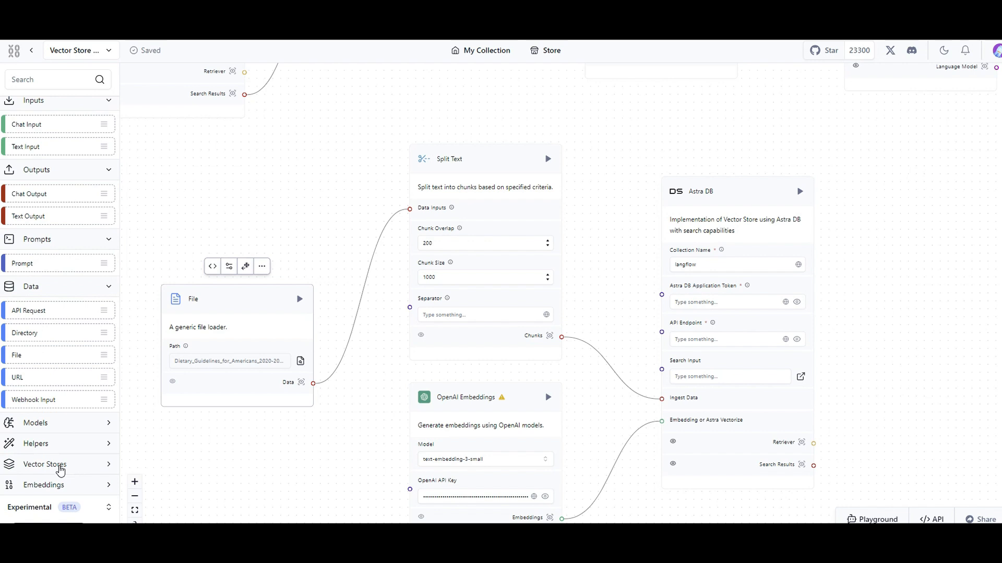
{"action": "left_click", "coordinate": [60, 465]}
{"action": "scroll", "coordinate": [57, 443], "scroll_direction": "down", "scroll_amount": 6}
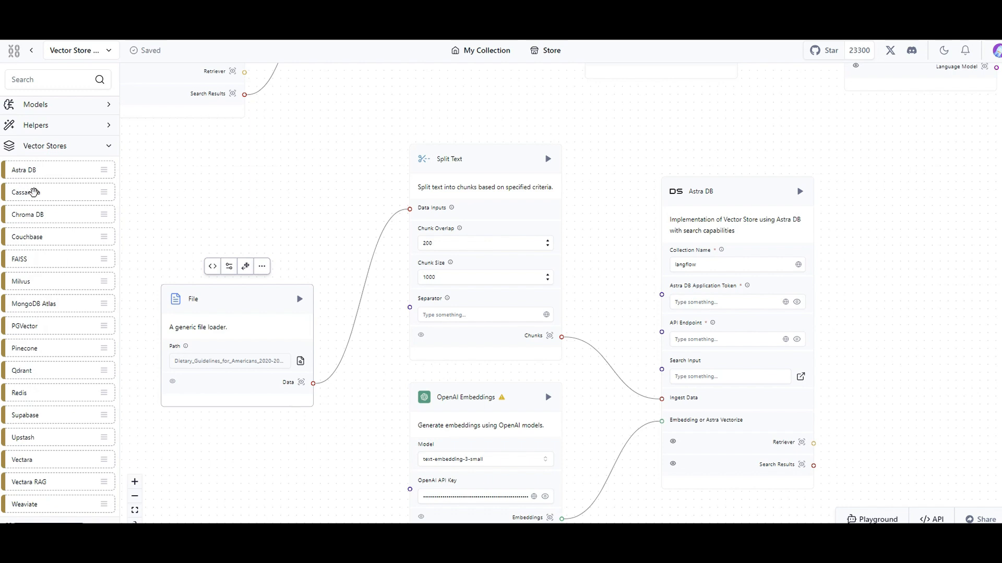
{"action": "scroll", "coordinate": [33, 333], "scroll_direction": "down", "scroll_amount": 2}
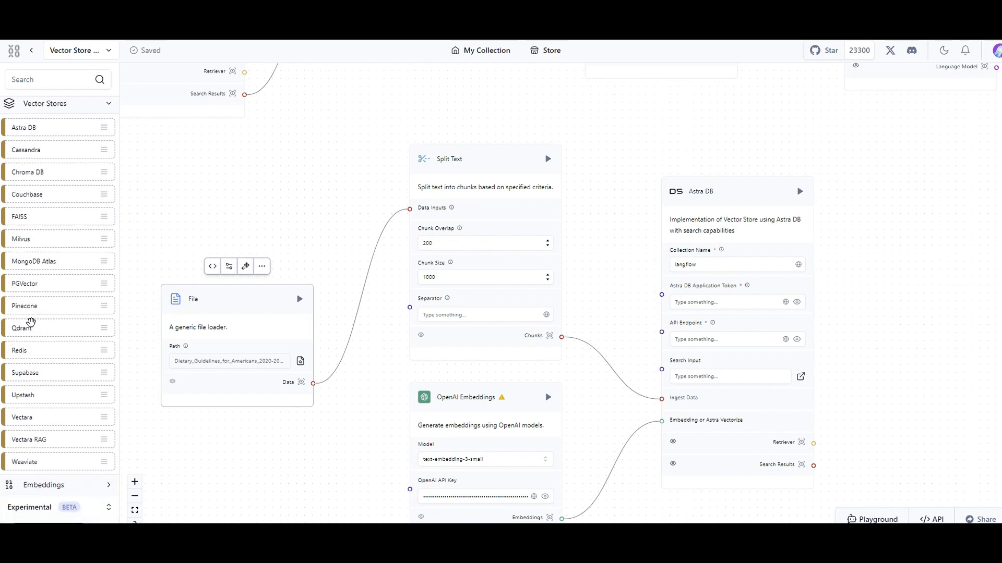
{"action": "left_click_drag", "start_coordinate": [18, 309], "coordinate": [915, 248]}
Delete the Astra DB component from the ingestion branch.
{"action": "left_click_drag", "start_coordinate": [852, 373], "coordinate": [765, 274]}
{"action": "left_click", "coordinate": [669, 324]}
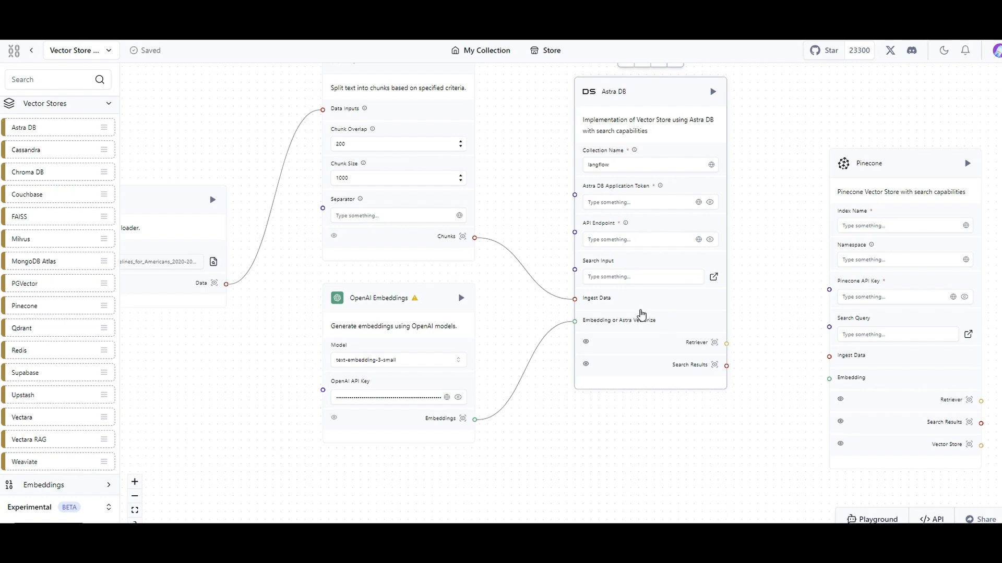
{"action": "key", "text": "Delete"}
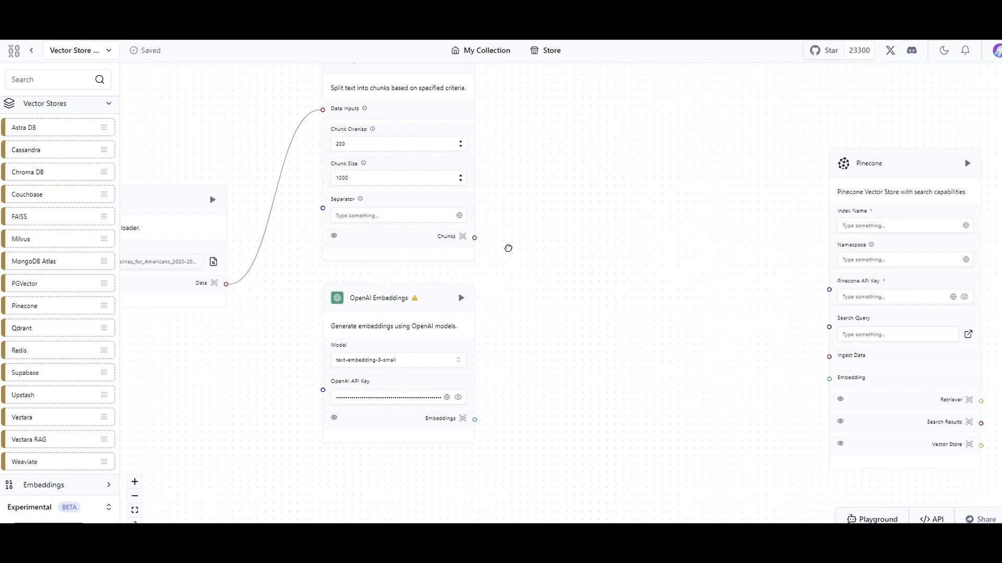
Connect Split Text's Chunks to Pinecone's Ingest Data and OpenAI Embeddings to its Embedding input, and place Pinecone closer to them.
{"action": "left_click_drag", "start_coordinate": [509, 248], "coordinate": [856, 368]}
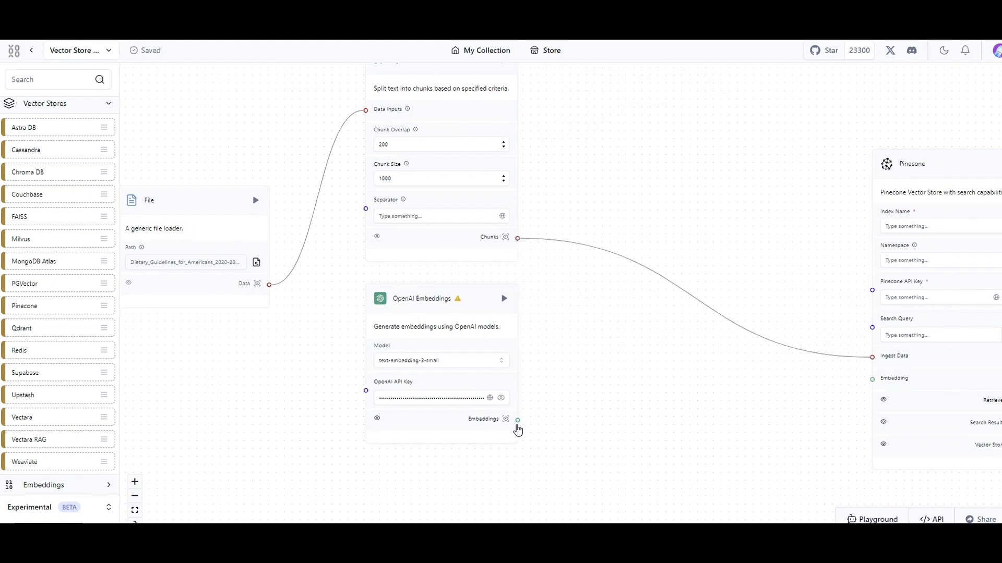
{"action": "left_click_drag", "start_coordinate": [547, 403], "coordinate": [871, 379]}
{"action": "left_click_drag", "start_coordinate": [822, 250], "coordinate": [735, 235]}
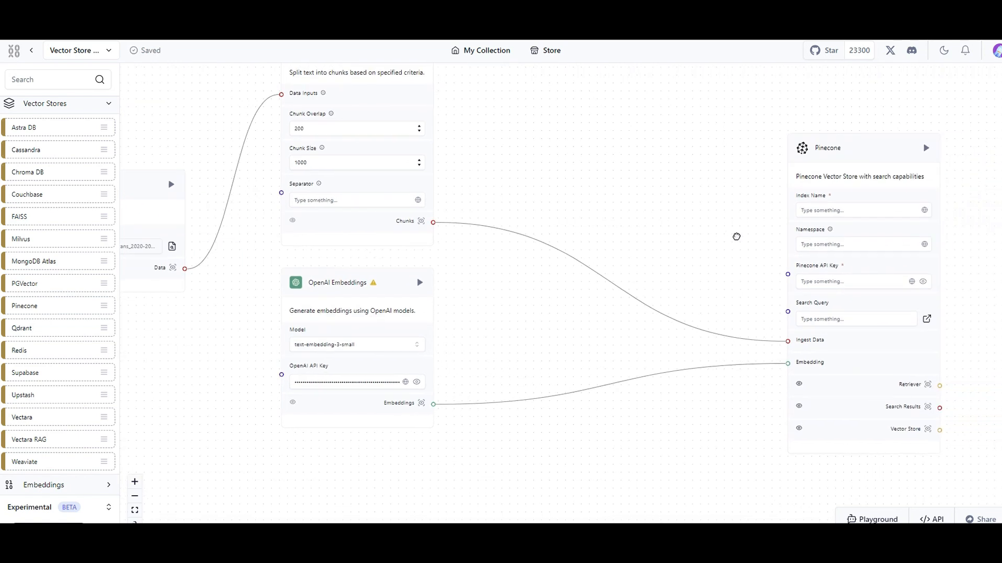
{"action": "left_click_drag", "start_coordinate": [844, 156], "coordinate": [653, 143]}
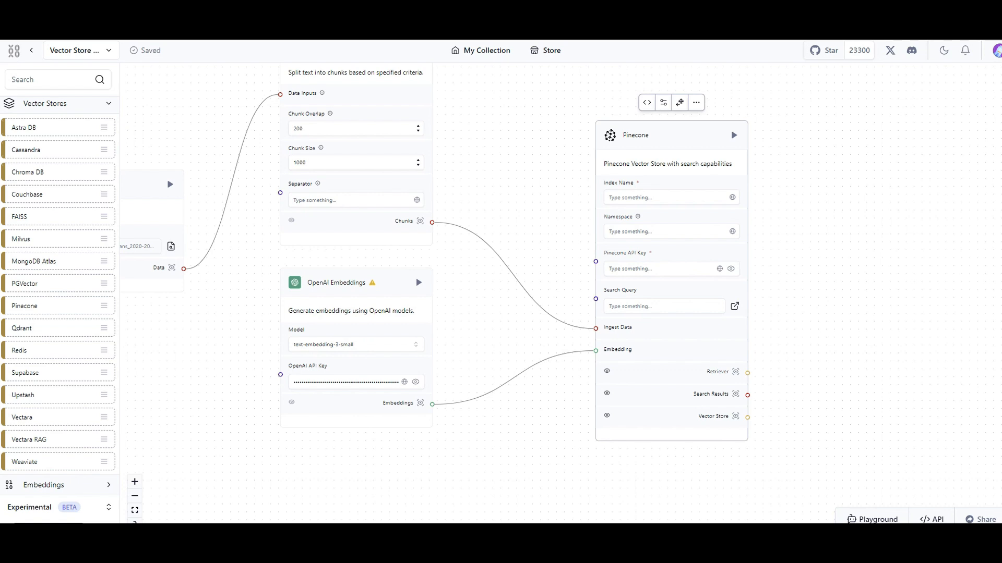
Switch to the Pinecone console in a maximized browser window and start a new index named test.
{"action": "left_click_drag", "start_coordinate": [228, 329], "coordinate": [257, 112]}
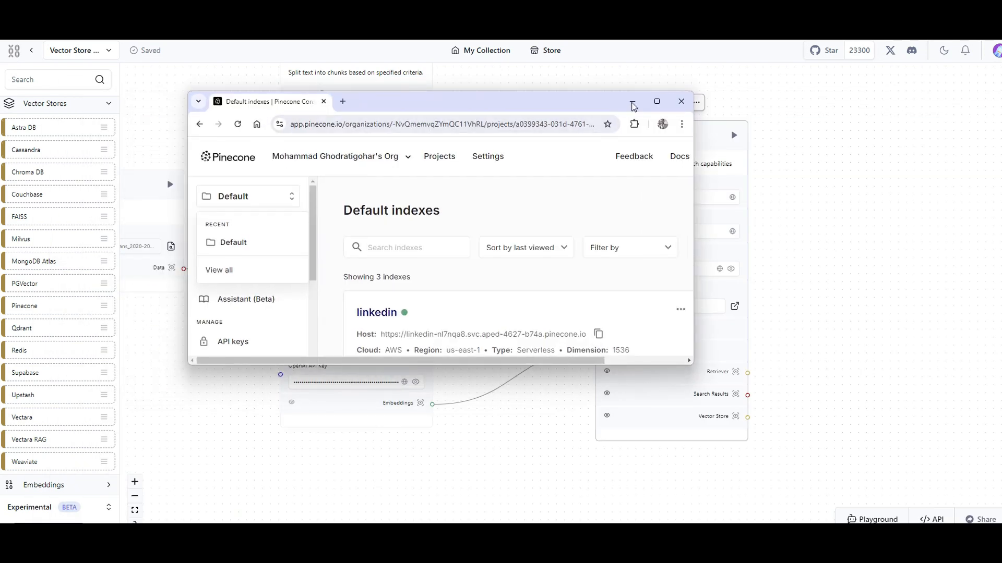
{"action": "left_click", "coordinate": [656, 105]}
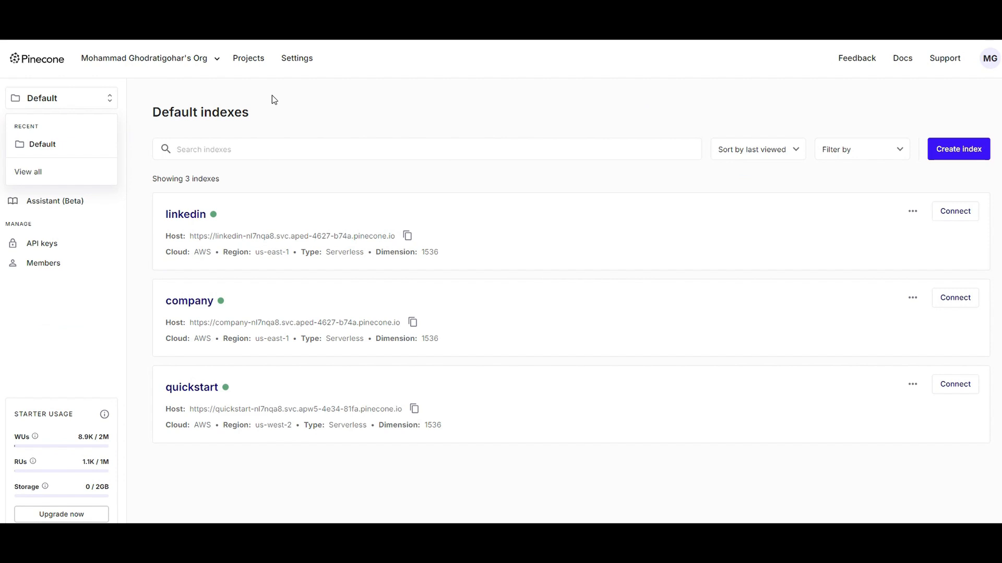
{"action": "left_click", "coordinate": [976, 151]}
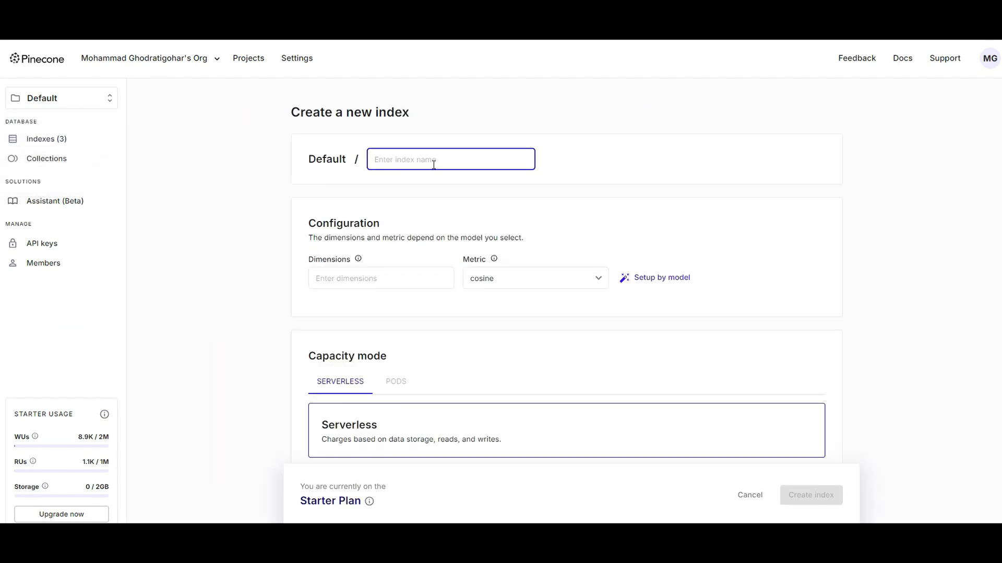
{"action": "type", "text": "test"}
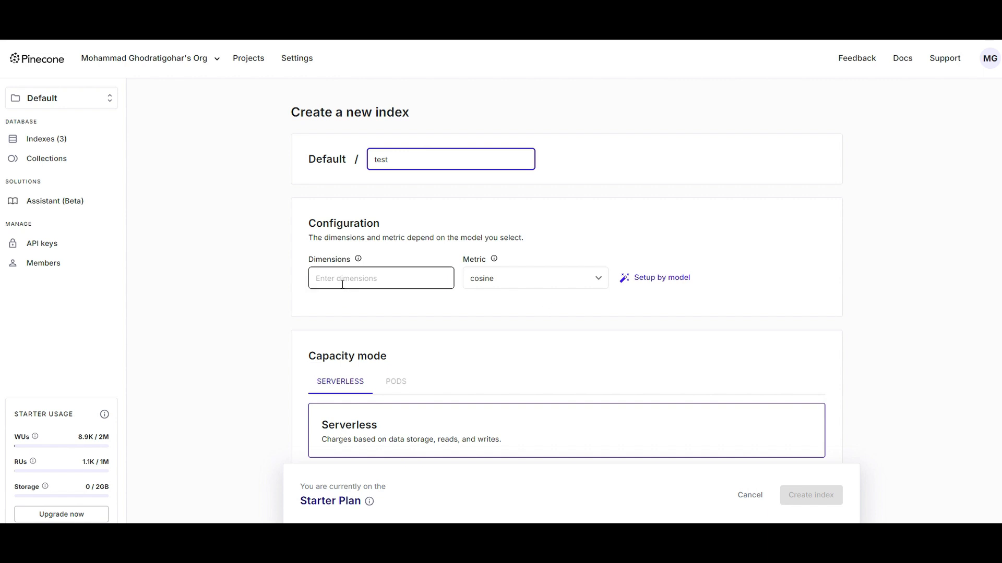
Configure the new index by the text-embedding-3-small model and create it.
{"action": "left_click", "coordinate": [653, 280]}
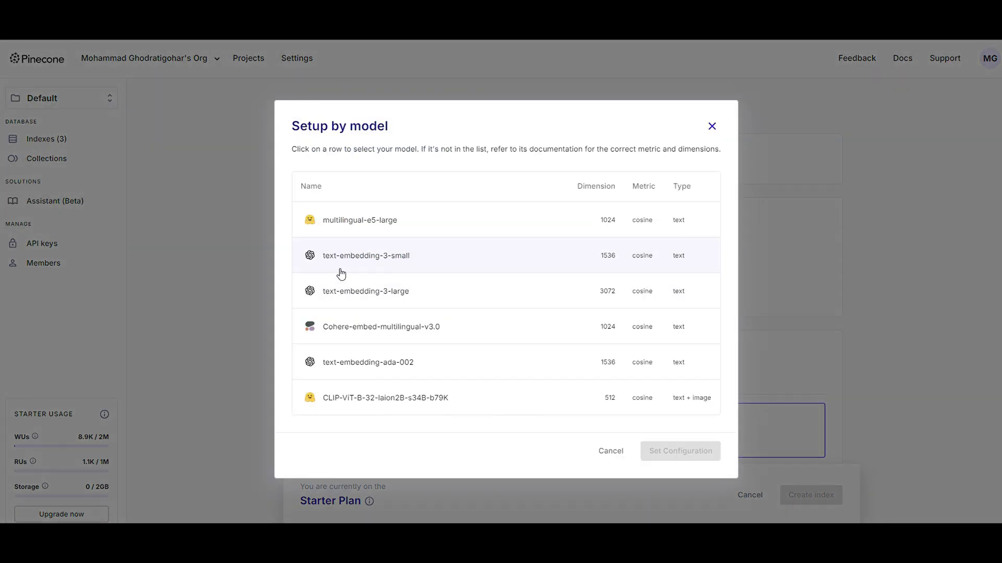
{"action": "left_click", "coordinate": [376, 265]}
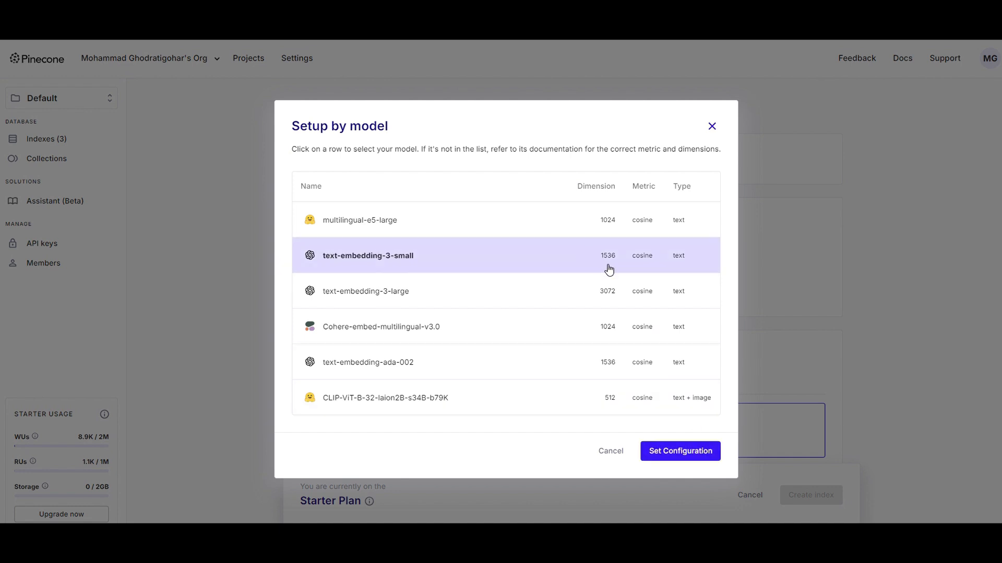
{"action": "left_click", "coordinate": [679, 452]}
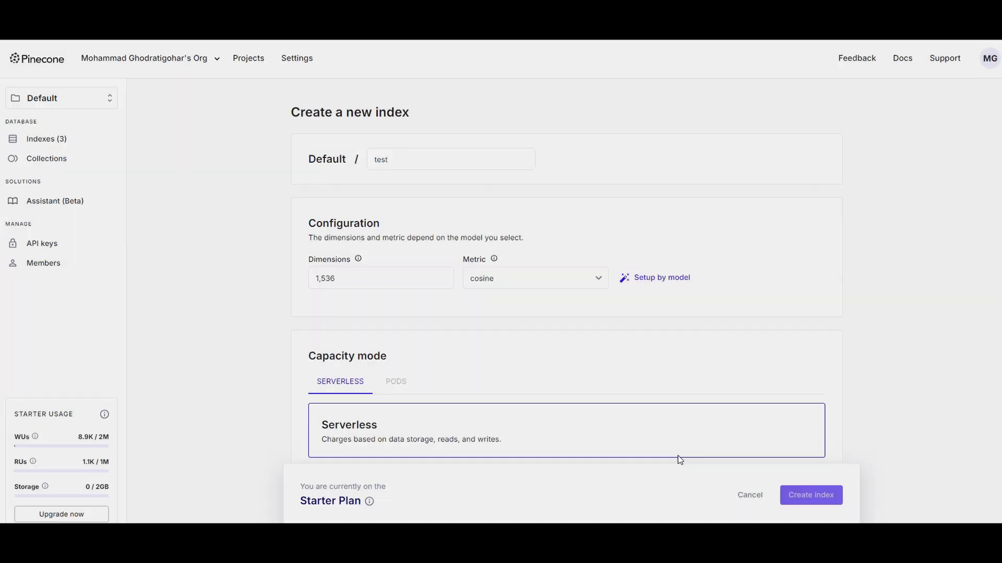
{"action": "left_click", "coordinate": [832, 508]}
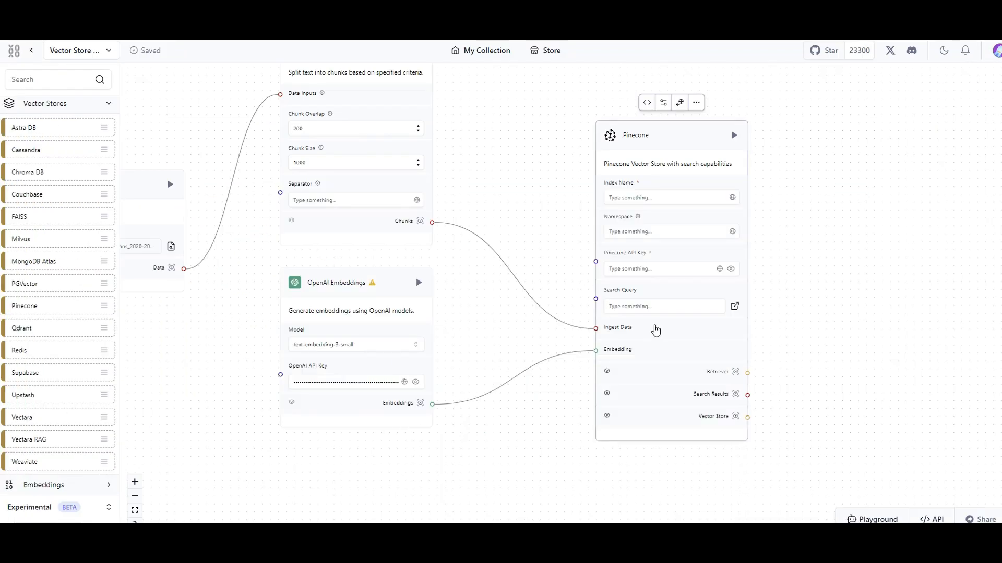
Set the index name and namespace to test in the ingestion branch's Pinecone component and enter the Pinecone API key.
{"action": "left_click", "coordinate": [632, 201]}
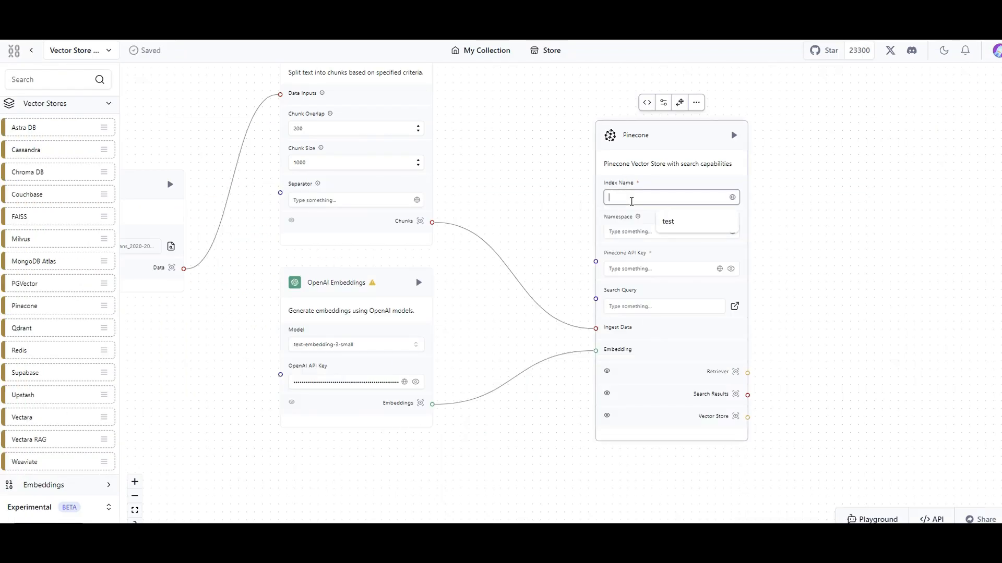
{"action": "type", "text": "test"}
{"action": "left_click", "coordinate": [645, 228]}
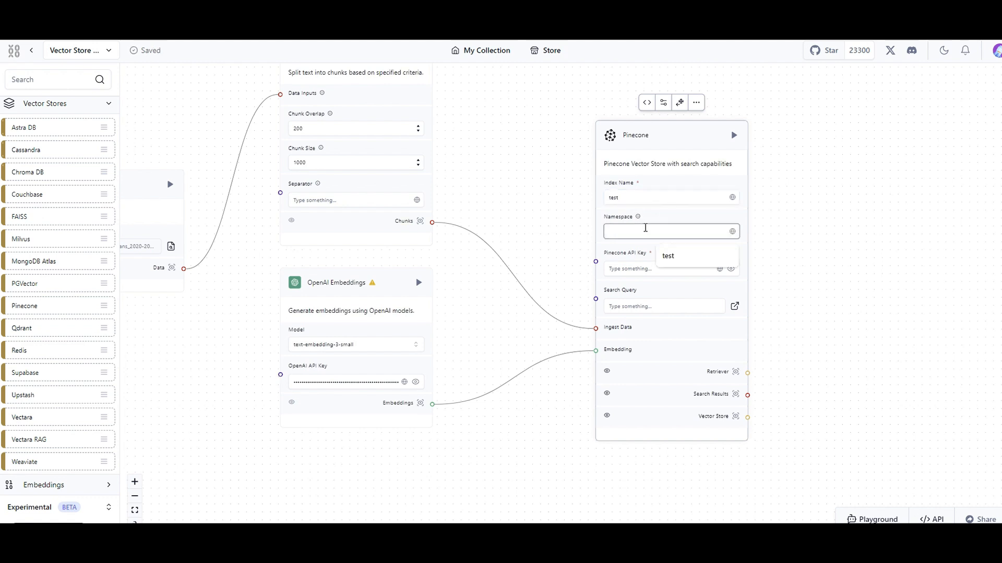
{"action": "type", "text": "test"}
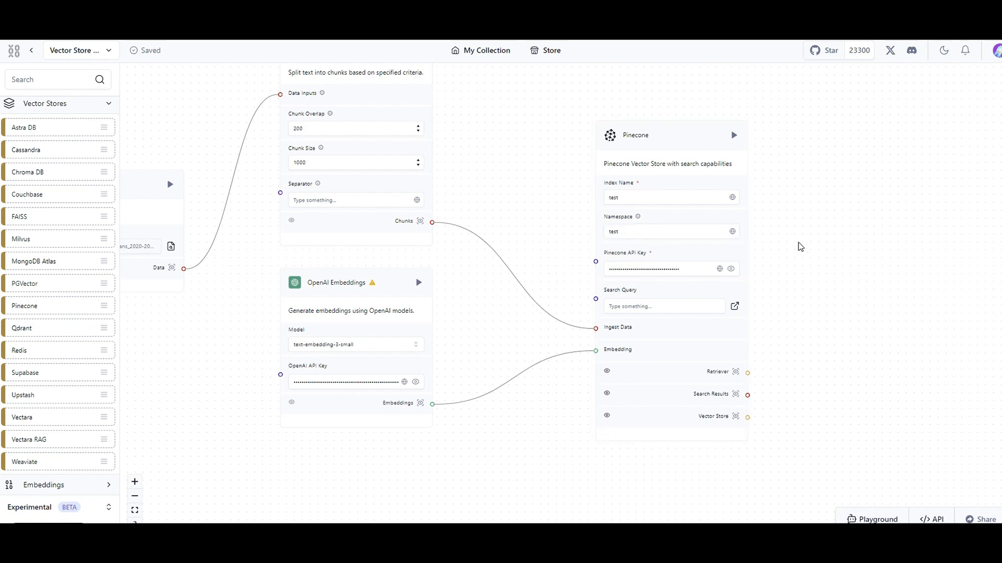
Add a Pinecone component to the query branch, and connect Chat Input's Message to its Search Query and OpenAI Embeddings to its Embedding input.
{"action": "scroll", "coordinate": [553, 250], "scroll_direction": "down", "scroll_amount": 5}
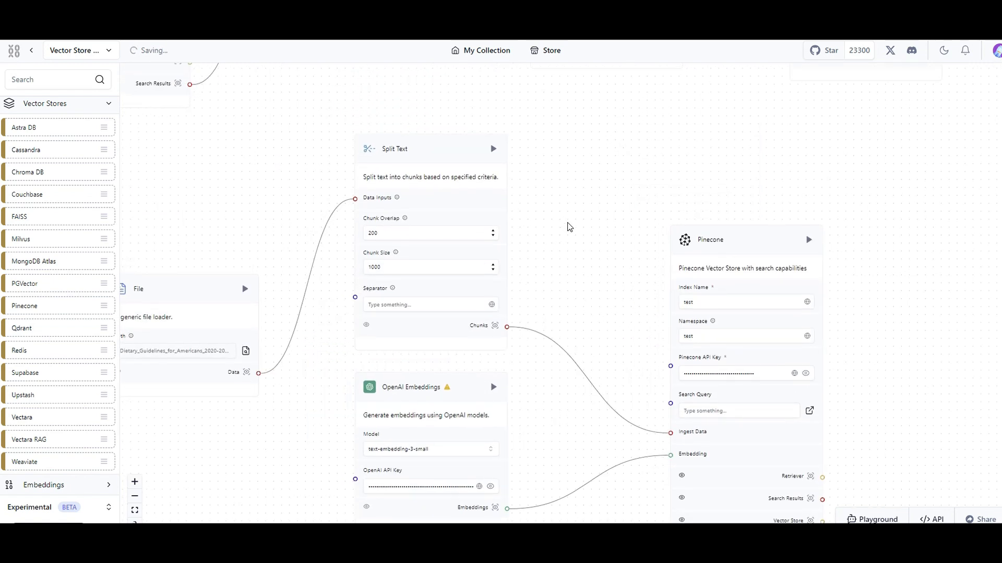
{"action": "scroll", "coordinate": [591, 268], "scroll_direction": "up", "scroll_amount": 3}
{"action": "left_click_drag", "start_coordinate": [362, 277], "coordinate": [774, 365]}
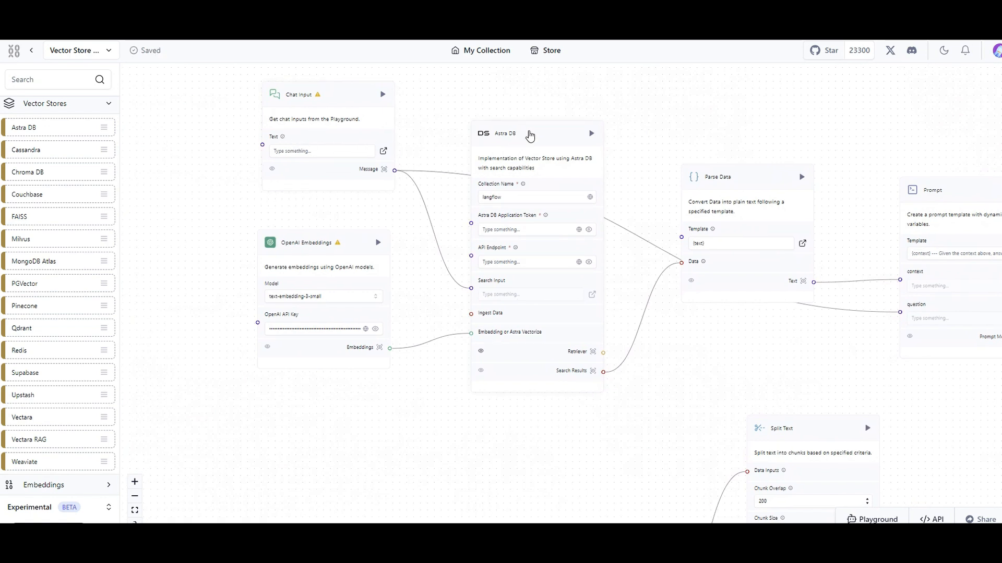
{"action": "left_click", "coordinate": [529, 136]}
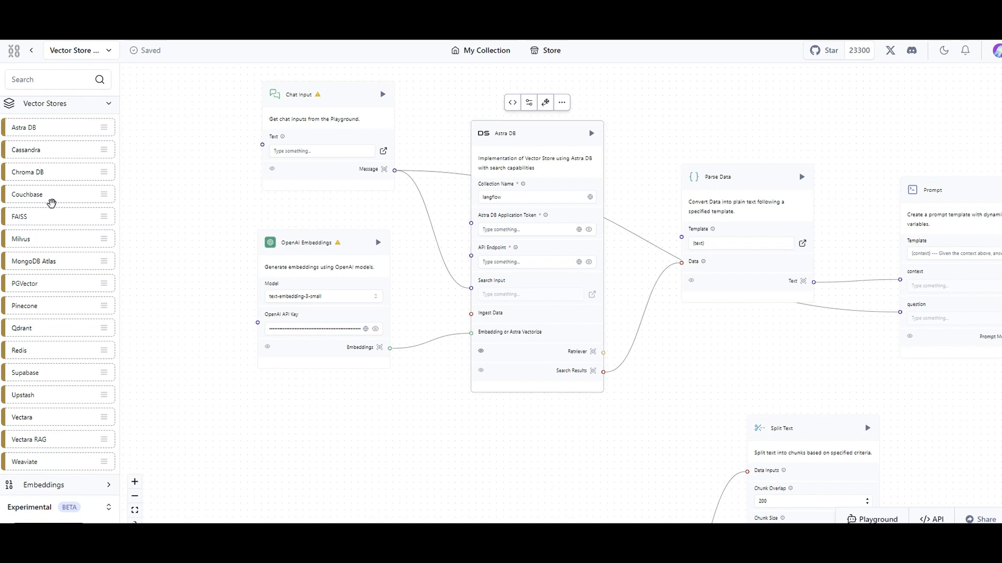
{"action": "left_click_drag", "start_coordinate": [41, 307], "coordinate": [696, 280]}
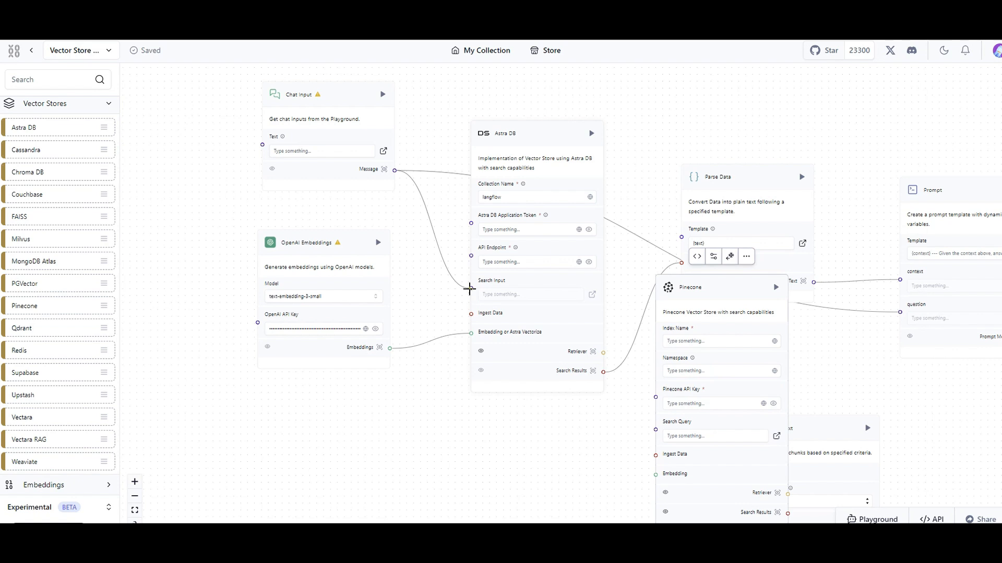
{"action": "left_click_drag", "start_coordinate": [469, 289], "coordinate": [656, 430]}
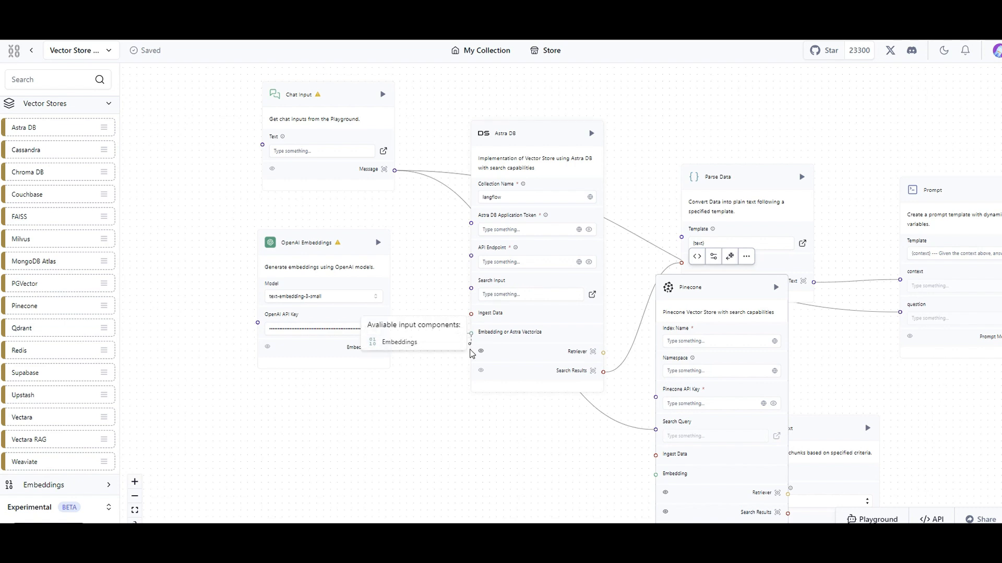
{"action": "left_click_drag", "start_coordinate": [470, 335], "coordinate": [390, 348]}
Replace the query branch's Astra DB component with Pinecone in the same spot and connect its Search Results to Parse Data's Data input.
{"action": "left_click", "coordinate": [534, 141]}
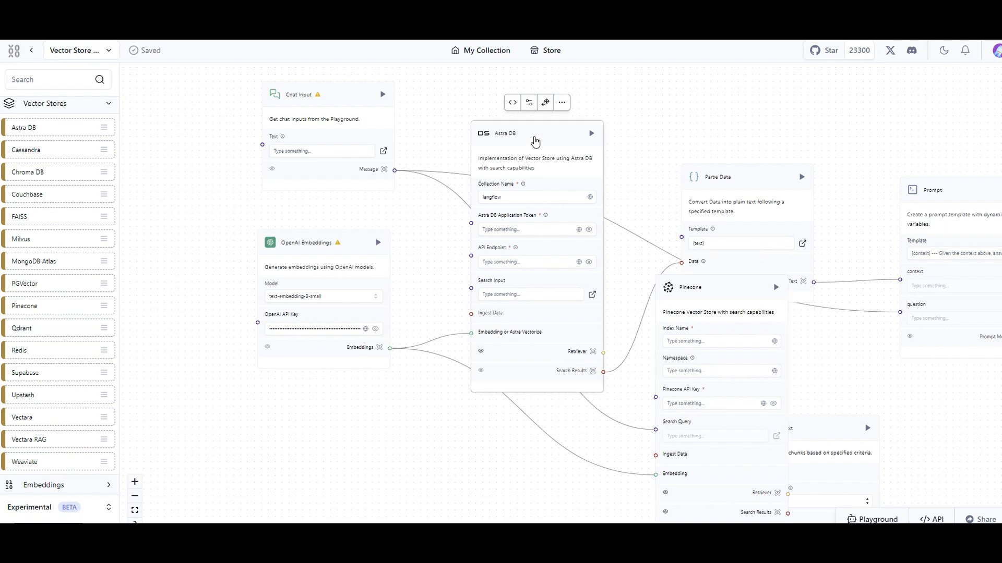
{"action": "key", "text": "Delete"}
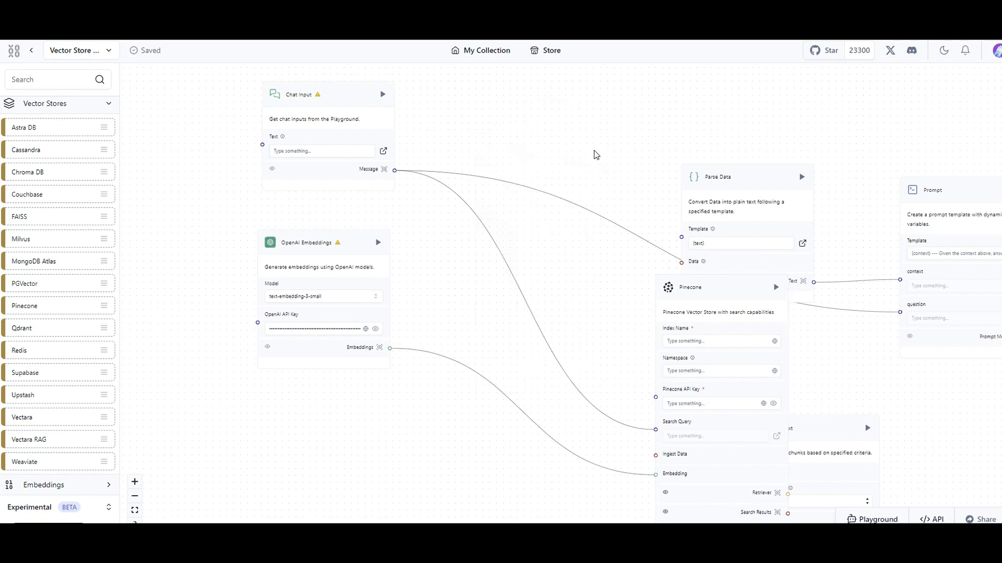
{"action": "left_click_drag", "start_coordinate": [737, 285], "coordinate": [547, 140]}
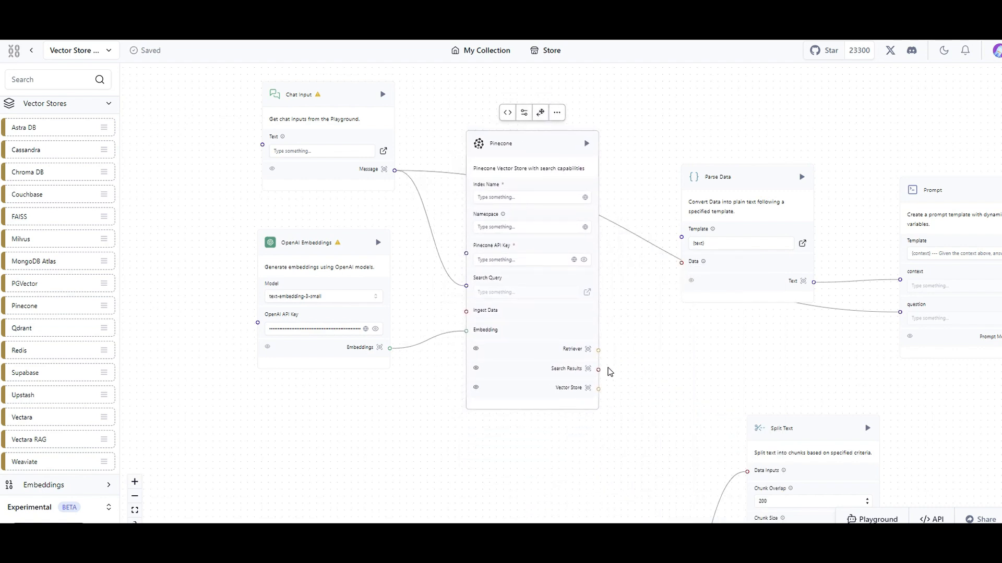
{"action": "left_click_drag", "start_coordinate": [598, 369], "coordinate": [679, 262]}
Paste the Pinecone API key into the query branch's Pinecone component and set its index name and namespace to test.
{"action": "scroll", "coordinate": [737, 293], "scroll_direction": "right", "scroll_amount": 5}
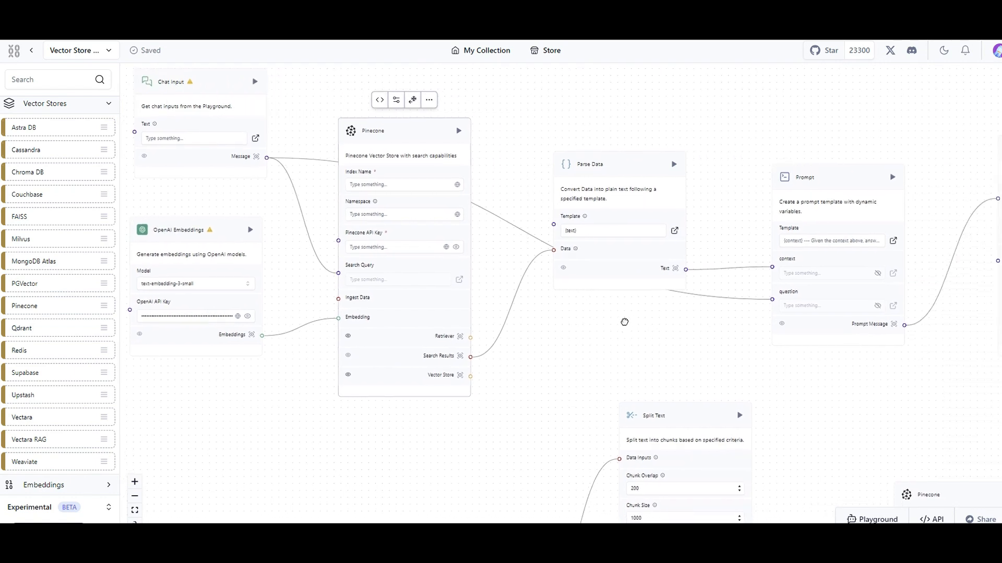
{"action": "scroll", "coordinate": [730, 326], "scroll_direction": "right", "scroll_amount": 2}
{"action": "scroll", "coordinate": [821, 413], "scroll_direction": "right", "scroll_amount": 4}
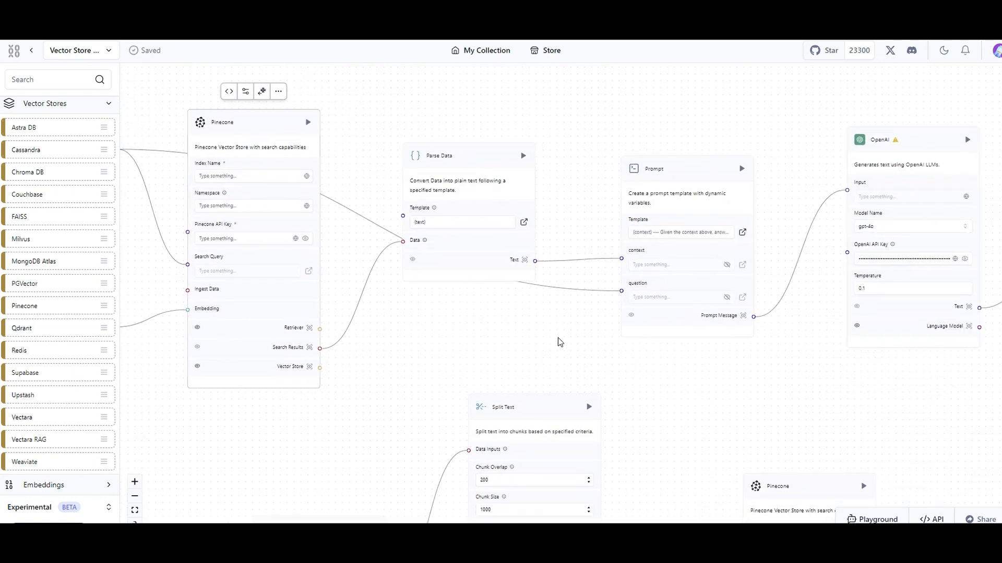
{"action": "scroll", "coordinate": [558, 337], "scroll_direction": "left", "scroll_amount": 8}
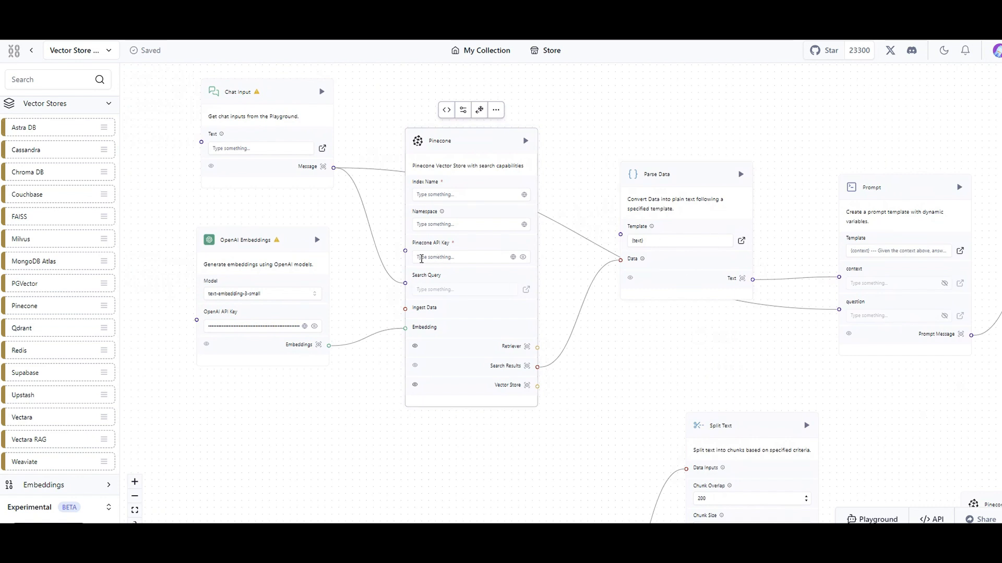
{"action": "key", "text": "ctrl+v"}
{"action": "left_click", "coordinate": [427, 196]}
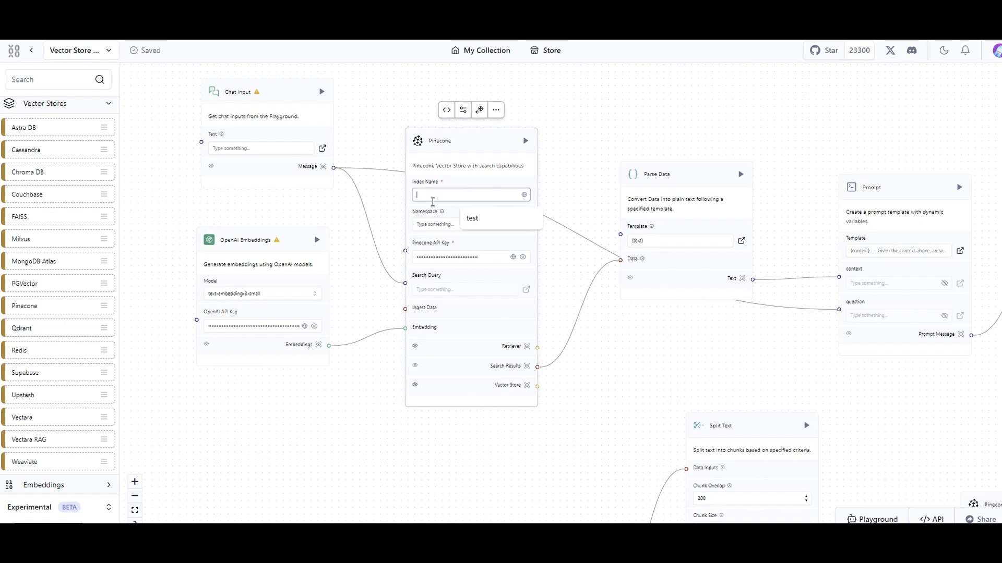
{"action": "left_click", "coordinate": [472, 218]}
{"action": "left_click", "coordinate": [443, 224]}
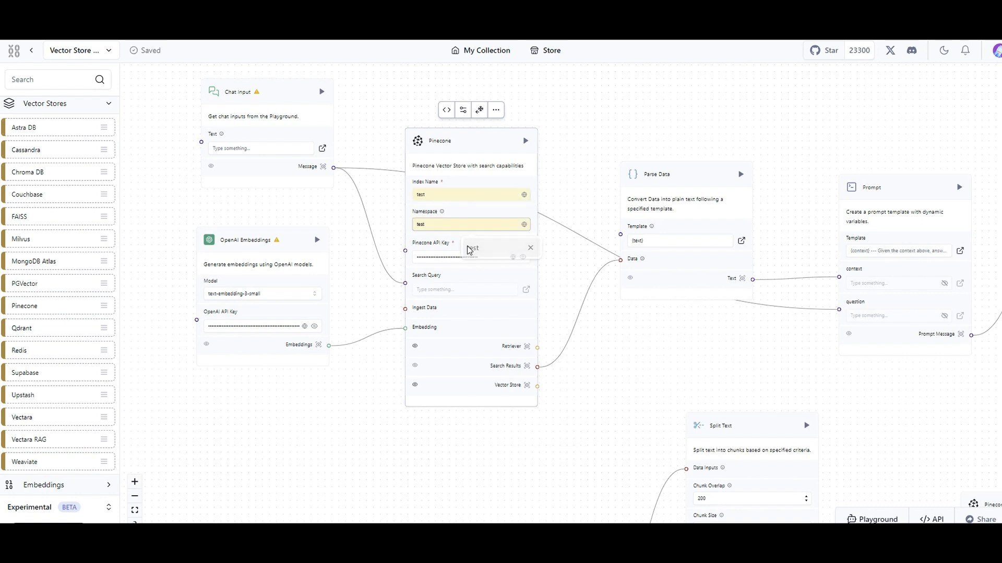
{"action": "left_click", "coordinate": [473, 248]}
Run the ingestion branch's Pinecone component to load the split PDF chunks into the index.
{"action": "left_click_drag", "start_coordinate": [530, 466], "coordinate": [573, 416]}
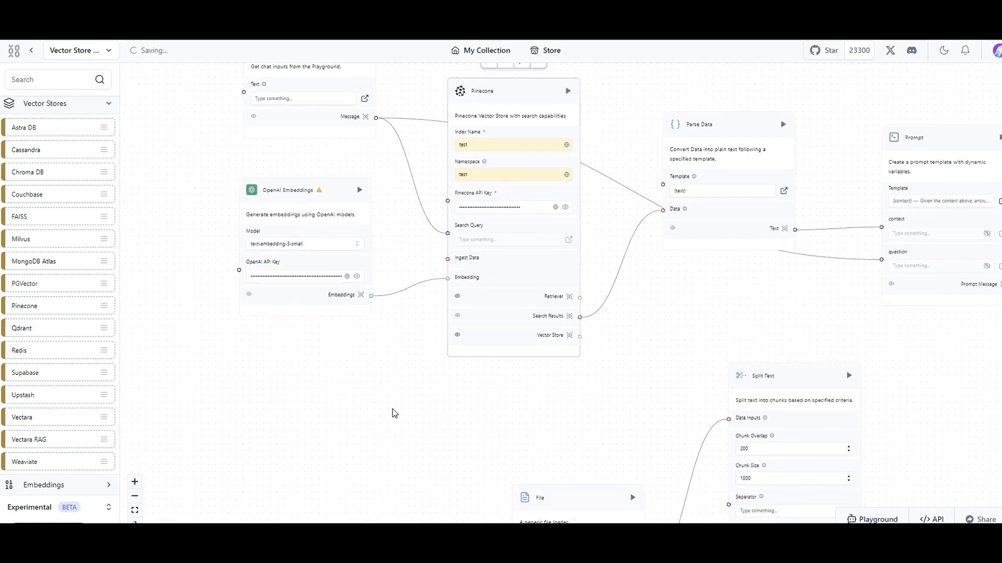
{"action": "scroll", "coordinate": [366, 394], "scroll_direction": "down", "scroll_amount": 3}
{"action": "scroll", "coordinate": [366, 394], "scroll_direction": "up", "scroll_amount": 5}
{"action": "scroll", "coordinate": [399, 399], "scroll_direction": "down", "scroll_amount": 5}
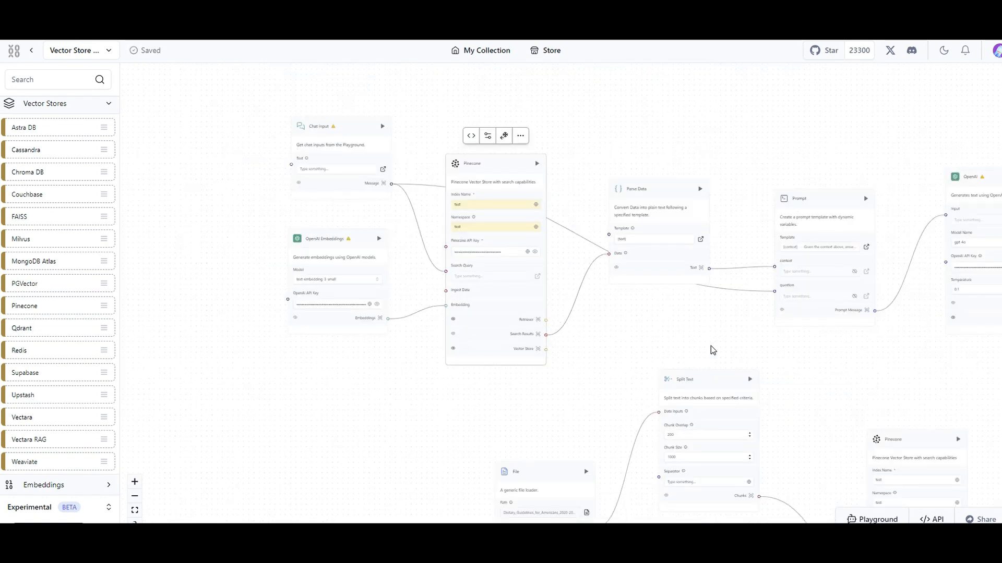
{"action": "left_click_drag", "start_coordinate": [711, 349], "coordinate": [505, 150]}
{"action": "scroll", "coordinate": [572, 339], "scroll_direction": "up", "scroll_amount": 3}
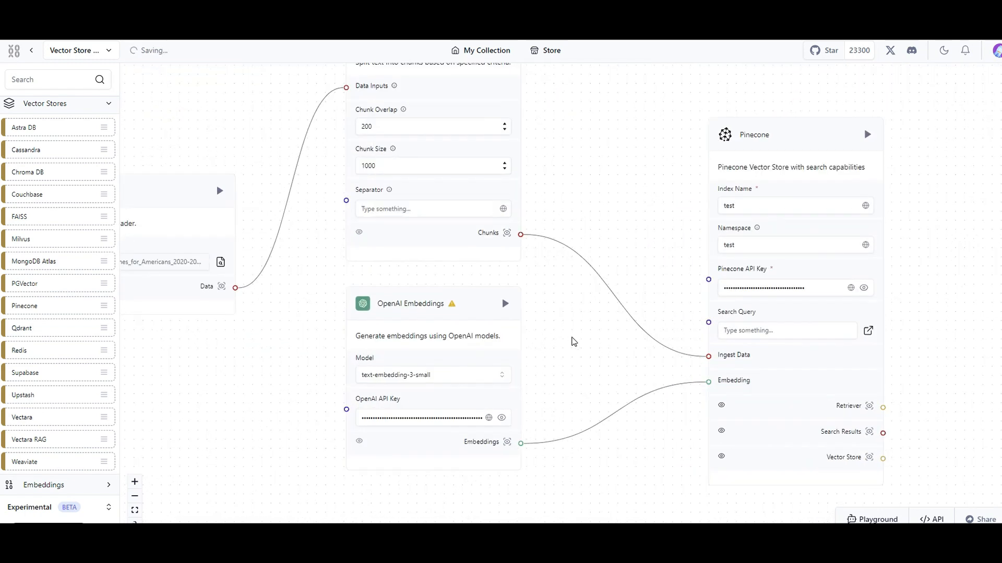
{"action": "scroll", "coordinate": [573, 344], "scroll_direction": "down", "scroll_amount": 1}
{"action": "left_click_drag", "start_coordinate": [199, 398], "coordinate": [251, 401]}
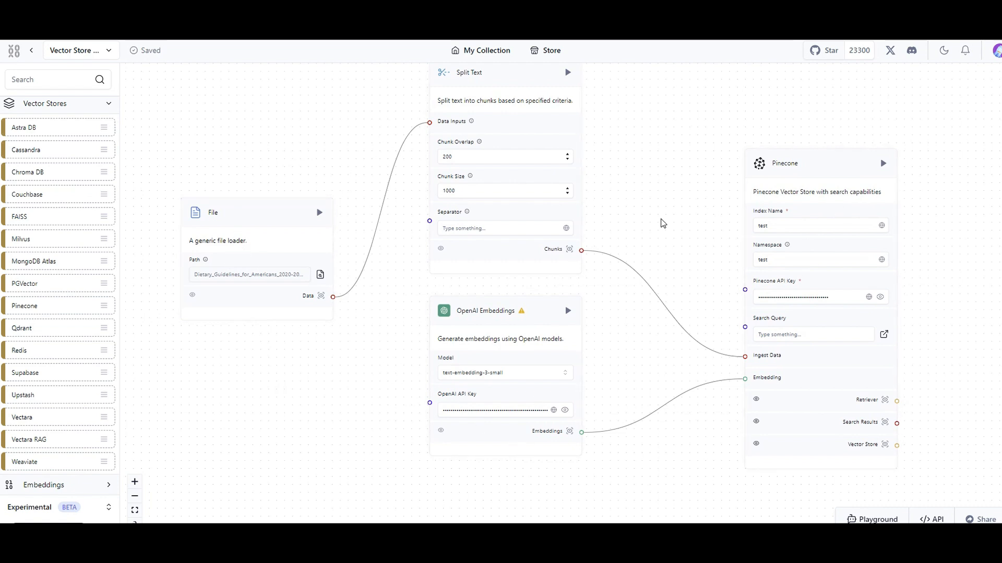
{"action": "left_click_drag", "start_coordinate": [672, 193], "coordinate": [615, 171]}
{"action": "left_click", "coordinate": [752, 156]}
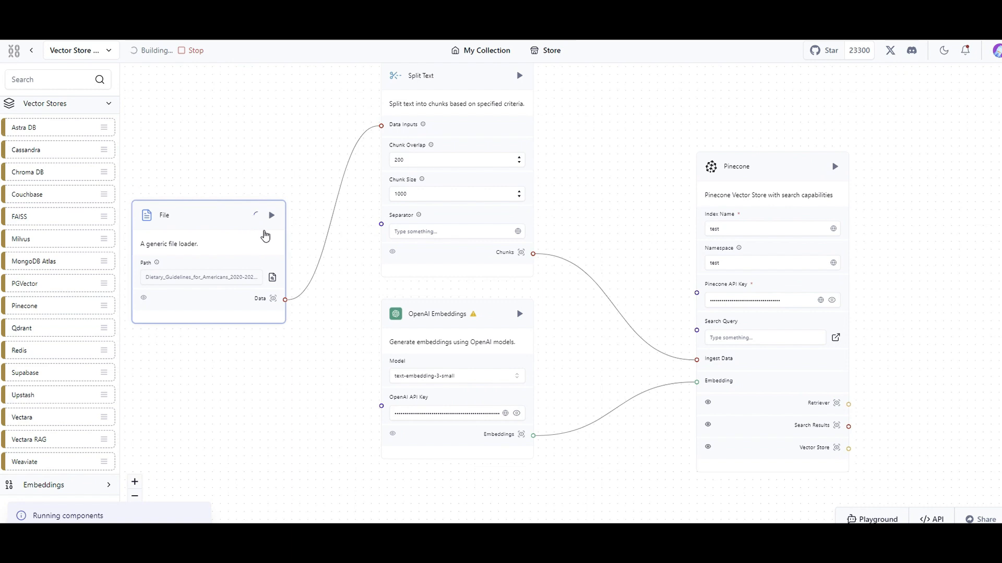
{"action": "left_click_drag", "start_coordinate": [297, 137], "coordinate": [284, 164]}
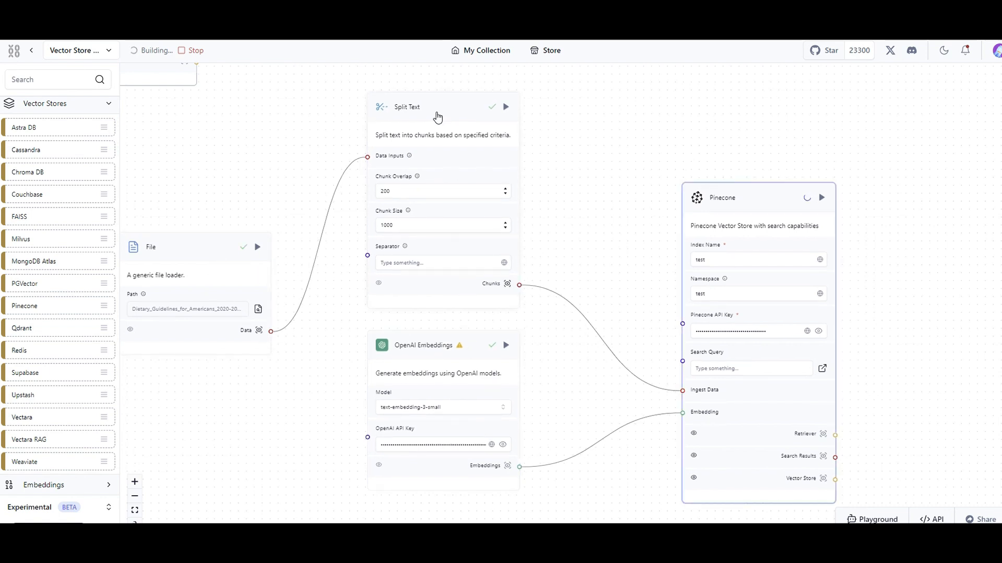
{"action": "mouse_move", "coordinate": [495, 349]}
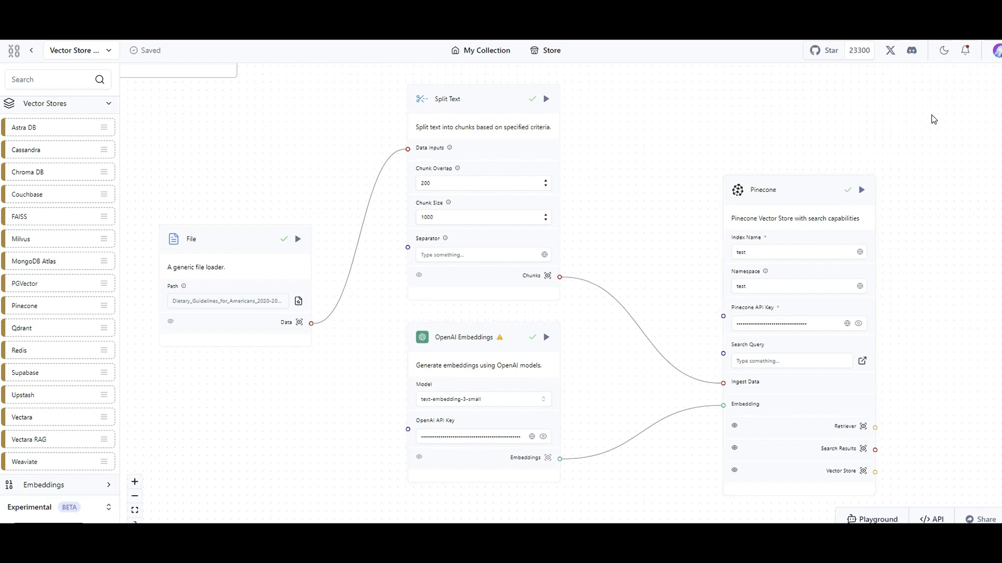
Review the build messages in the notifications, including the component error's text, and close them.
{"action": "left_click", "coordinate": [965, 50]}
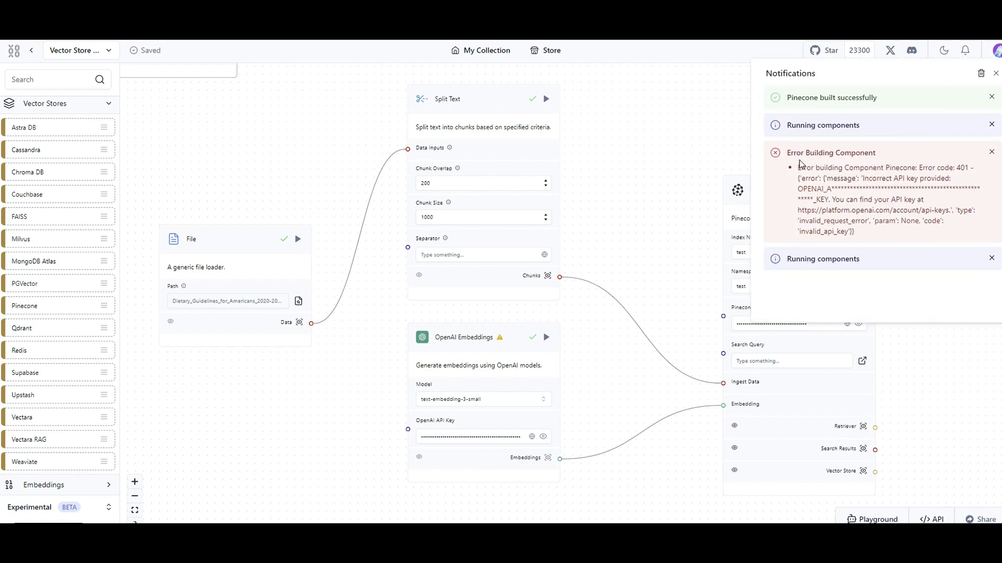
{"action": "left_click_drag", "start_coordinate": [854, 226], "coordinate": [821, 116]}
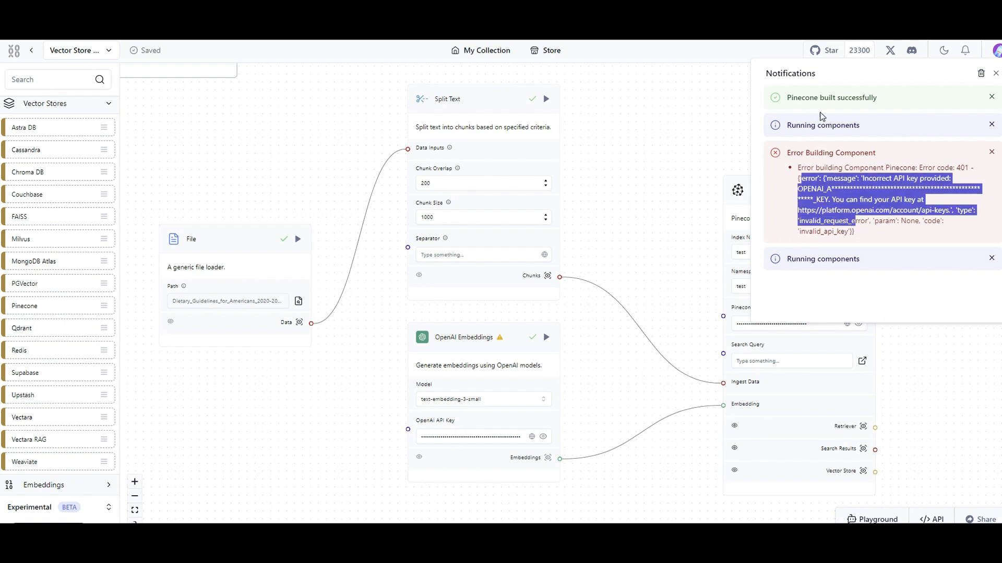
{"action": "left_click", "coordinate": [995, 74]}
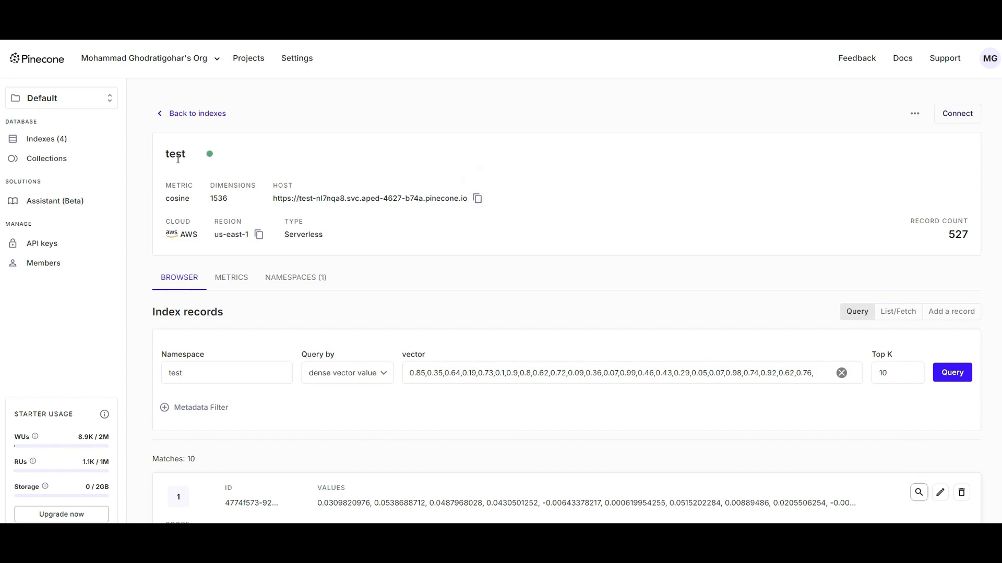
Examine the test index's records and their metadata in the Pinecone console, and return to the Langflow flow.
{"action": "scroll", "coordinate": [302, 283], "scroll_direction": "down", "scroll_amount": 5}
{"action": "scroll", "coordinate": [304, 284], "scroll_direction": "down", "scroll_amount": 3}
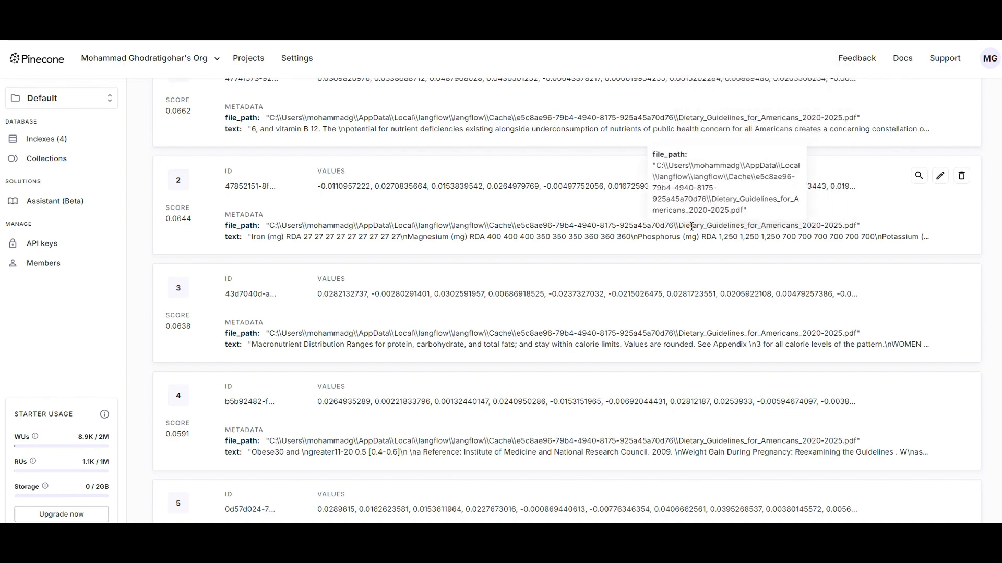
{"action": "scroll", "coordinate": [498, 270], "scroll_direction": "down", "scroll_amount": 10}
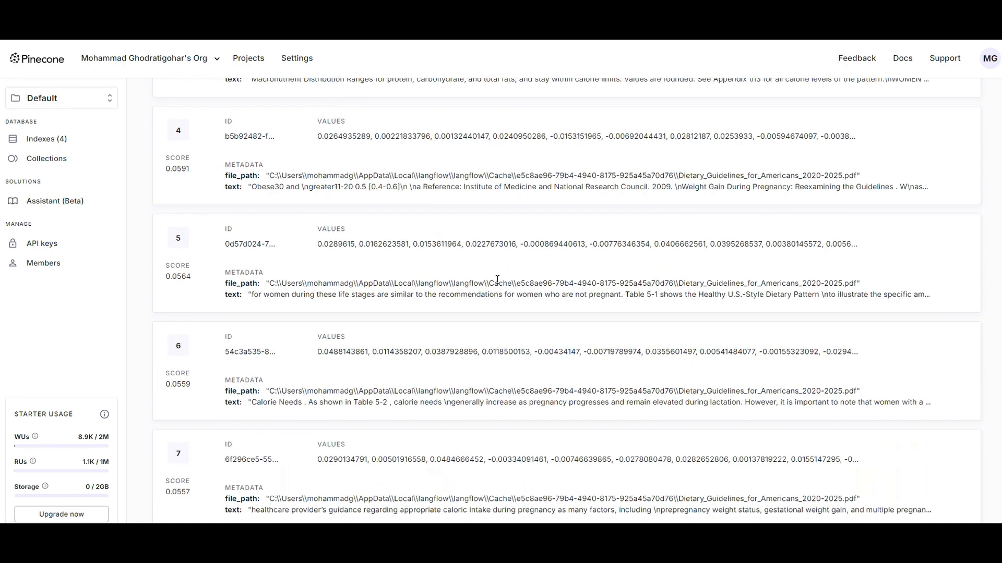
{"action": "scroll", "coordinate": [427, 300], "scroll_direction": "up", "scroll_amount": 8}
{"action": "scroll", "coordinate": [427, 301], "scroll_direction": "up", "scroll_amount": 2}
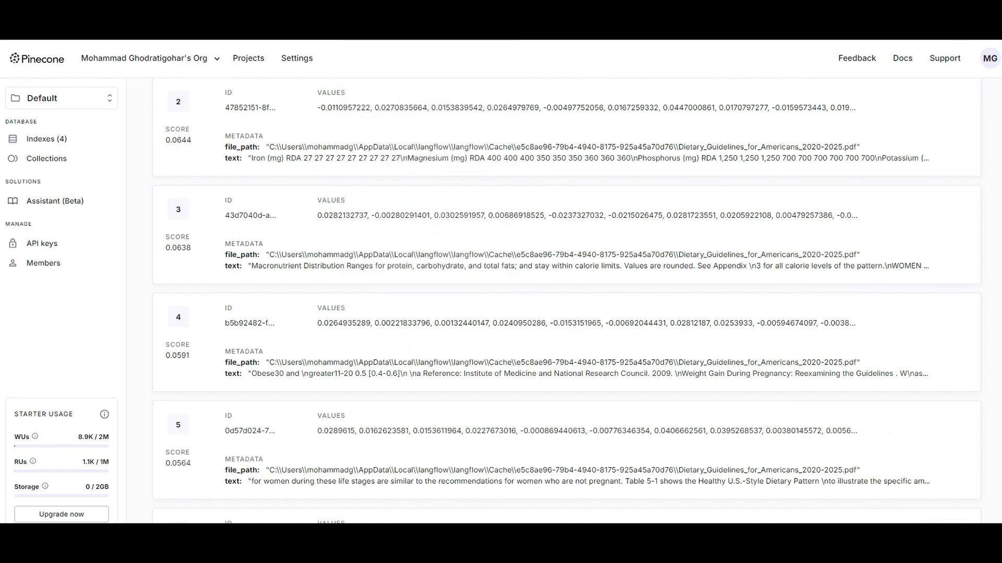
{"action": "left_click", "coordinate": [955, 3]}
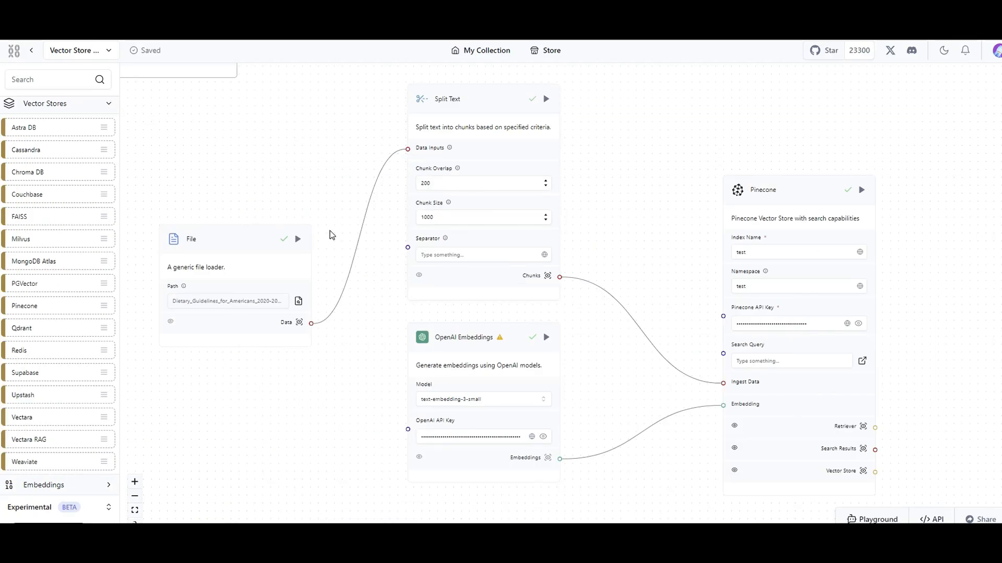
Collapse the Vector Stores and Data categories in the component list.
{"action": "scroll", "coordinate": [330, 231], "scroll_direction": "down", "scroll_amount": 2}
{"action": "scroll", "coordinate": [230, 279], "scroll_direction": "up", "scroll_amount": 3}
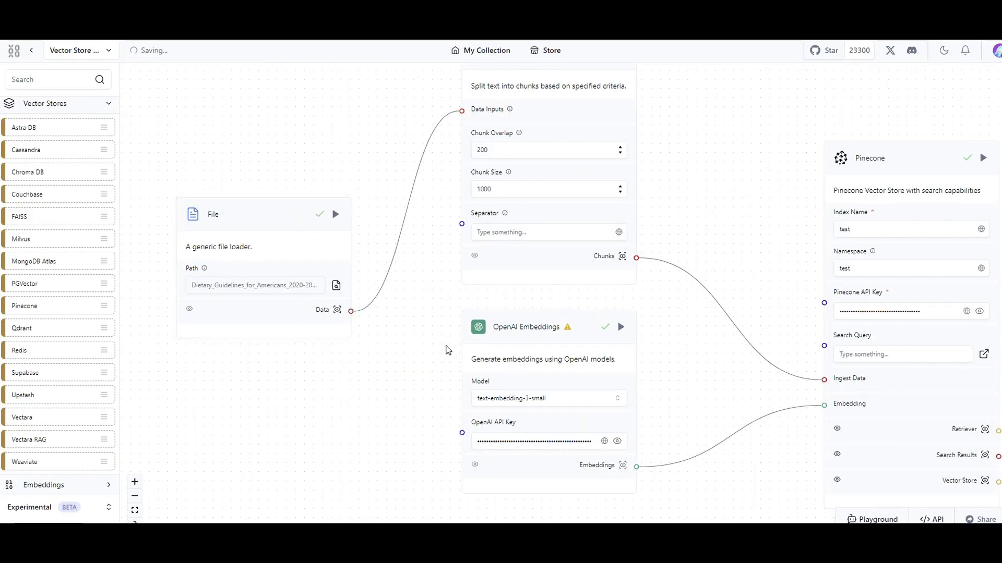
{"action": "scroll", "coordinate": [447, 349], "scroll_direction": "down", "scroll_amount": 1}
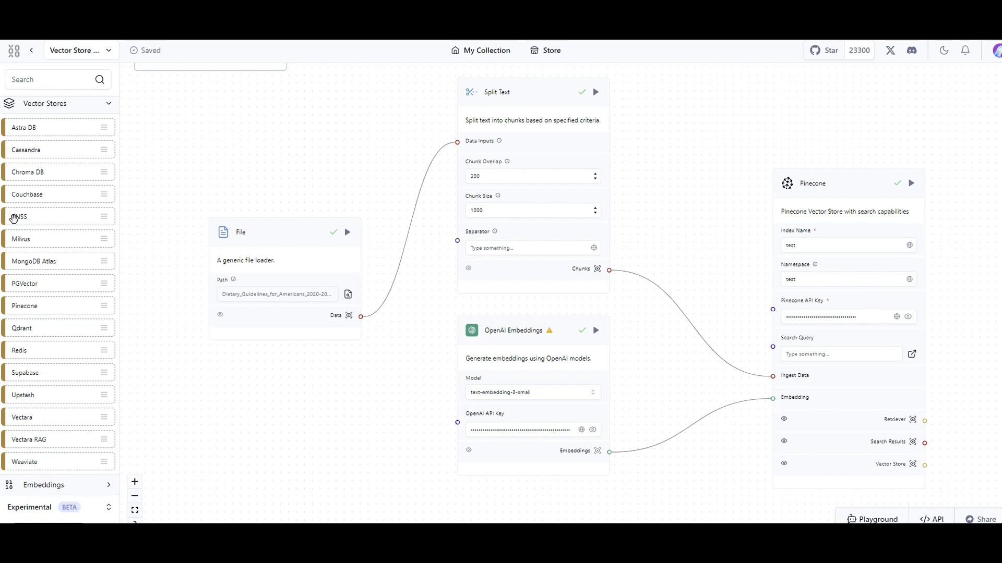
{"action": "scroll", "coordinate": [50, 416], "scroll_direction": "up", "scroll_amount": 1}
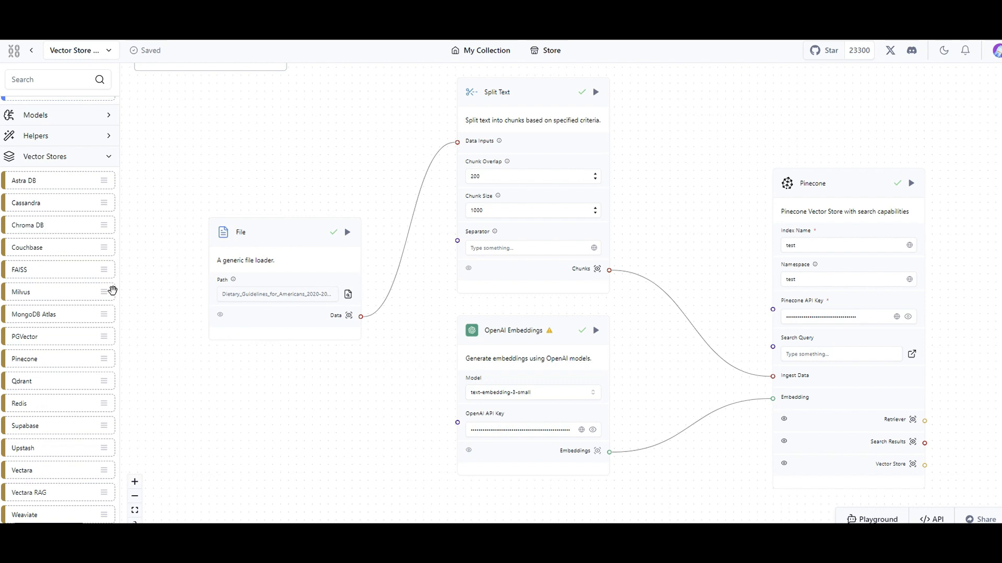
{"action": "left_click", "coordinate": [63, 165]}
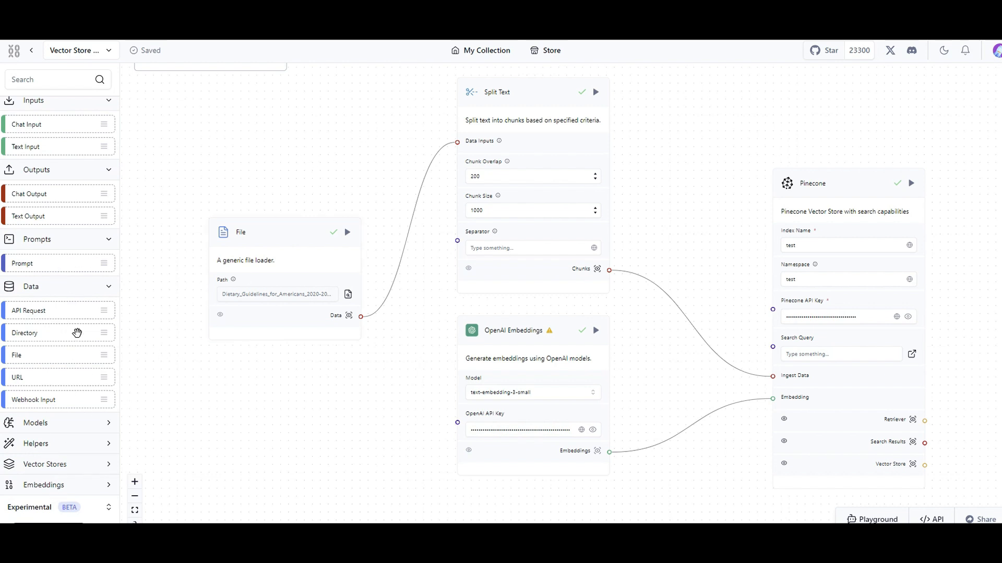
{"action": "left_click", "coordinate": [85, 293]}
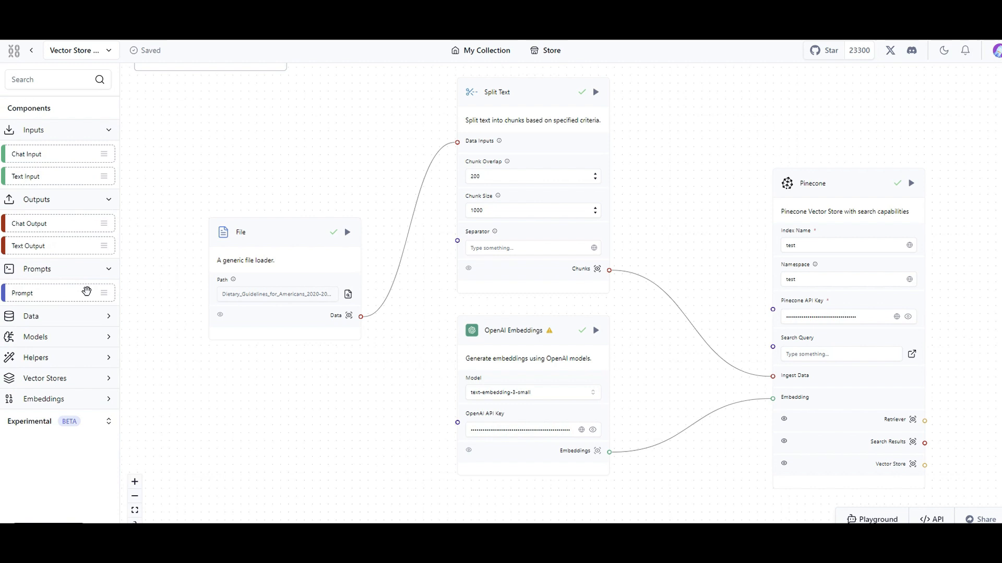
Collapse the Prompts, Outputs and Inputs categories in the component list.
{"action": "left_click", "coordinate": [94, 281]}
{"action": "left_click", "coordinate": [103, 202]}
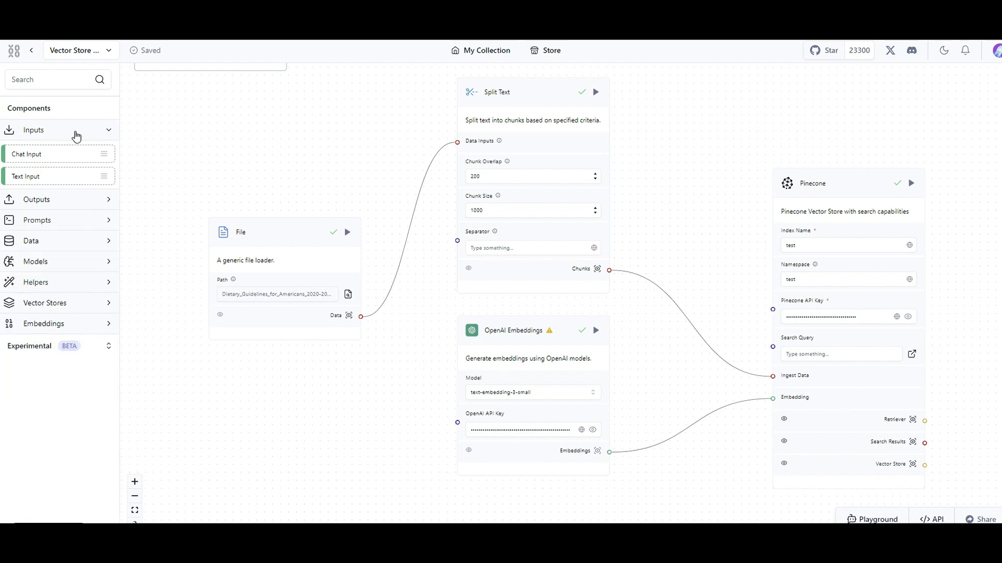
{"action": "left_click", "coordinate": [76, 134]}
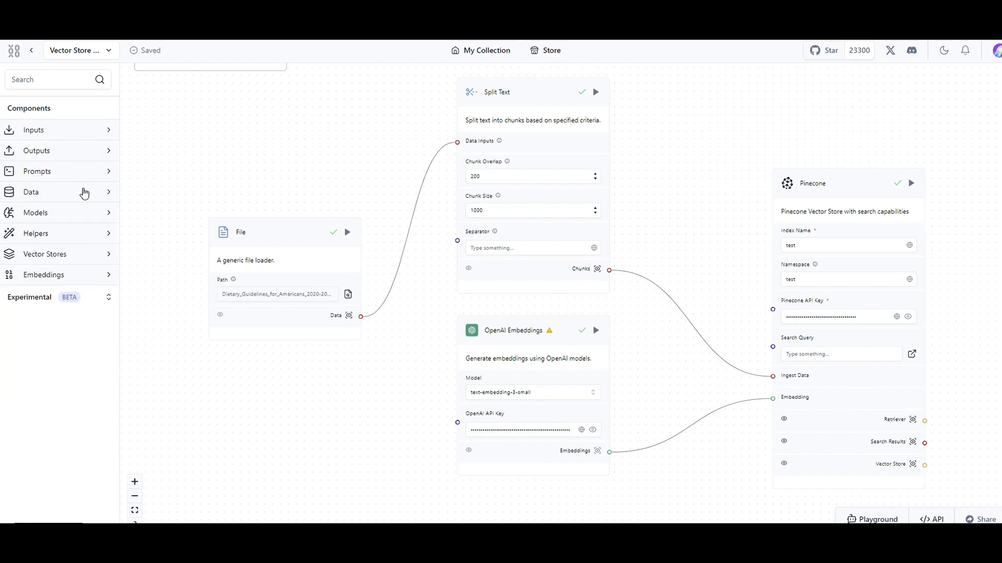
Review the model providers offered in the Models category and collapse it again.
{"action": "left_click", "coordinate": [72, 219]}
{"action": "scroll", "coordinate": [72, 221], "scroll_direction": "down", "scroll_amount": 2}
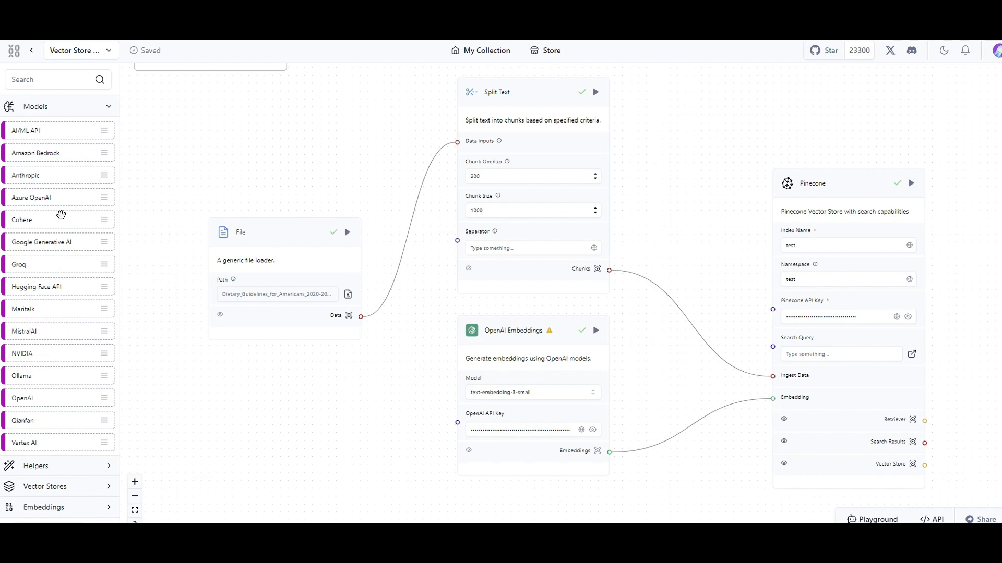
{"action": "left_click", "coordinate": [47, 110]}
Add a Custom Component from the Helpers category to the canvas and place it just below the File component.
{"action": "left_click", "coordinate": [56, 238]}
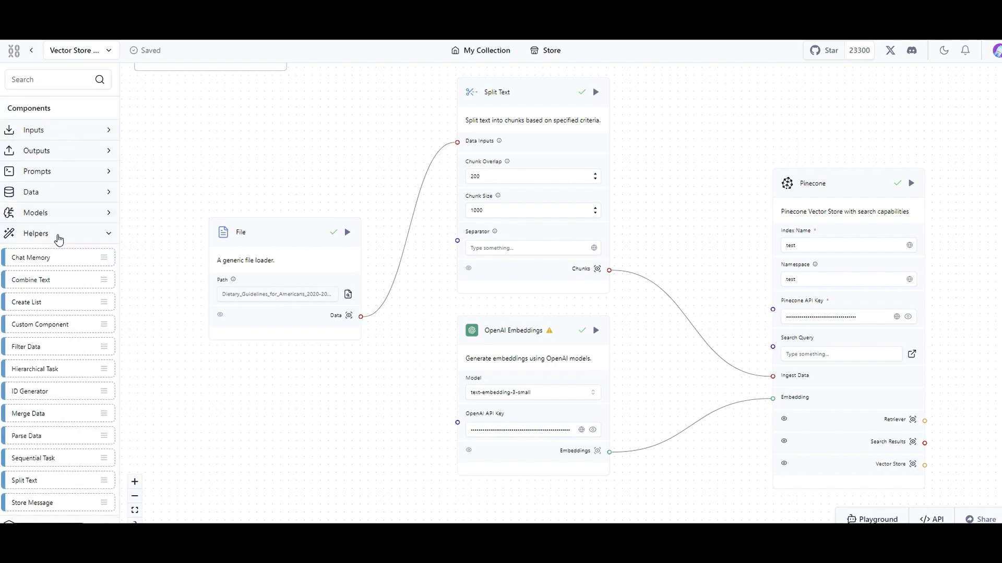
{"action": "scroll", "coordinate": [67, 271], "scroll_direction": "down", "scroll_amount": 1}
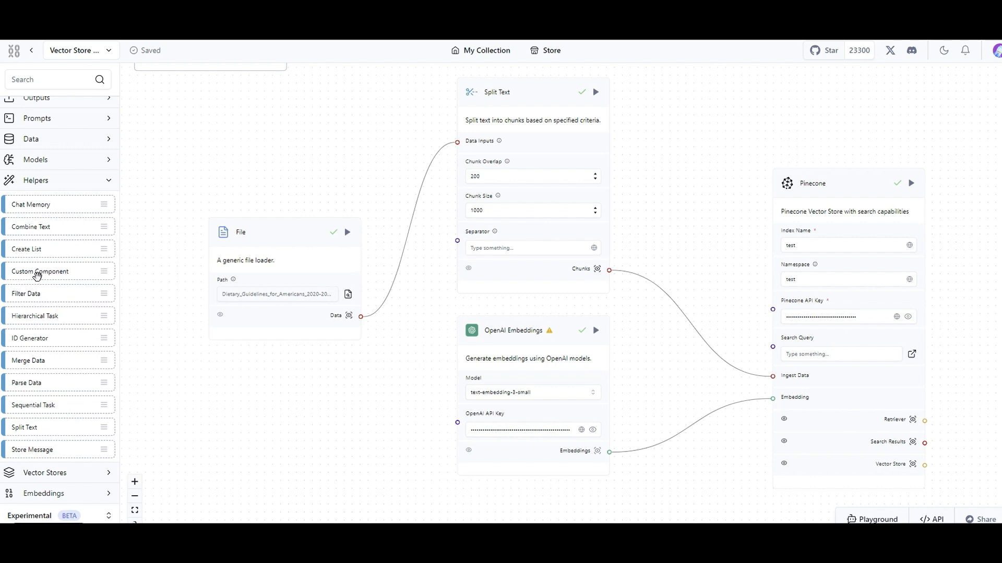
{"action": "left_click_drag", "start_coordinate": [36, 274], "coordinate": [238, 395]}
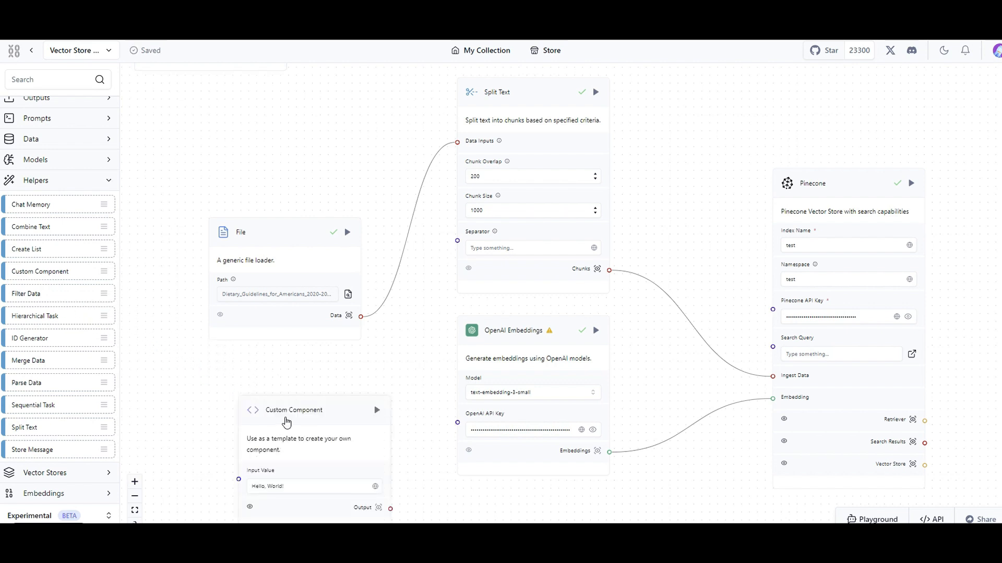
{"action": "left_click_drag", "start_coordinate": [287, 423], "coordinate": [246, 395]}
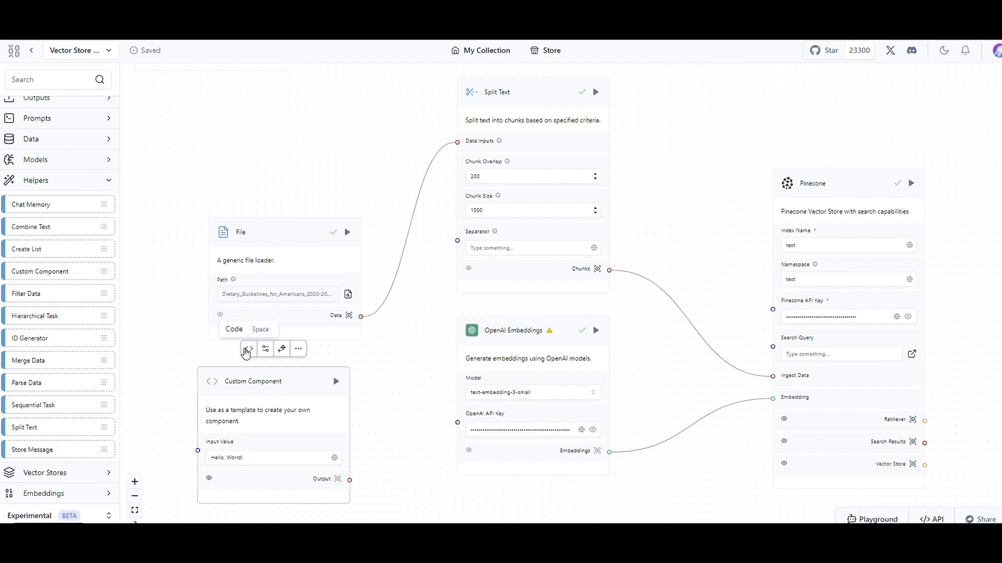
Examine the Custom Component's Python template code, close it unchanged and delete the component from the flow.
{"action": "left_click", "coordinate": [248, 349]}
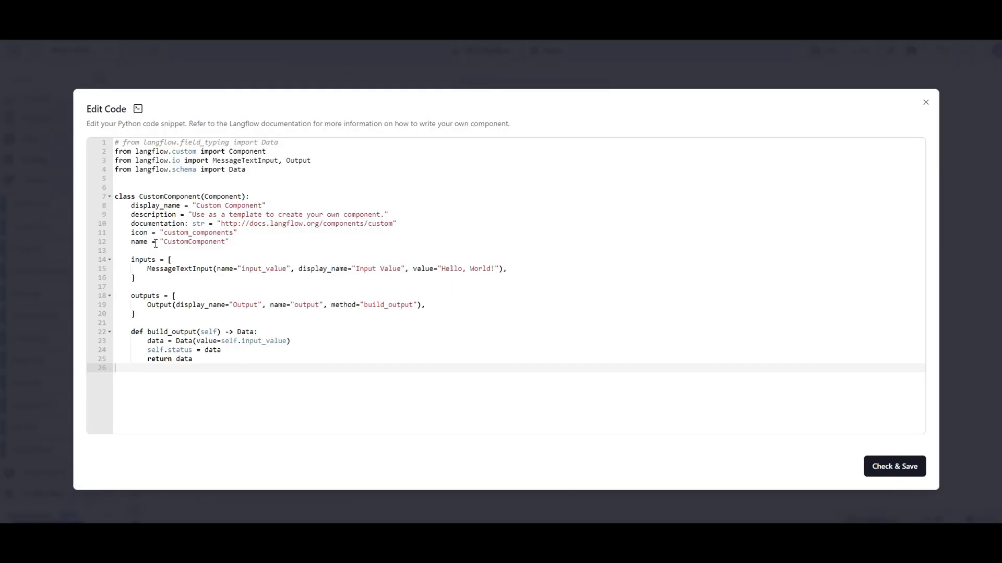
{"action": "left_click_drag", "start_coordinate": [285, 358], "coordinate": [149, 234]}
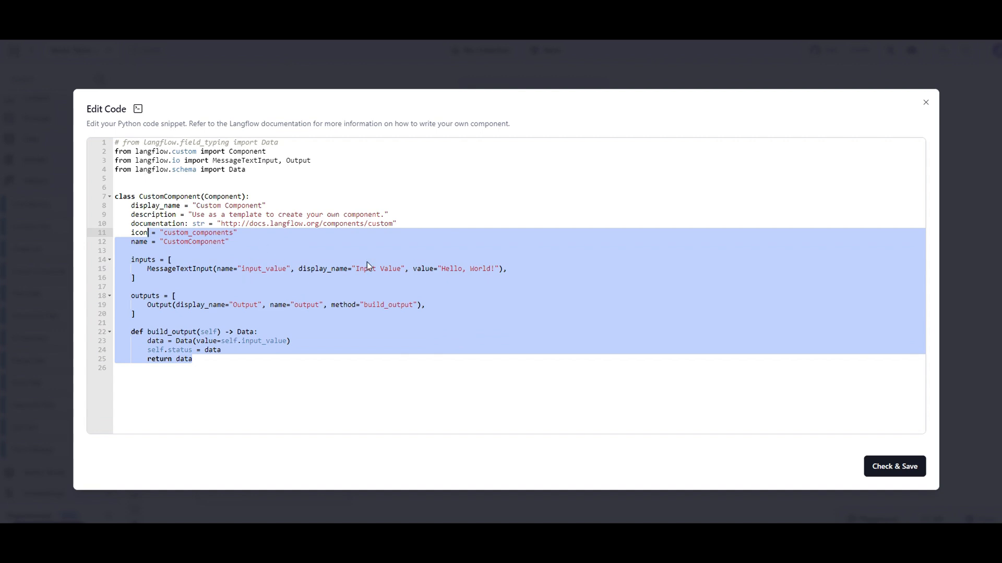
{"action": "left_click", "coordinate": [926, 103]}
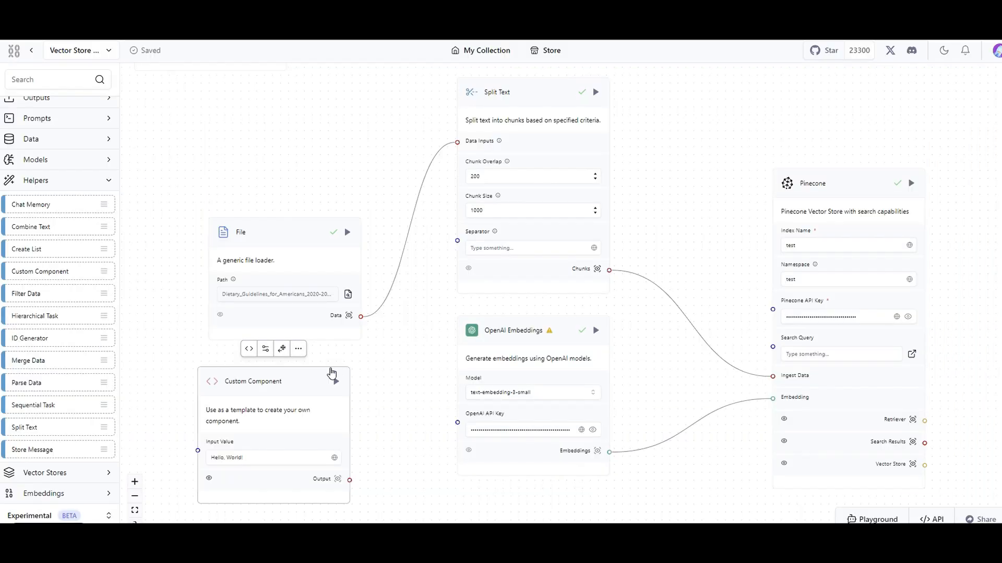
{"action": "key", "text": "Delete"}
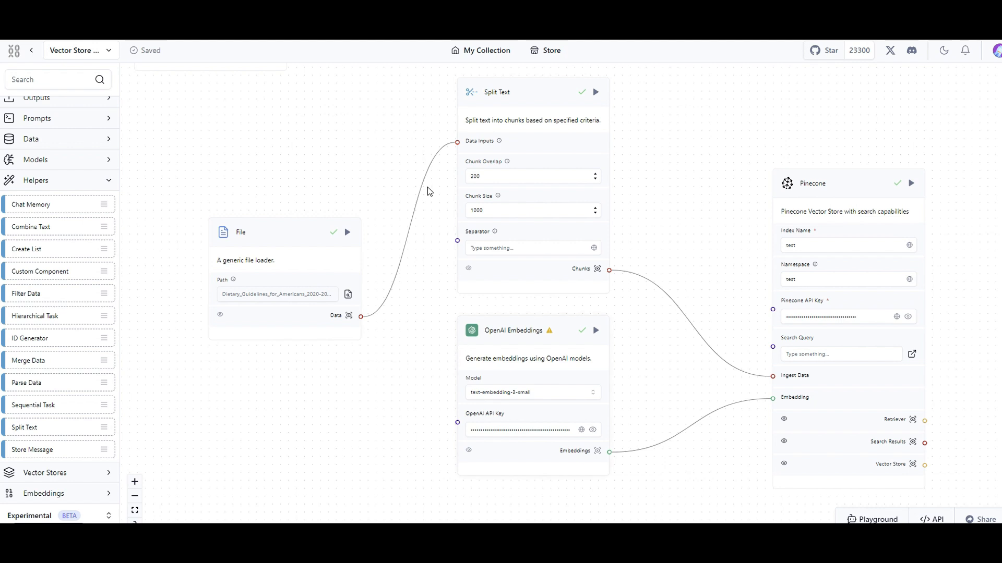
Examine the Split Text component's Python code from its inputs through the split_text method, and close the editor.
{"action": "scroll", "coordinate": [412, 177], "scroll_direction": "up", "scroll_amount": 2}
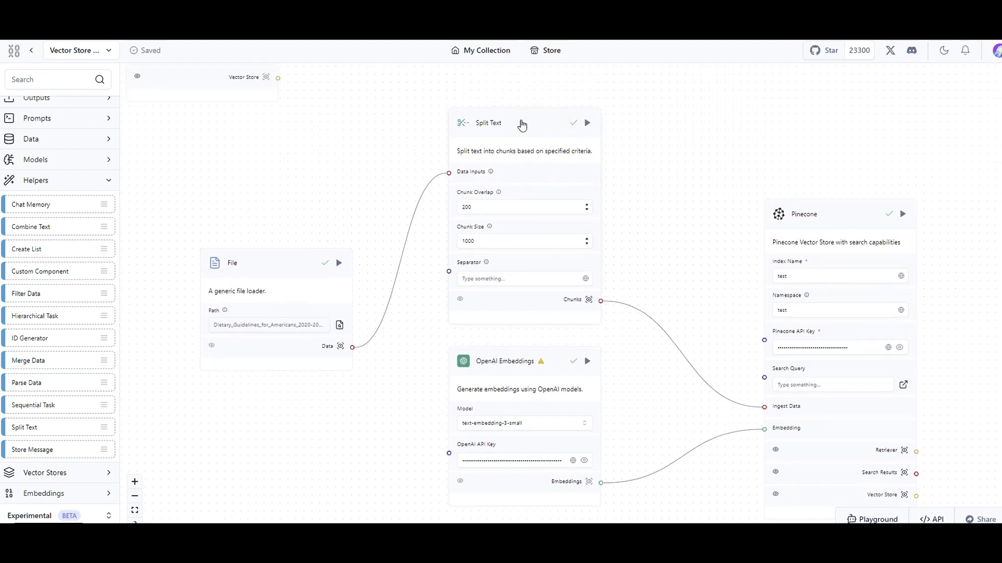
{"action": "left_click", "coordinate": [522, 126]}
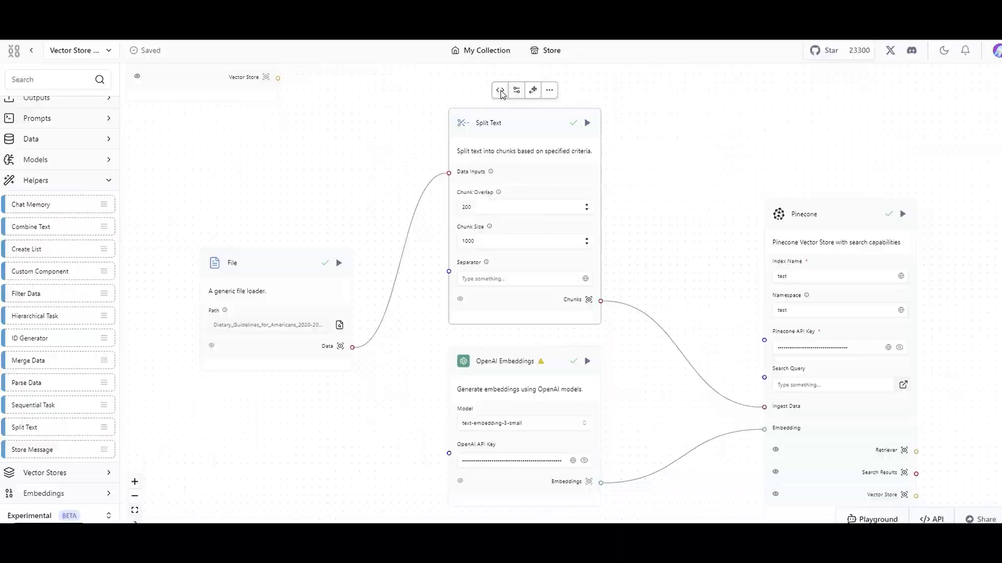
{"action": "left_click", "coordinate": [500, 91]}
{"action": "scroll", "coordinate": [167, 211], "scroll_direction": "down", "scroll_amount": 5}
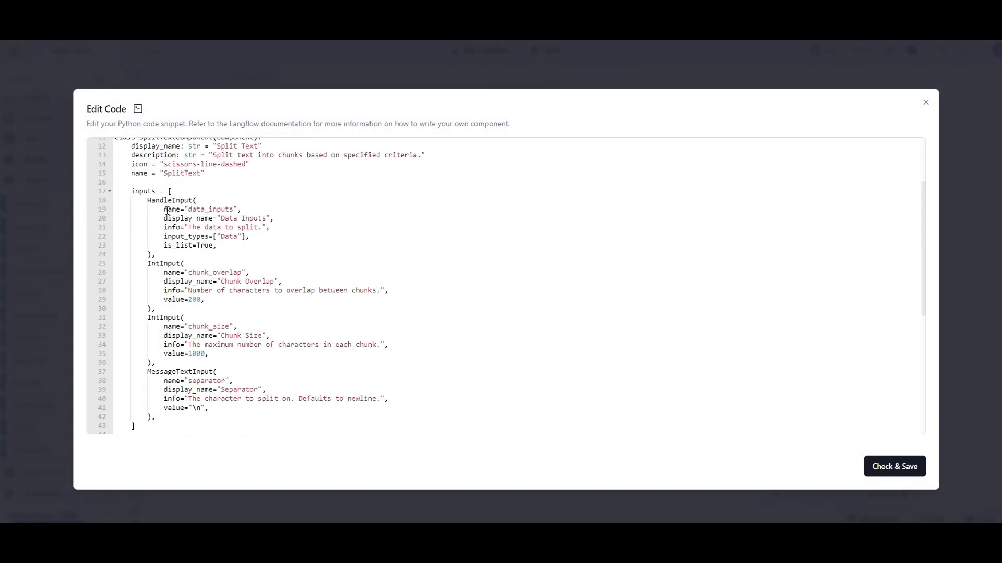
{"action": "scroll", "coordinate": [206, 272], "scroll_direction": "down", "scroll_amount": 2}
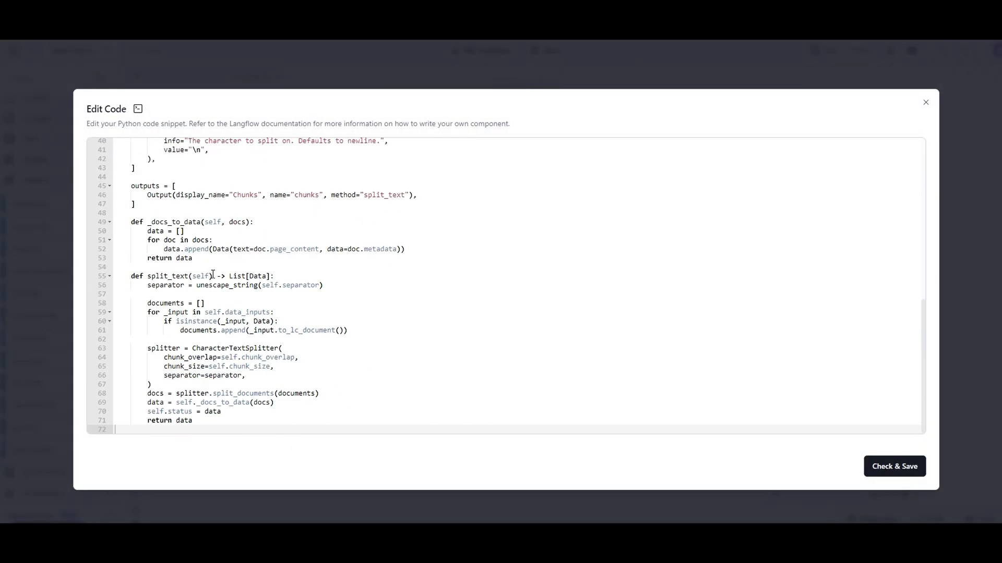
{"action": "left_click", "coordinate": [926, 103]}
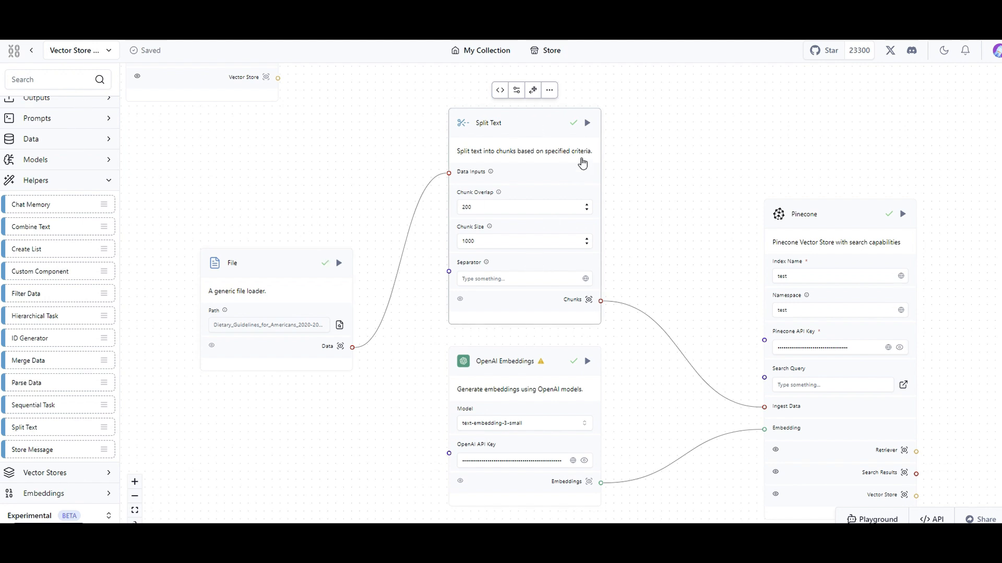
Review the advanced field settings of the Split Text and File components without changing them.
{"action": "left_click", "coordinate": [516, 91]}
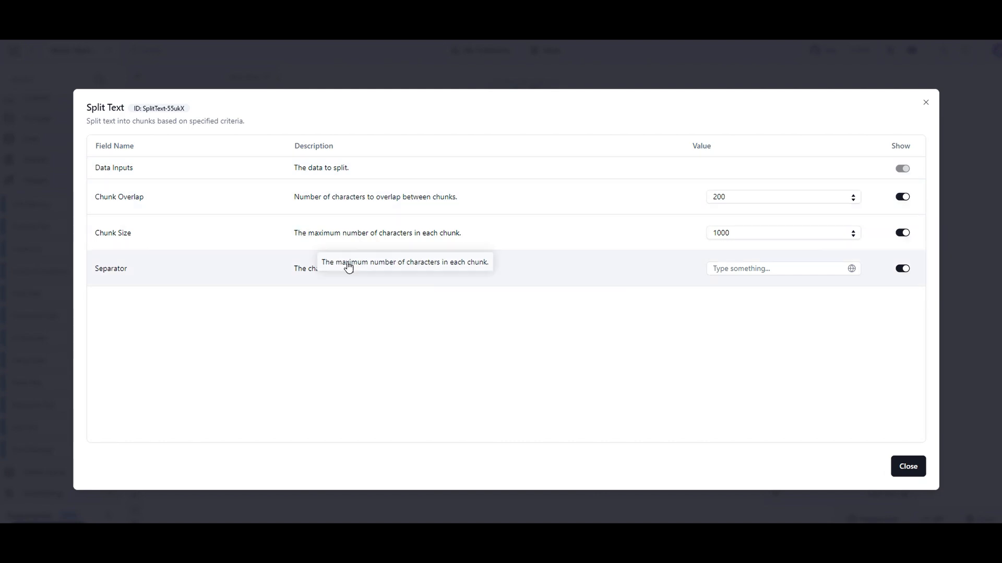
{"action": "left_click", "coordinate": [928, 105]}
{"action": "left_click", "coordinate": [288, 262]}
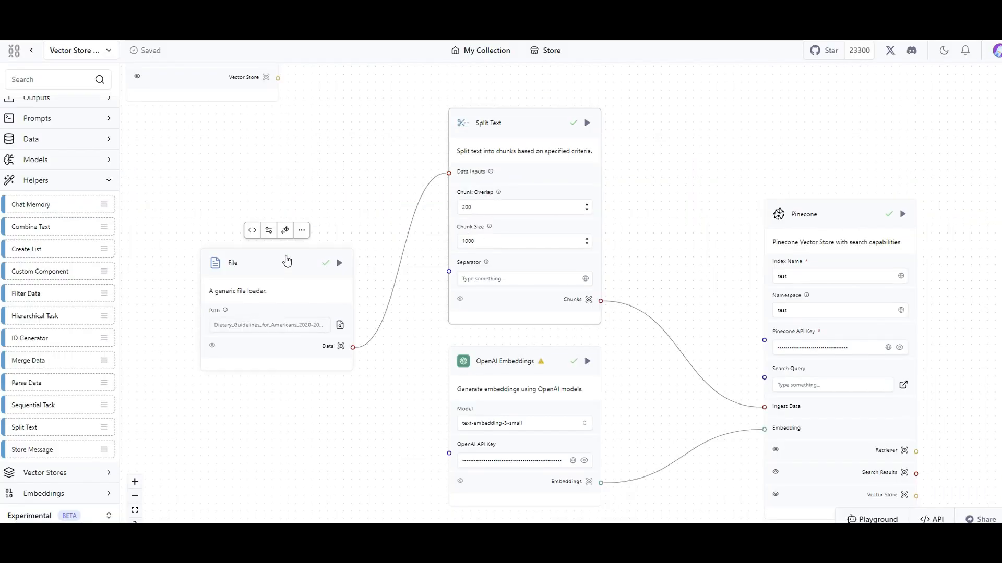
{"action": "left_click", "coordinate": [268, 230]}
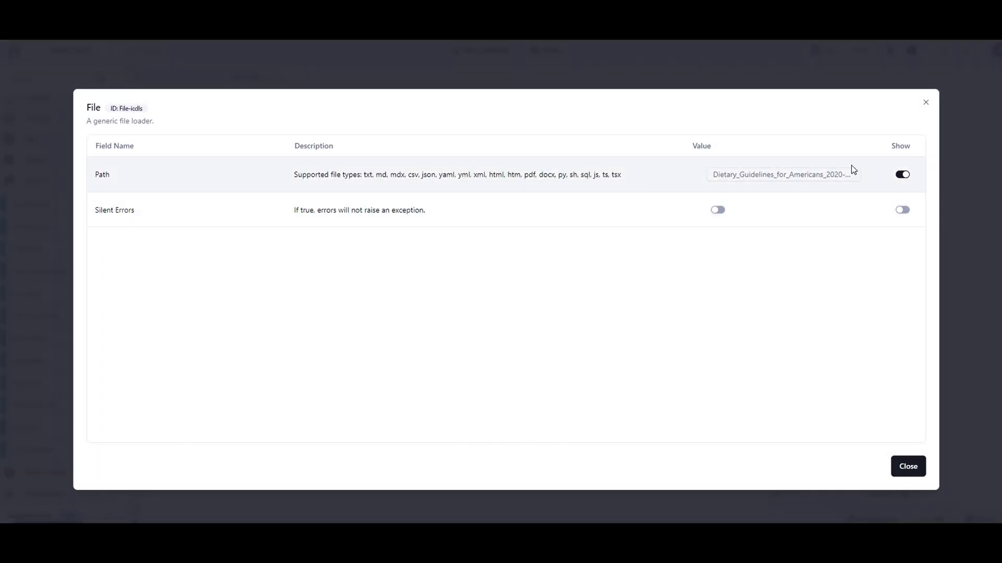
{"action": "left_click", "coordinate": [926, 103]}
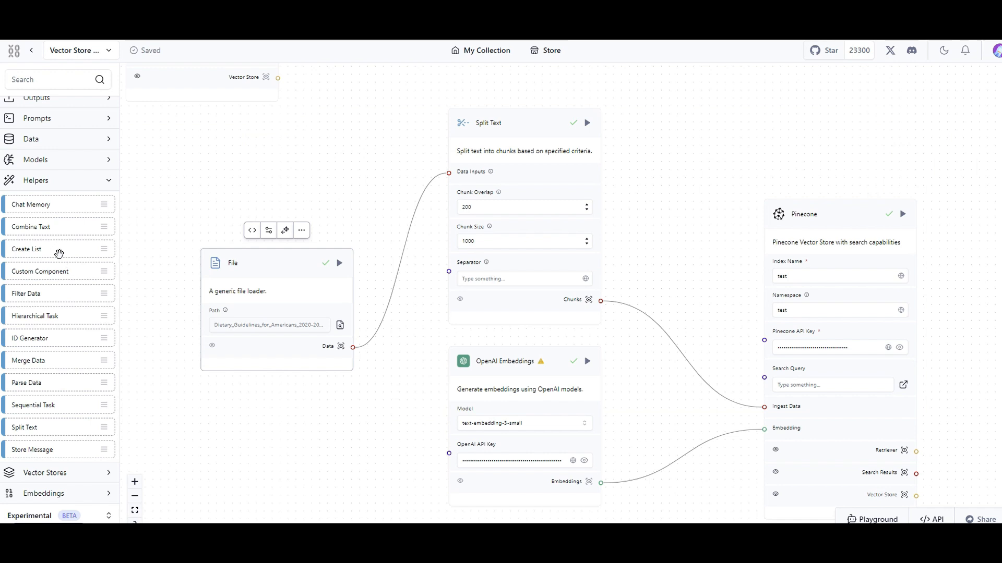
Collapse the Helpers category and review the embedding components offered in the Embeddings category, collapsing it again.
{"action": "left_click", "coordinate": [37, 186]}
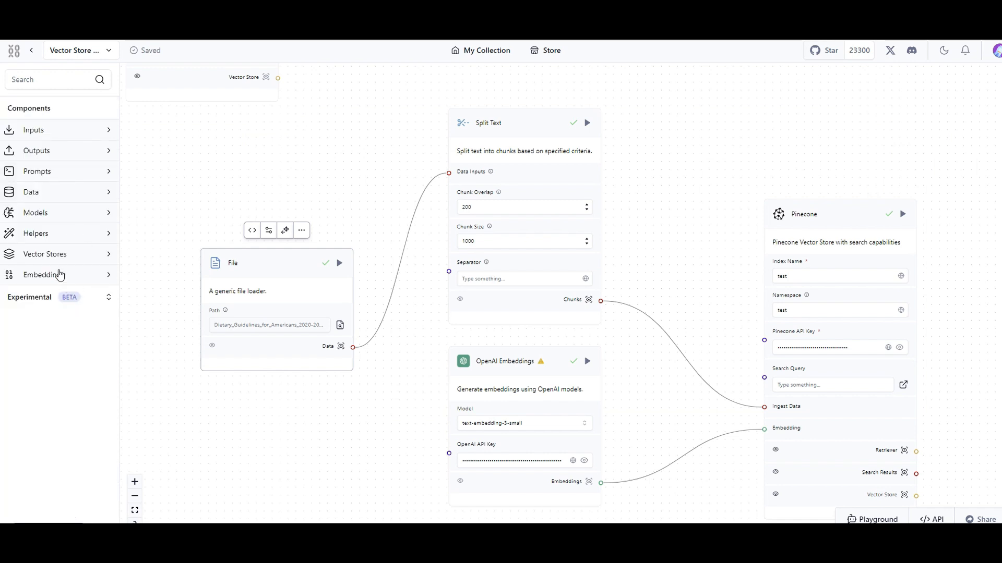
{"action": "left_click", "coordinate": [78, 275]}
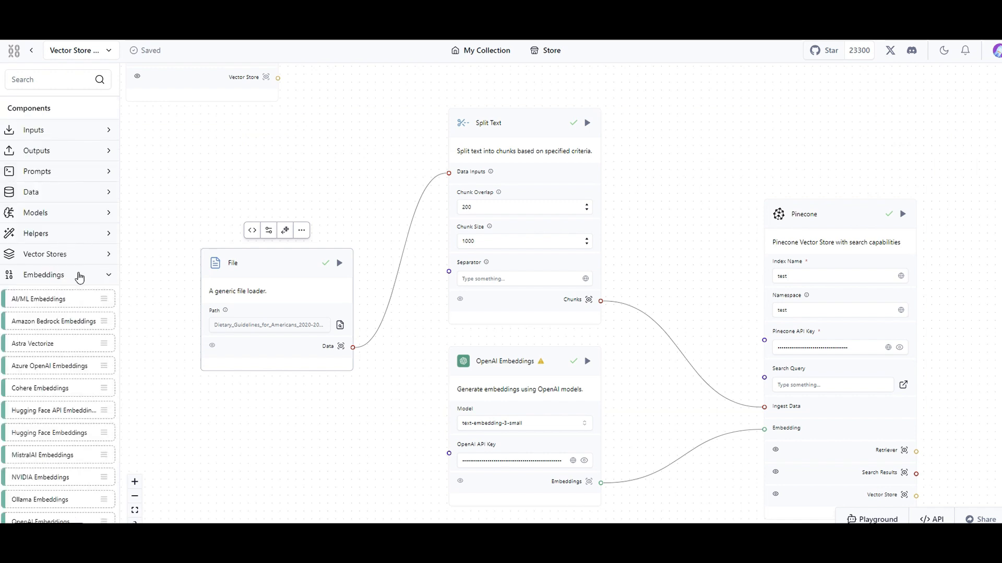
{"action": "scroll", "coordinate": [74, 373], "scroll_direction": "down", "scroll_amount": 2}
{"action": "scroll", "coordinate": [74, 329], "scroll_direction": "up", "scroll_amount": 2}
{"action": "left_click", "coordinate": [63, 278]}
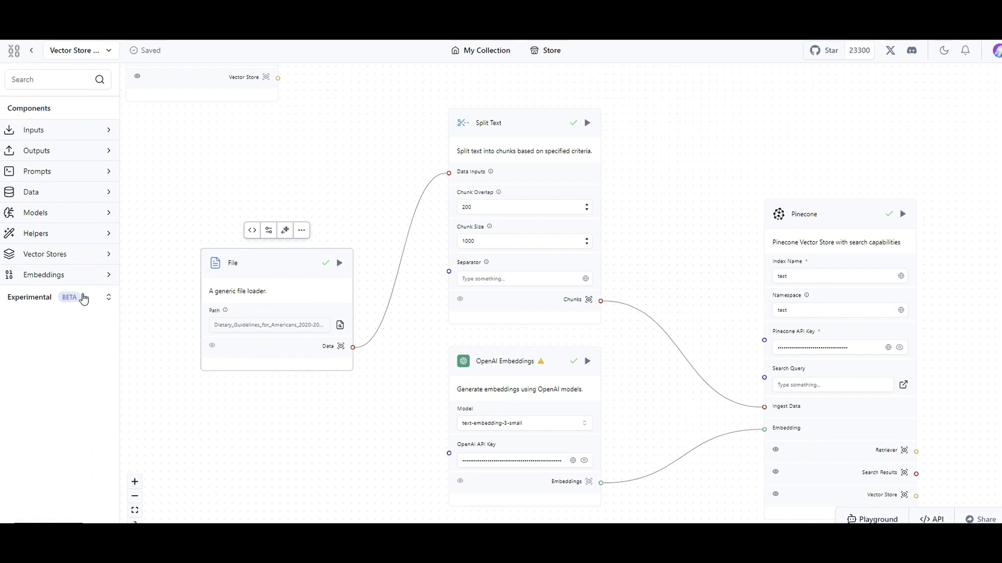
Expand the Experimental section and review the agent components in its Agents category.
{"action": "left_click", "coordinate": [50, 297]}
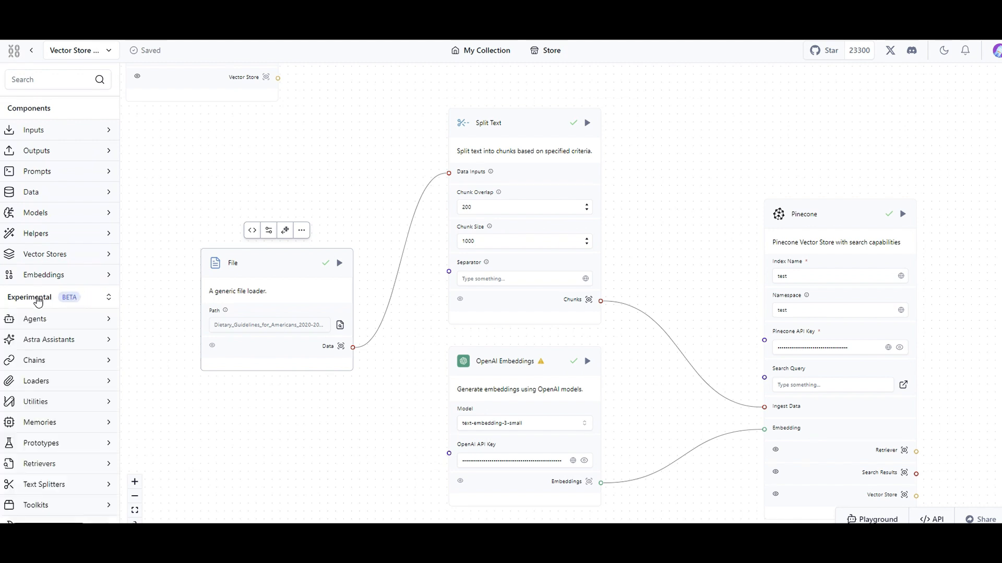
{"action": "scroll", "coordinate": [38, 304], "scroll_direction": "down", "scroll_amount": 1}
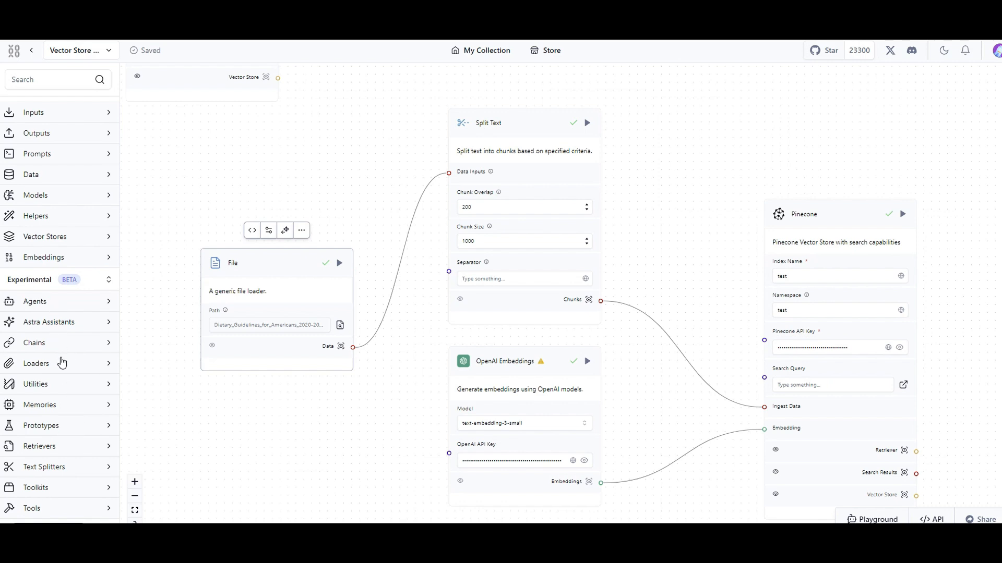
{"action": "left_click", "coordinate": [42, 310]}
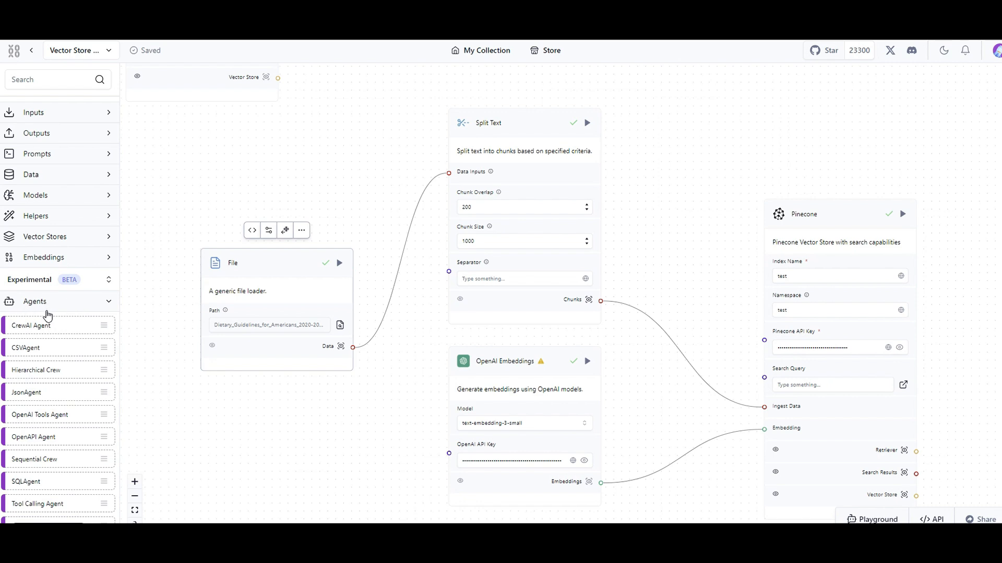
{"action": "scroll", "coordinate": [48, 316], "scroll_direction": "down", "scroll_amount": 1}
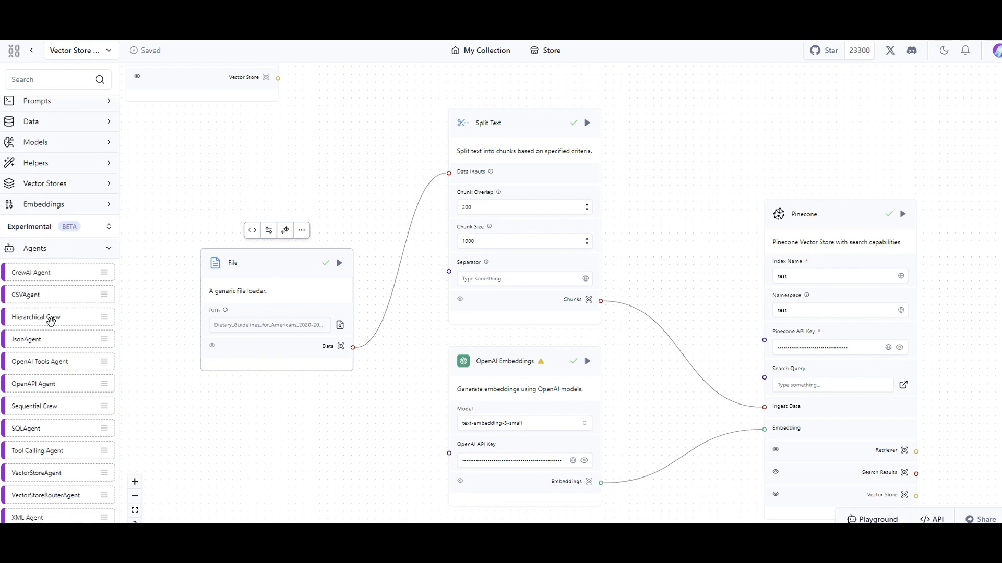
{"action": "scroll", "coordinate": [52, 331], "scroll_direction": "down", "scroll_amount": 2}
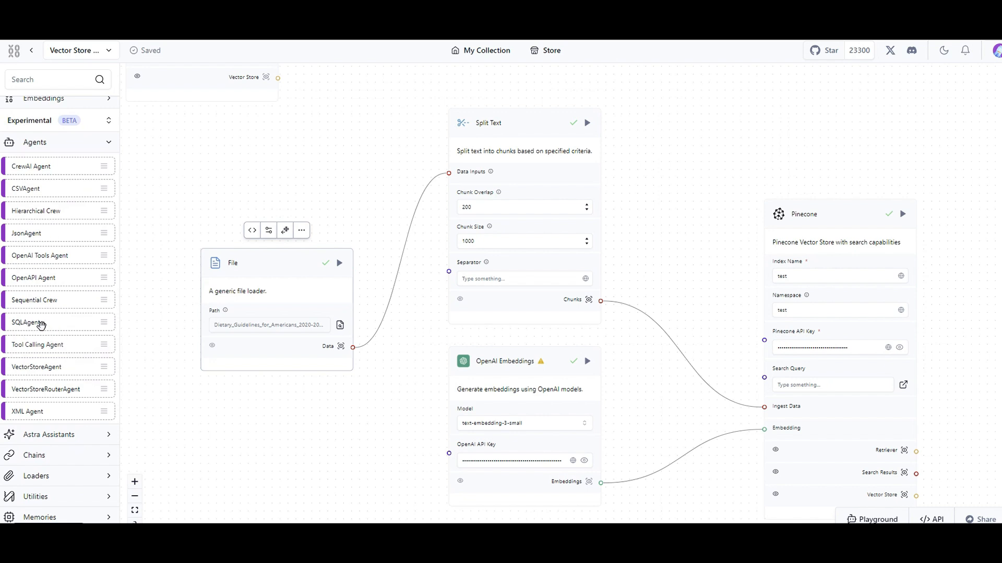
{"action": "scroll", "coordinate": [52, 334], "scroll_direction": "down", "scroll_amount": 2}
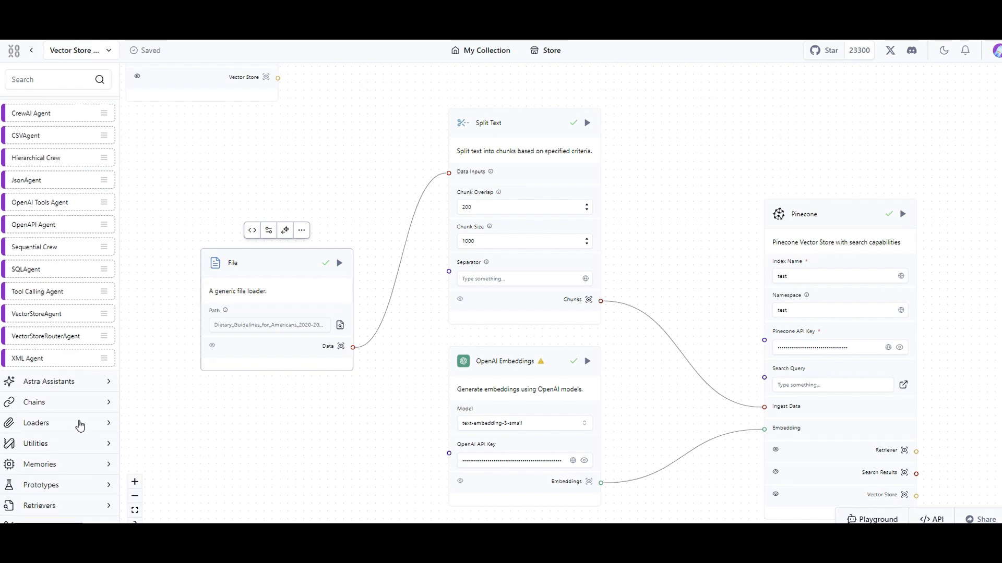
Expand the experimental Astra Assistants and Chains categories and review their components.
{"action": "left_click", "coordinate": [42, 333]}
{"action": "scroll", "coordinate": [43, 338], "scroll_direction": "down", "scroll_amount": 3}
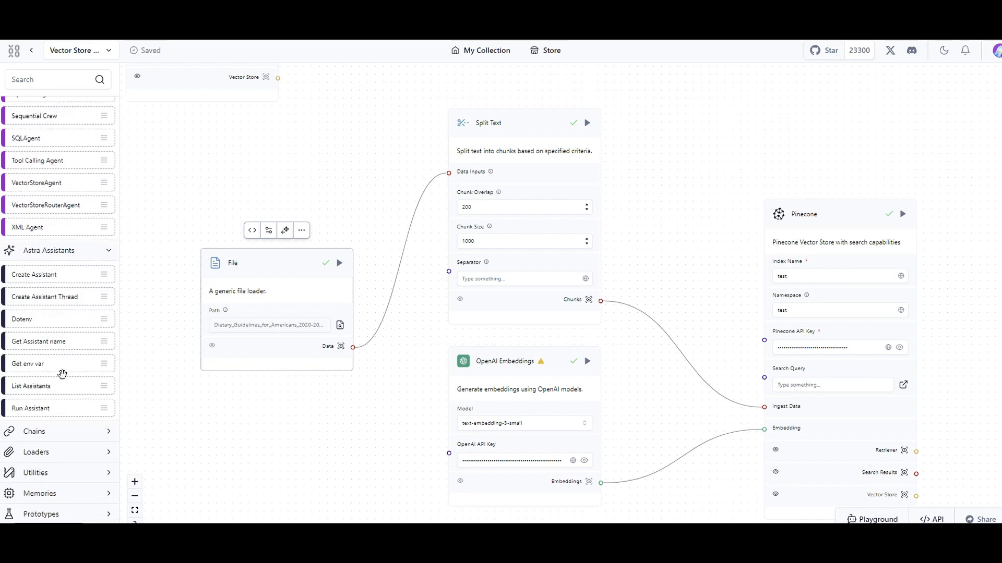
{"action": "left_click", "coordinate": [30, 353]}
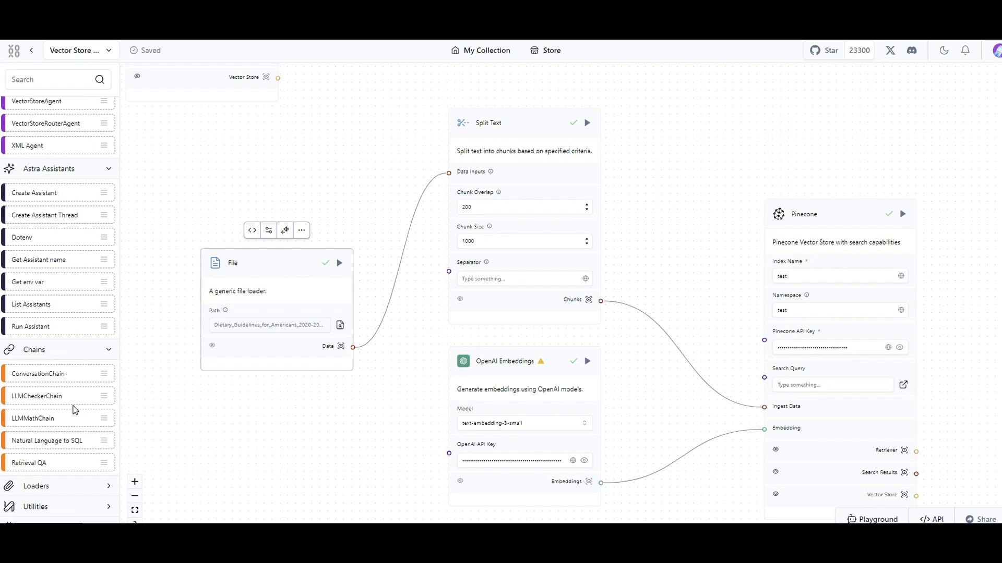
{"action": "scroll", "coordinate": [64, 365], "scroll_direction": "down", "scroll_amount": 1}
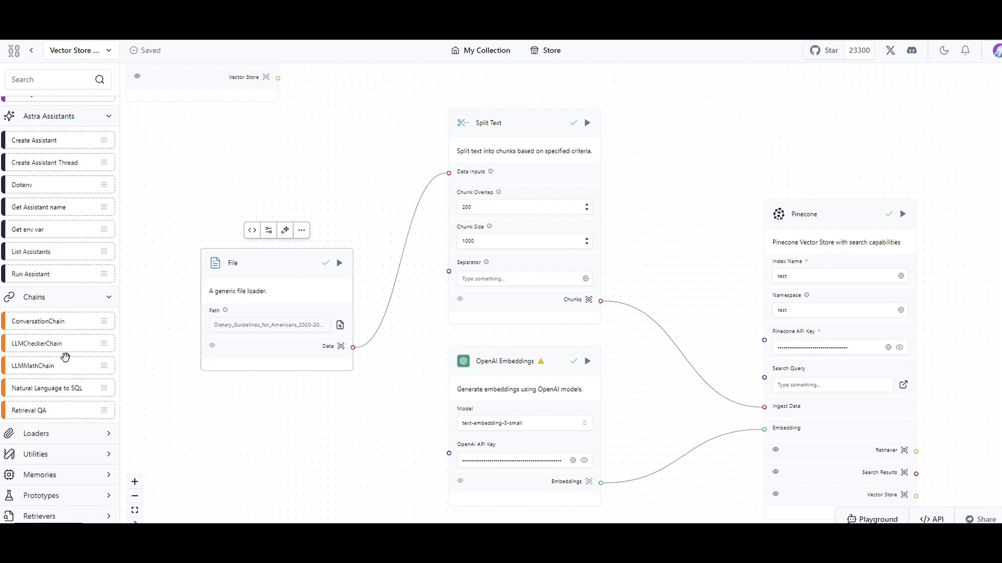
{"action": "scroll", "coordinate": [50, 359], "scroll_direction": "down", "scroll_amount": 1}
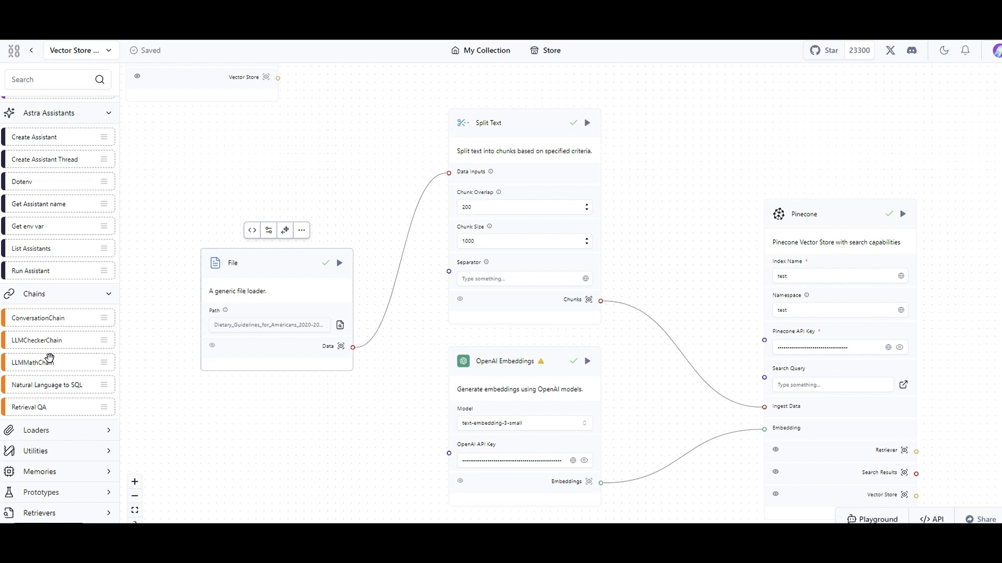
Expand the experimental Loaders and Utilities categories and review their components.
{"action": "scroll", "coordinate": [50, 358], "scroll_direction": "down", "scroll_amount": 1}
{"action": "left_click", "coordinate": [58, 365]}
{"action": "scroll", "coordinate": [62, 394], "scroll_direction": "down", "scroll_amount": 1}
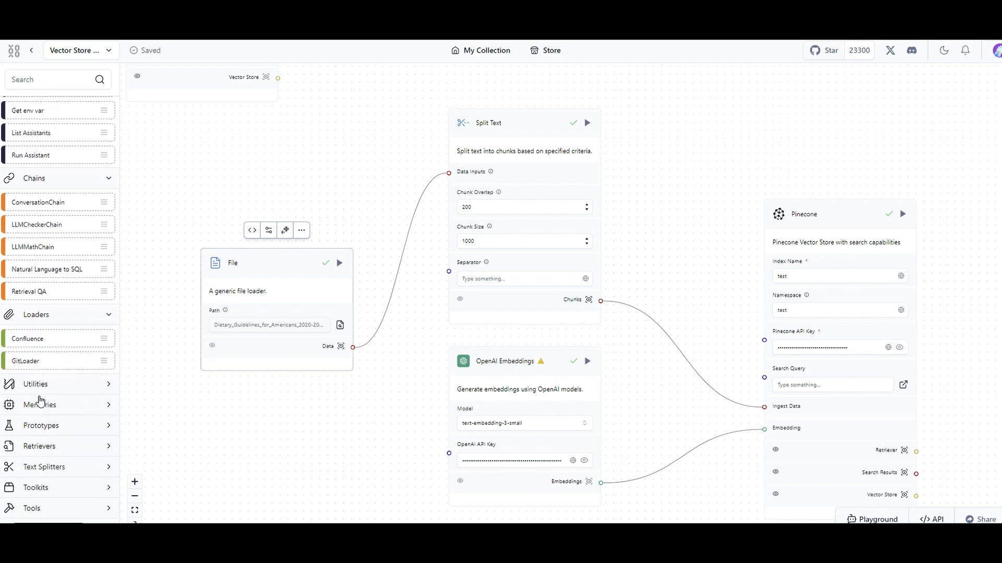
{"action": "left_click", "coordinate": [38, 390]}
{"action": "scroll", "coordinate": [76, 420], "scroll_direction": "down", "scroll_amount": 2}
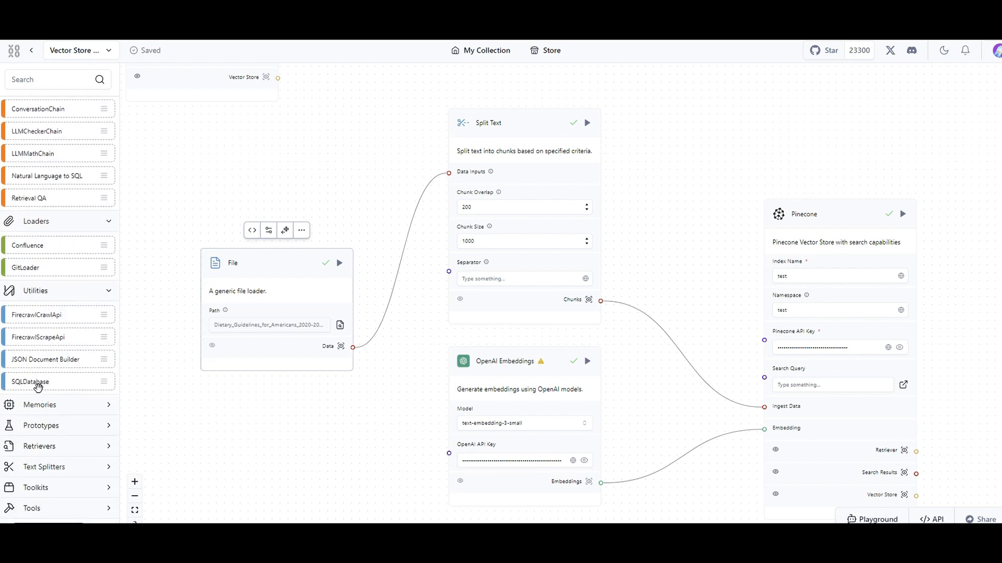
Expand the experimental Memories and Prototypes categories and review their components.
{"action": "left_click", "coordinate": [67, 410]}
{"action": "scroll", "coordinate": [78, 422], "scroll_direction": "down", "scroll_amount": 1}
{"action": "left_click", "coordinate": [70, 428]}
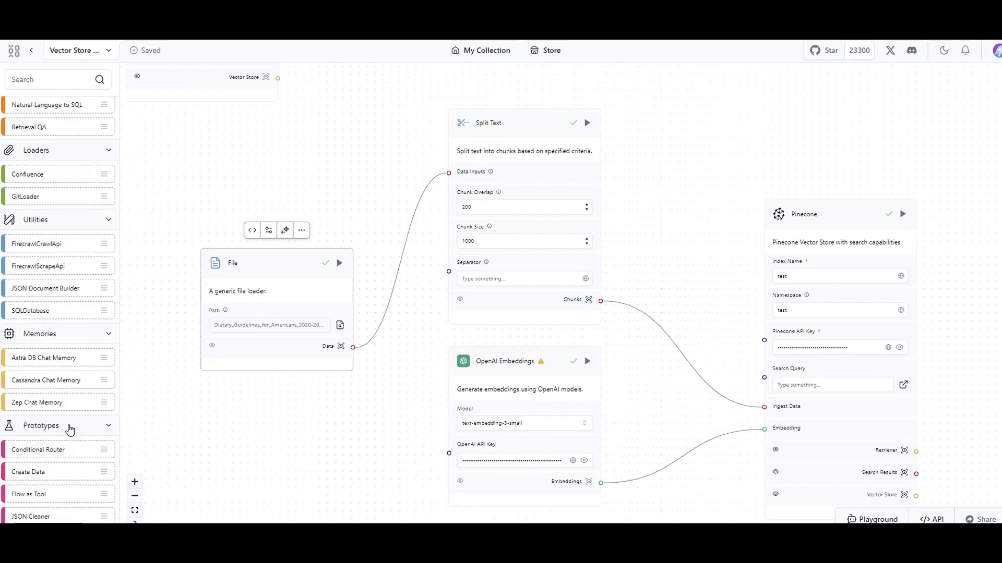
{"action": "scroll", "coordinate": [82, 437], "scroll_direction": "down", "scroll_amount": 2}
{"action": "scroll", "coordinate": [81, 437], "scroll_direction": "down", "scroll_amount": 4}
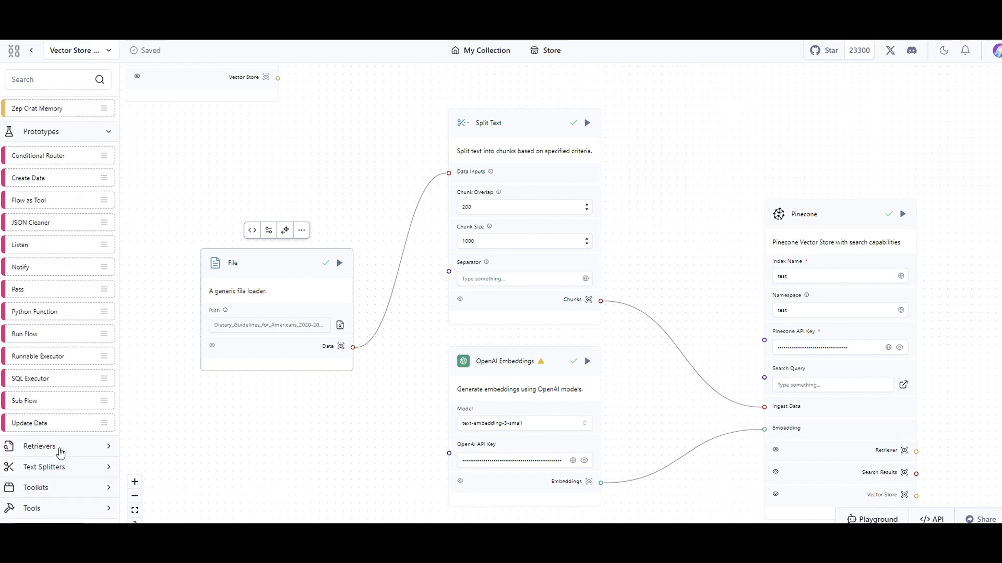
Expand the experimental Retrievers, Toolkits and Tools categories and review their components.
{"action": "left_click", "coordinate": [60, 449]}
{"action": "scroll", "coordinate": [60, 452], "scroll_direction": "down", "scroll_amount": 2}
{"action": "scroll", "coordinate": [60, 452], "scroll_direction": "down", "scroll_amount": 2}
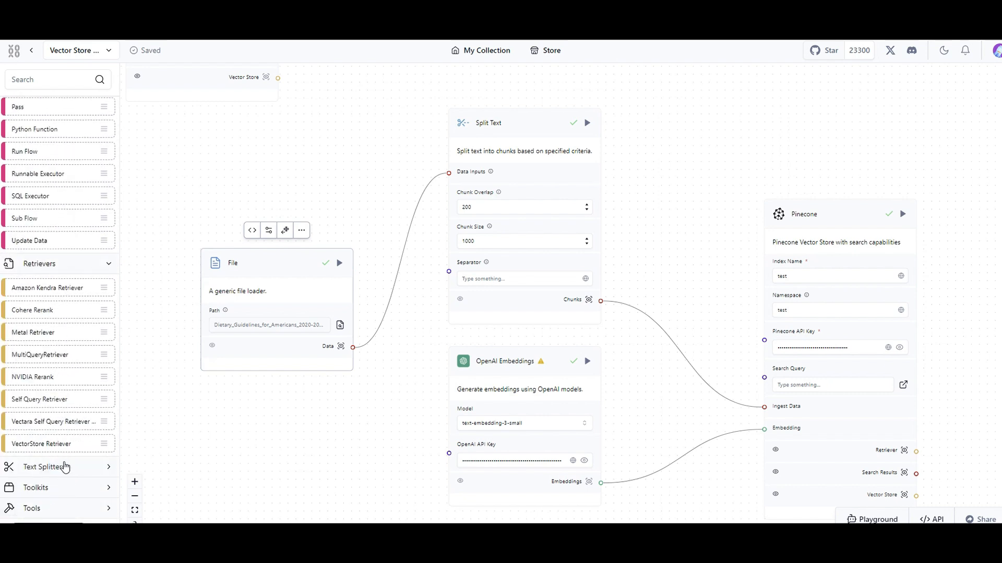
{"action": "left_click", "coordinate": [59, 491]}
{"action": "scroll", "coordinate": [61, 488], "scroll_direction": "down", "scroll_amount": 1}
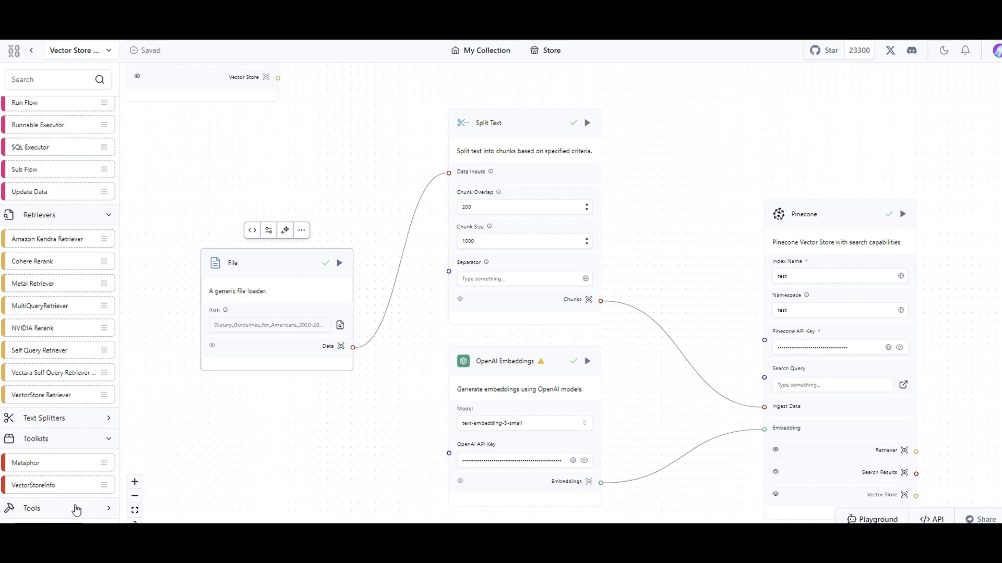
{"action": "left_click", "coordinate": [90, 515]}
{"action": "scroll", "coordinate": [81, 479], "scroll_direction": "down", "scroll_amount": 5}
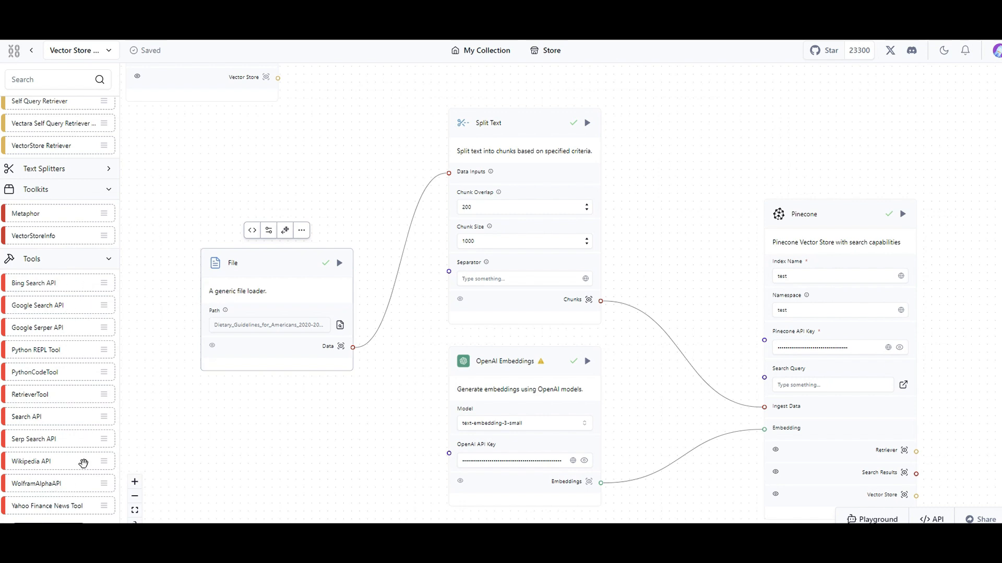
Collapse the experimental Tools, Memories, Utilities, Loaders and Chains categories.
{"action": "left_click", "coordinate": [84, 259]}
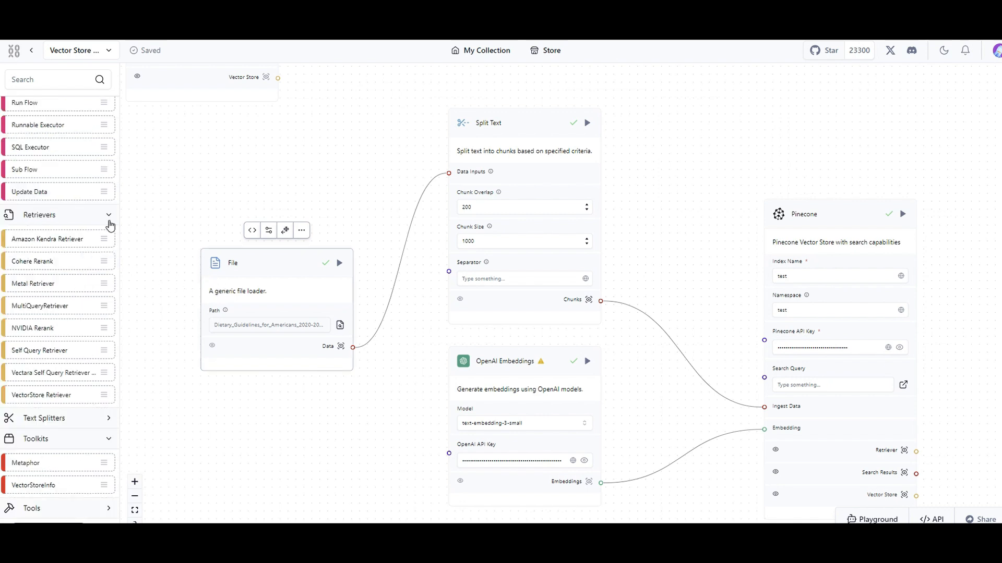
{"action": "scroll", "coordinate": [94, 208], "scroll_direction": "up", "scroll_amount": 10}
{"action": "left_click", "coordinate": [79, 305]}
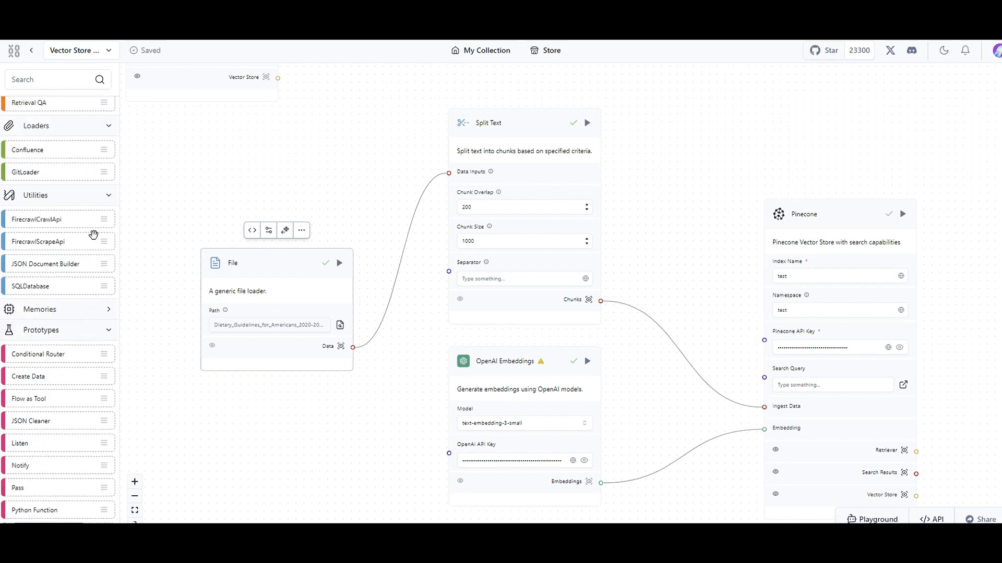
{"action": "left_click", "coordinate": [86, 203]}
{"action": "scroll", "coordinate": [84, 212], "scroll_direction": "up", "scroll_amount": 3}
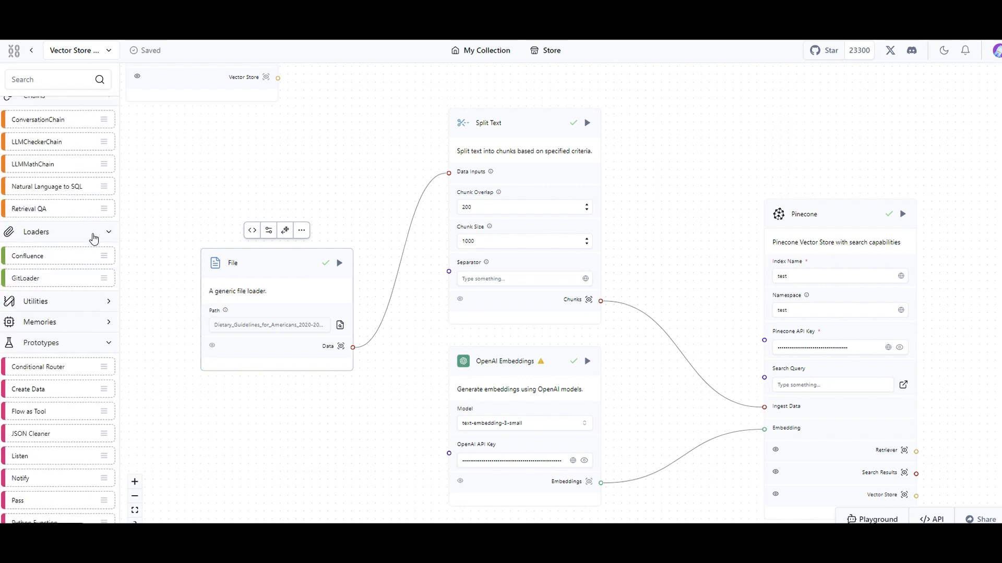
{"action": "left_click", "coordinate": [89, 231]}
{"action": "scroll", "coordinate": [92, 232], "scroll_direction": "up", "scroll_amount": 3}
{"action": "left_click", "coordinate": [97, 255]}
{"action": "scroll", "coordinate": [98, 254], "scroll_direction": "up", "scroll_amount": 3}
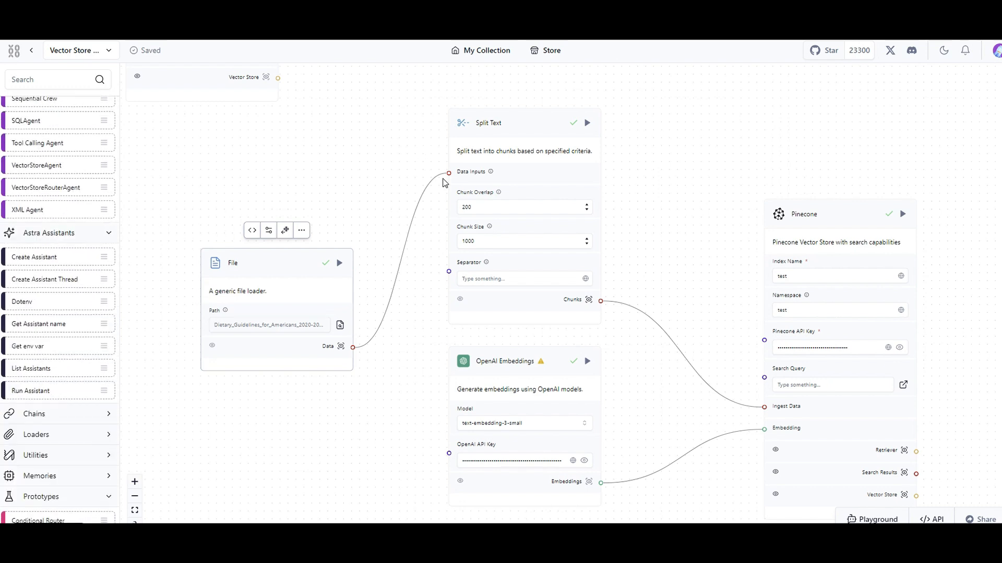
Collapse the Astra Assistants, Prototypes and Agents categories and close the whole Experimental section.
{"action": "scroll", "coordinate": [368, 140], "scroll_direction": "down", "scroll_amount": 2}
{"action": "left_click_drag", "start_coordinate": [369, 141], "coordinate": [405, 311]}
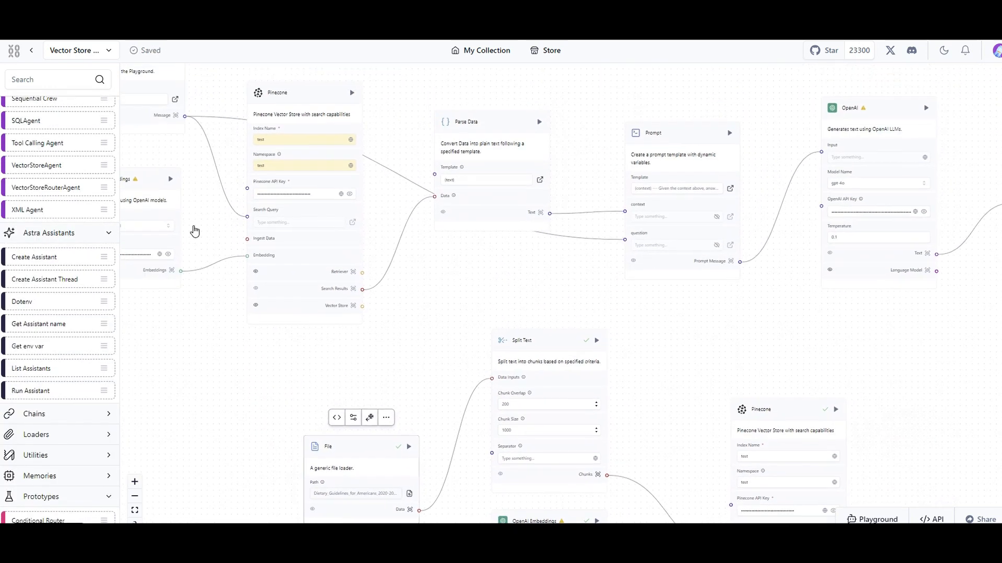
{"action": "left_click", "coordinate": [78, 232]}
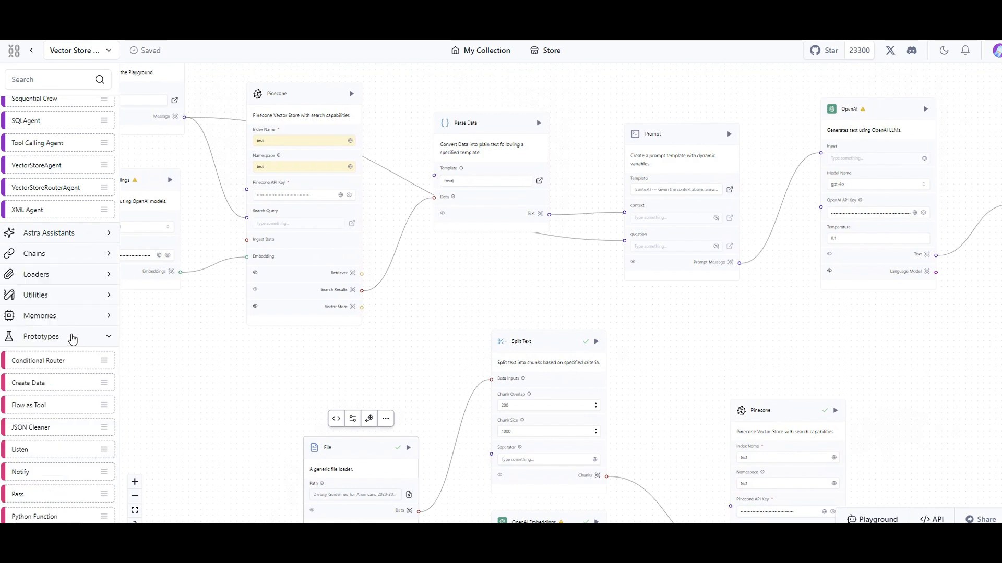
{"action": "left_click", "coordinate": [70, 336]}
{"action": "scroll", "coordinate": [78, 252], "scroll_direction": "up", "scroll_amount": 5}
{"action": "scroll", "coordinate": [86, 234], "scroll_direction": "up", "scroll_amount": 1}
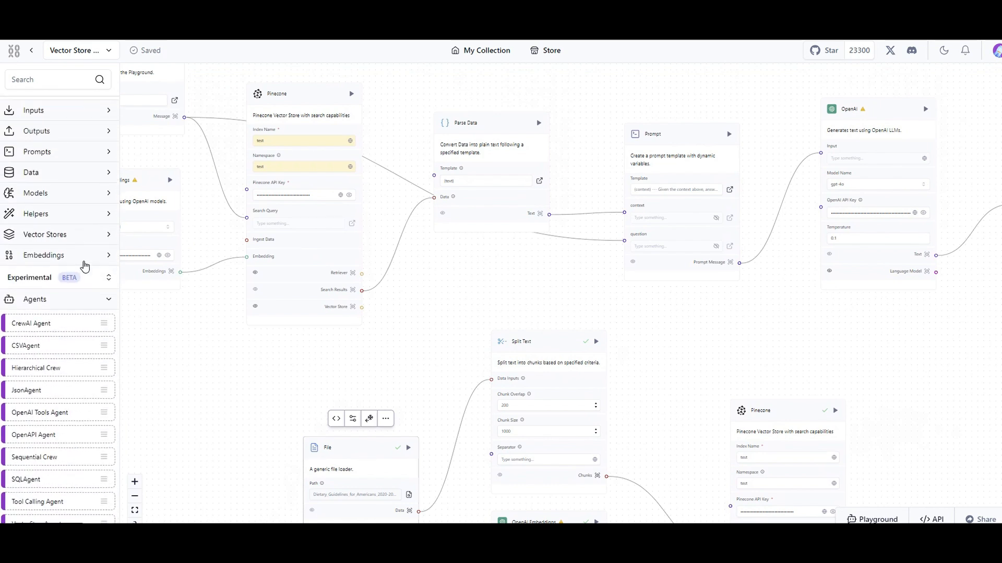
{"action": "left_click", "coordinate": [64, 300]}
{"action": "left_click", "coordinate": [99, 286]}
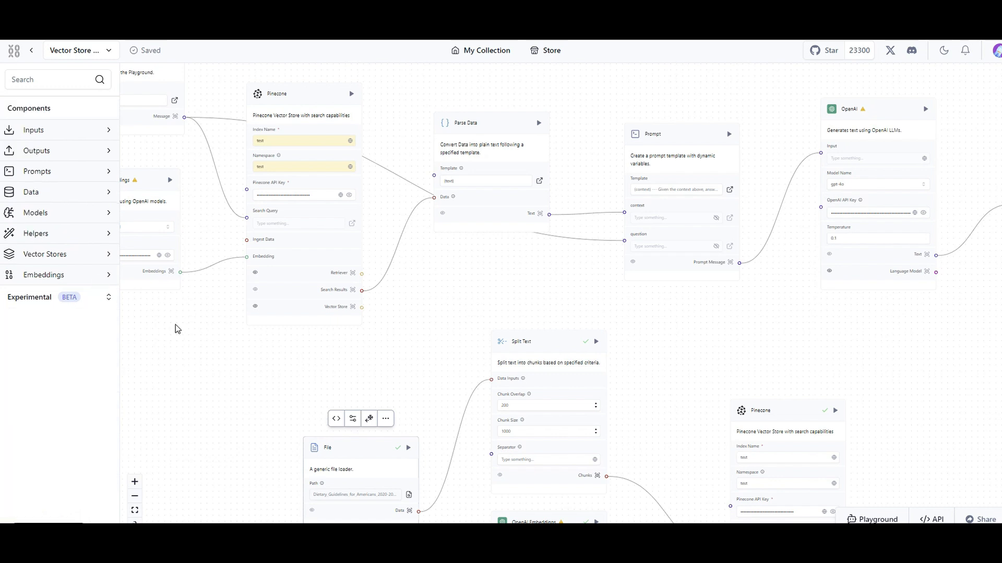
Enter "hi" as the text of the Chat Input component.
{"action": "left_click_drag", "start_coordinate": [242, 385], "coordinate": [289, 423]}
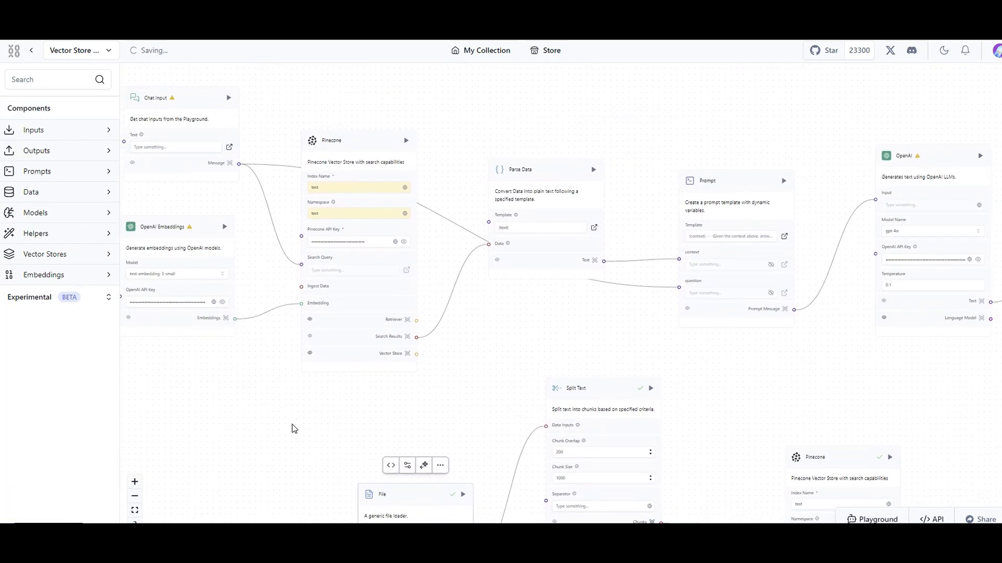
{"action": "scroll", "coordinate": [291, 401], "scroll_direction": "up", "scroll_amount": 5}
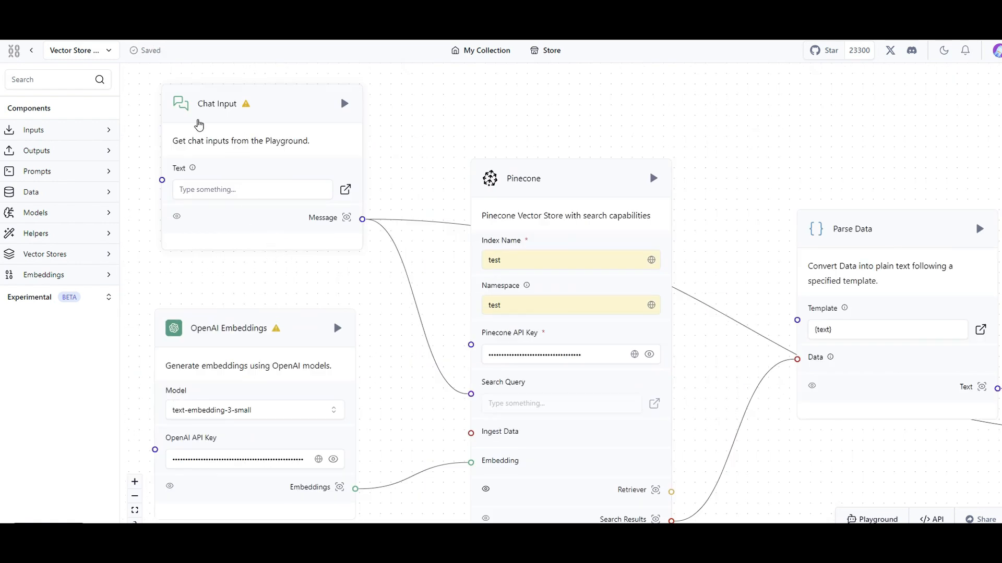
{"action": "left_click", "coordinate": [209, 193]}
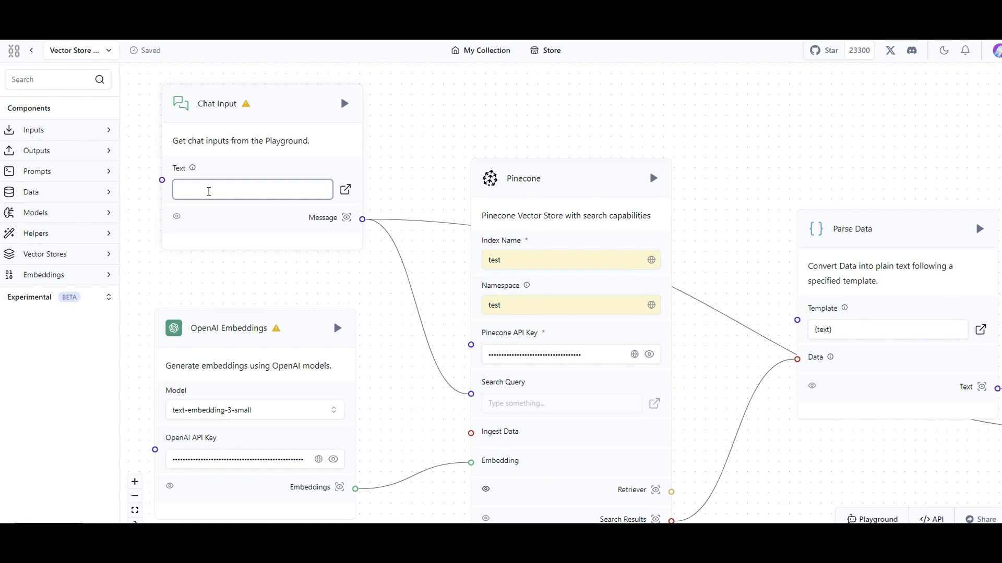
{"action": "type", "text": "hi"}
{"action": "left_click", "coordinate": [216, 273]}
Examine the OpenAI Embeddings, Pinecone, Parse Data and Prompt components along the retrieval flow.
{"action": "scroll", "coordinate": [214, 188], "scroll_direction": "down", "scroll_amount": 1}
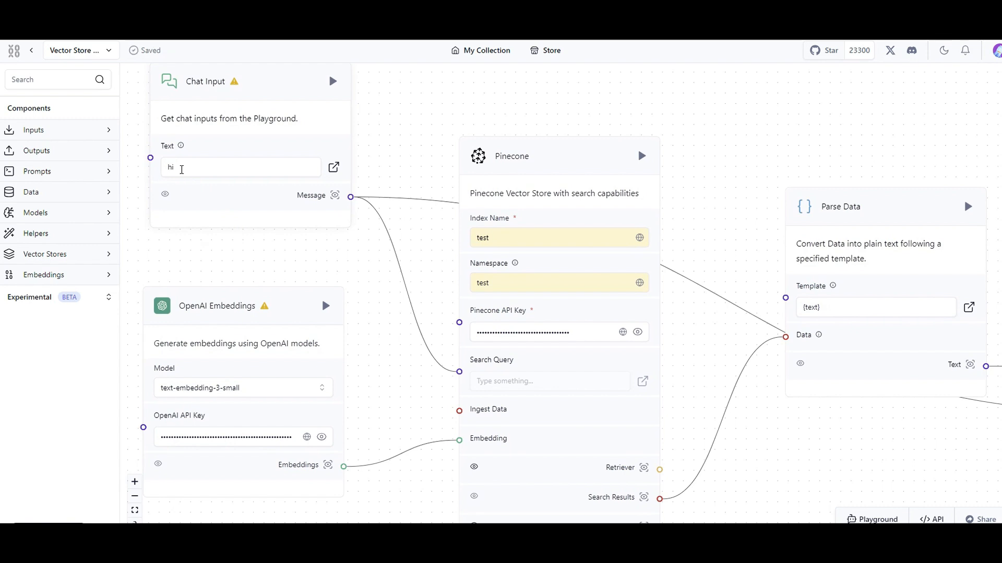
{"action": "scroll", "coordinate": [276, 243], "scroll_direction": "down", "scroll_amount": 2}
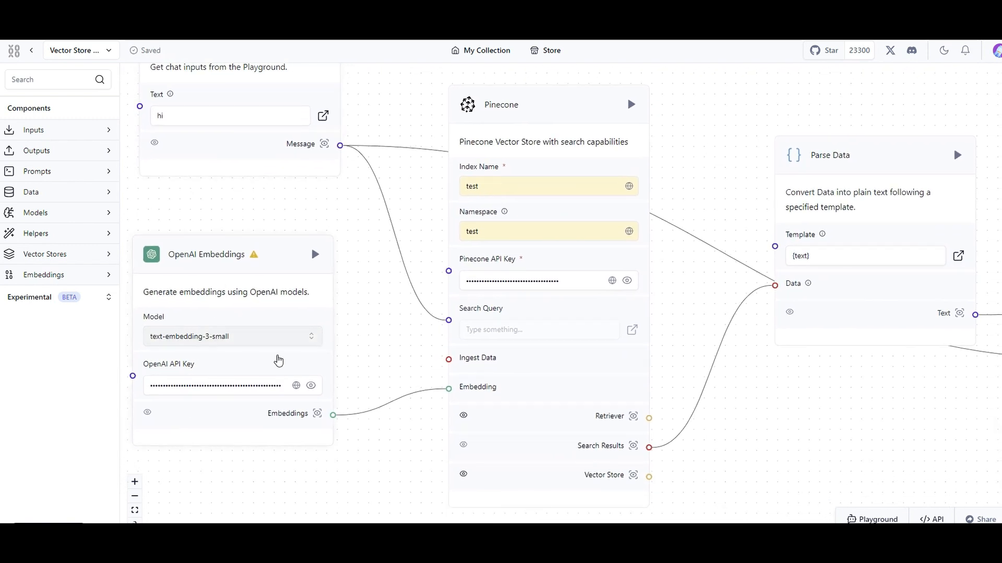
{"action": "left_click_drag", "start_coordinate": [376, 345], "coordinate": [292, 351]}
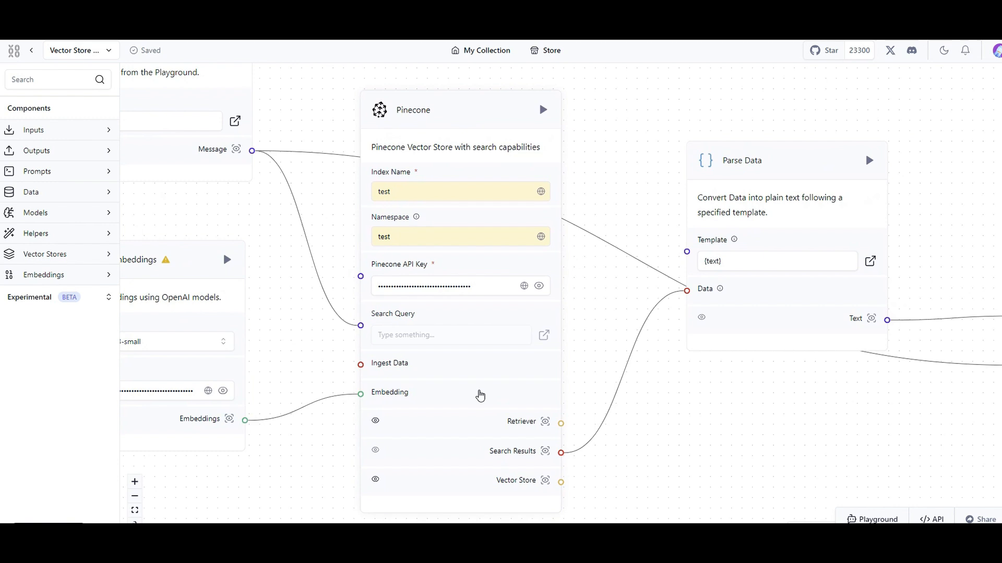
{"action": "left_click_drag", "start_coordinate": [655, 402], "coordinate": [420, 383]}
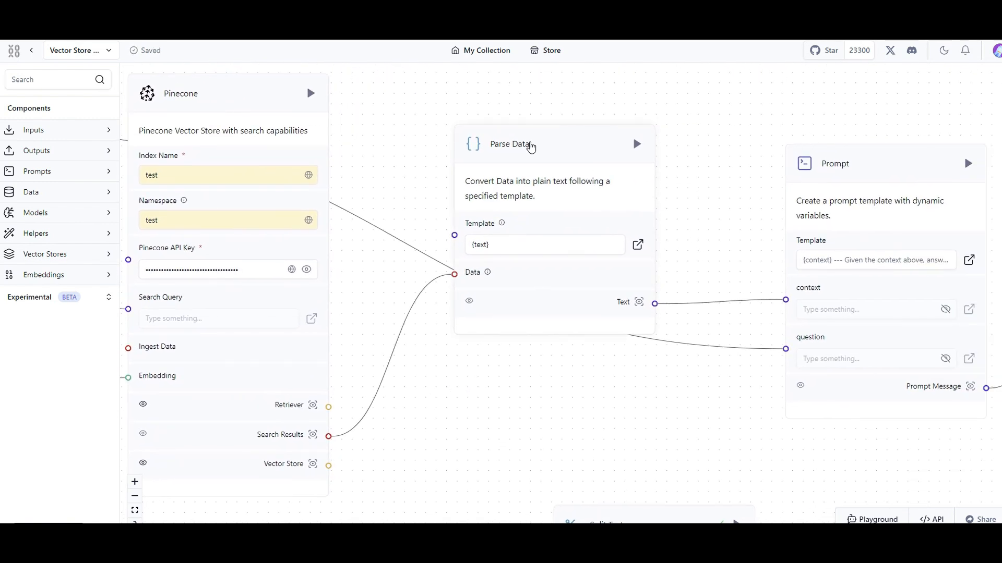
{"action": "left_click_drag", "start_coordinate": [635, 438], "coordinate": [223, 399]}
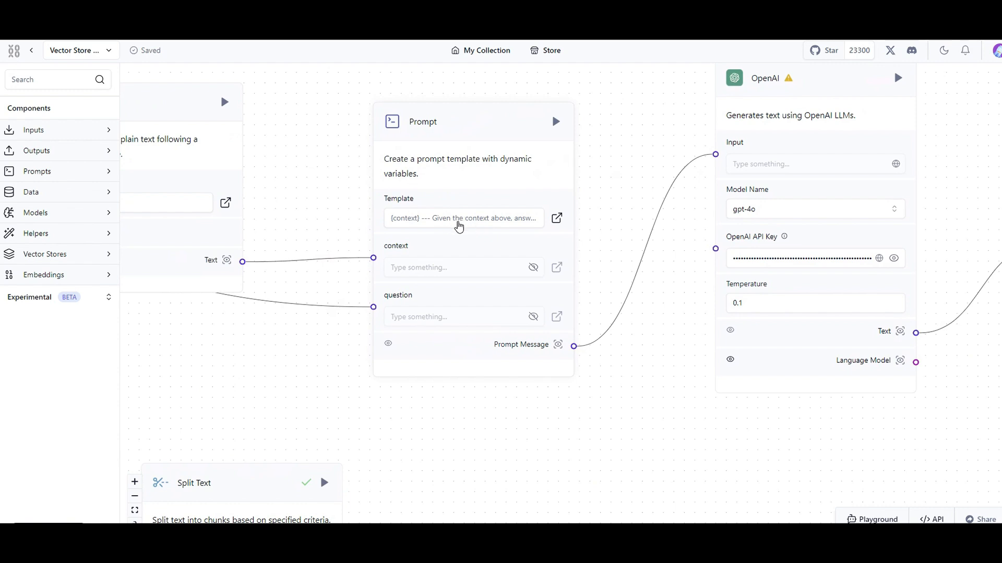
{"action": "left_click_drag", "start_coordinate": [269, 297], "coordinate": [419, 344]}
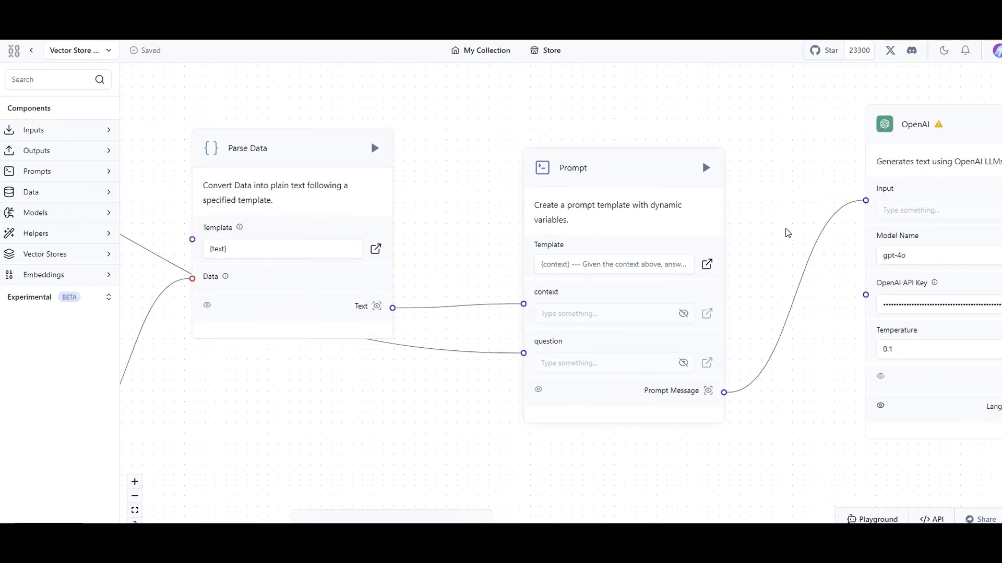
Read the Prompt component's template, close it without changes, and look over the OpenAI and Chat Output components.
{"action": "left_click", "coordinate": [660, 265]}
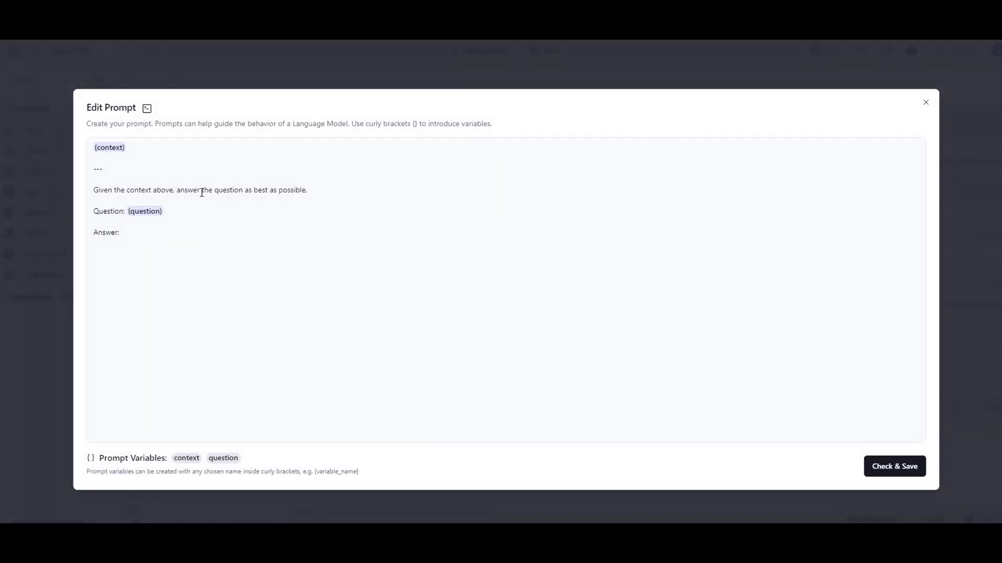
{"action": "left_click", "coordinate": [926, 103]}
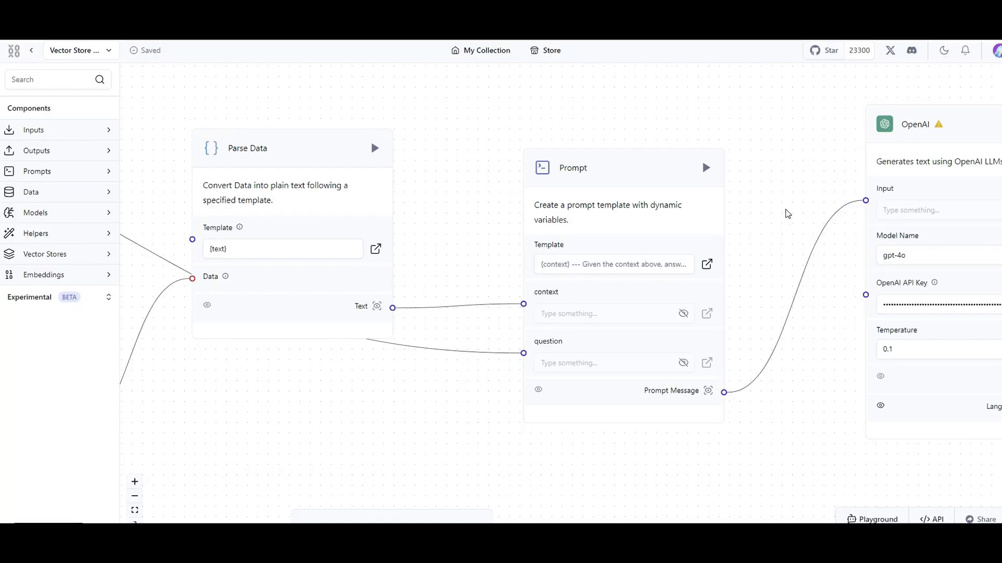
{"action": "scroll", "coordinate": [786, 211], "scroll_direction": "right", "scroll_amount": 10}
{"action": "left_click_drag", "start_coordinate": [785, 172], "coordinate": [707, 223]}
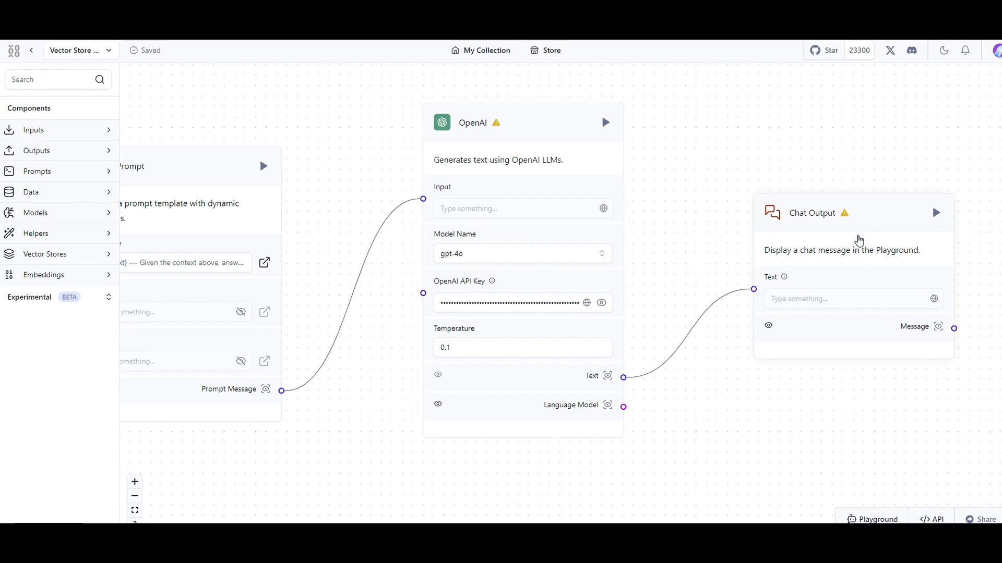
Run the flow from the Chat Output component and follow the build through each connected component.
{"action": "scroll", "coordinate": [840, 425], "scroll_direction": "down", "scroll_amount": 5}
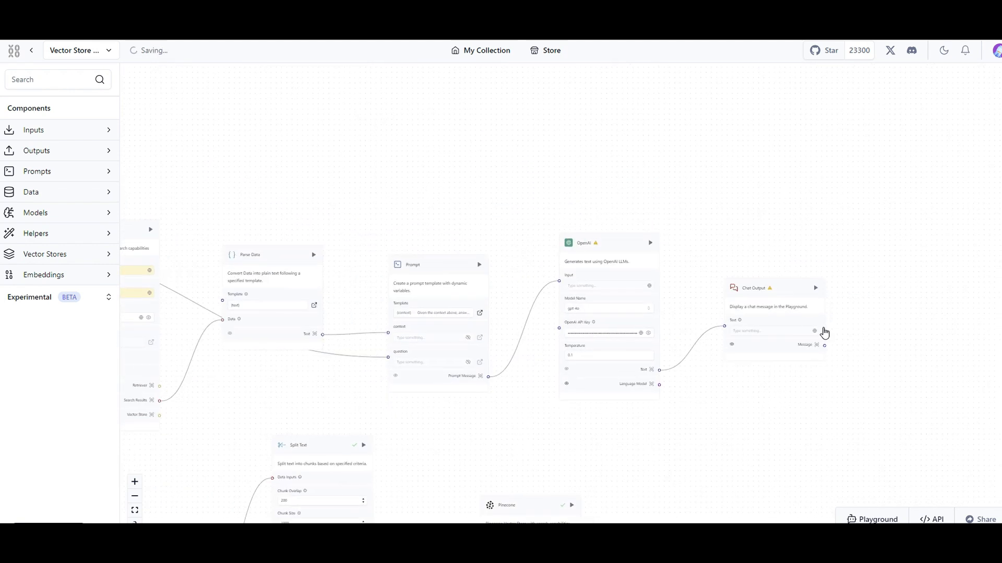
{"action": "left_click", "coordinate": [814, 292]}
{"action": "left_click_drag", "start_coordinate": [704, 420], "coordinate": [990, 382]}
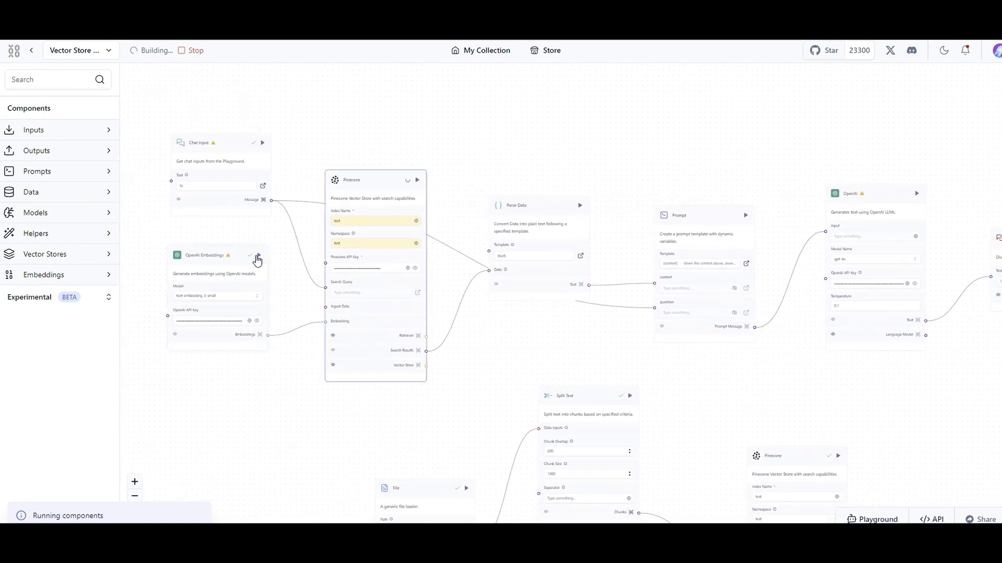
{"action": "scroll", "coordinate": [365, 200], "scroll_direction": "up", "scroll_amount": 3}
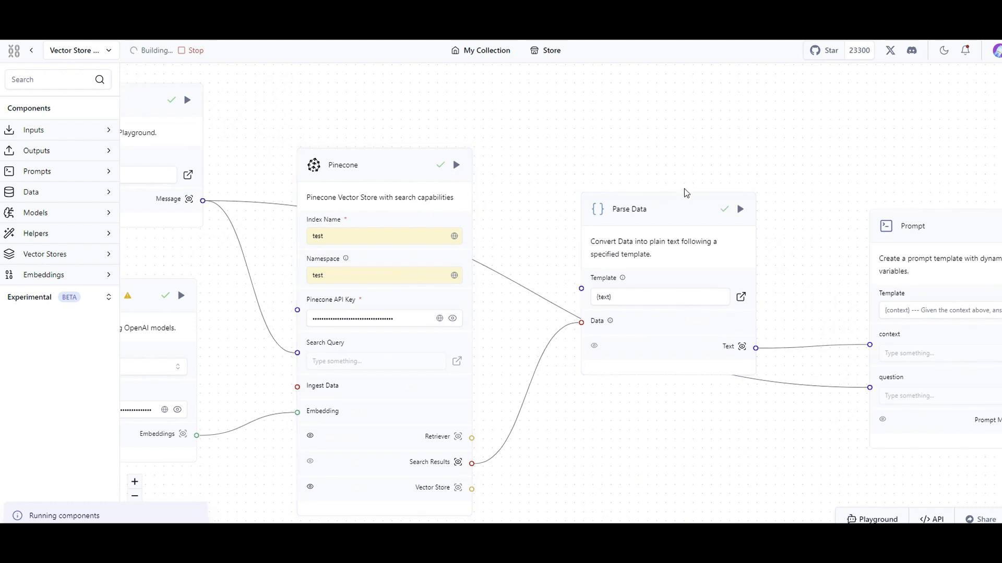
{"action": "left_click_drag", "start_coordinate": [684, 189], "coordinate": [421, 129]}
{"action": "left_click_drag", "start_coordinate": [824, 139], "coordinate": [447, 160]}
{"action": "left_click_drag", "start_coordinate": [747, 173], "coordinate": [455, 151]}
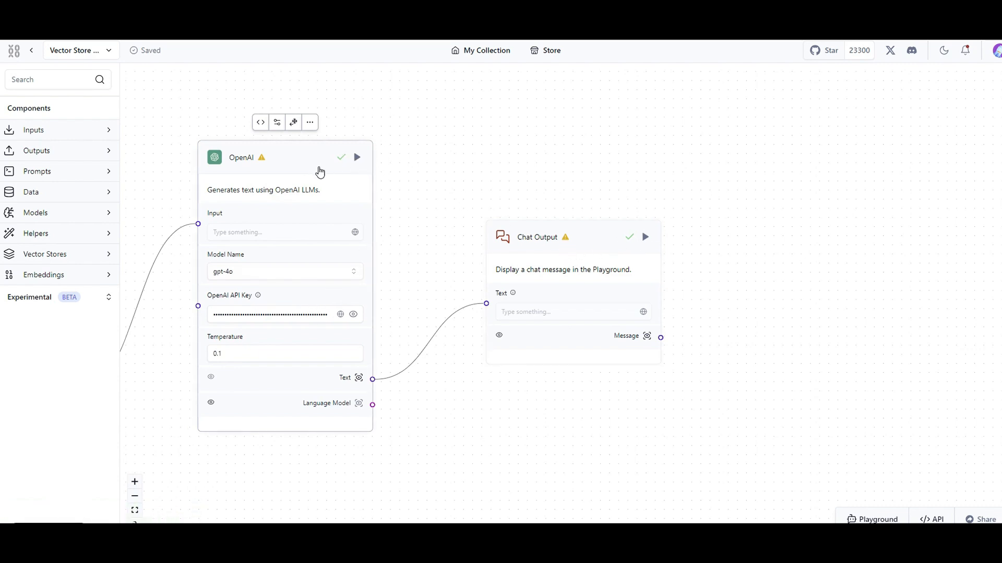
Inspect the Chat Output component's message, read the full response text, and close the output views.
{"action": "left_click", "coordinate": [648, 339]}
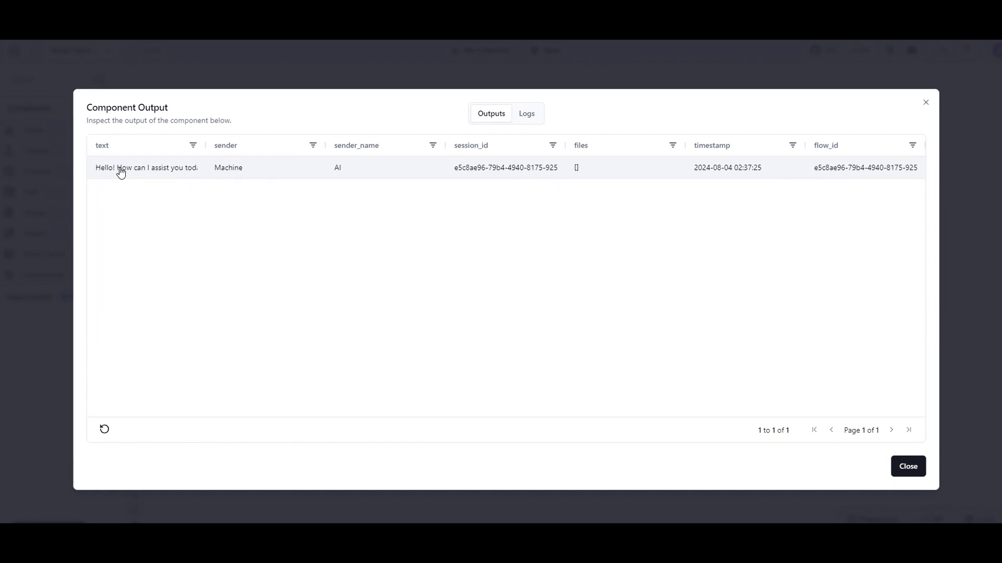
{"action": "left_click", "coordinate": [136, 178]}
{"action": "double_click", "coordinate": [143, 170]}
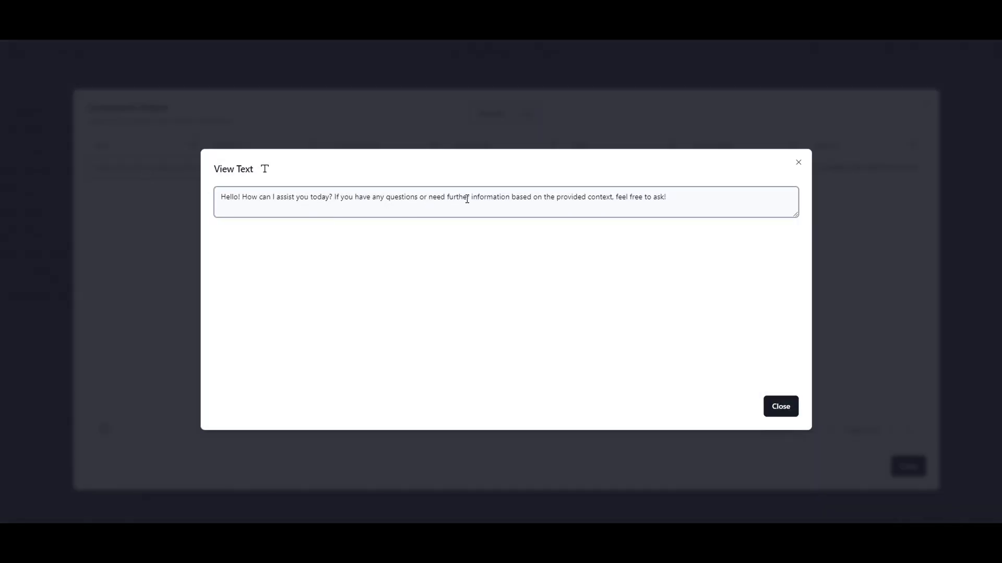
{"action": "left_click", "coordinate": [786, 409]}
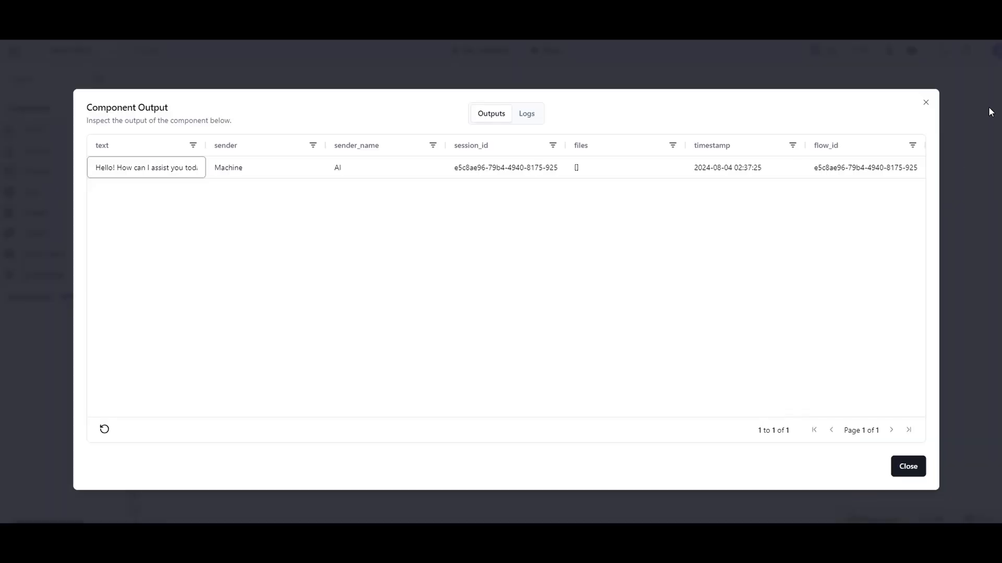
{"action": "left_click", "coordinate": [925, 104]}
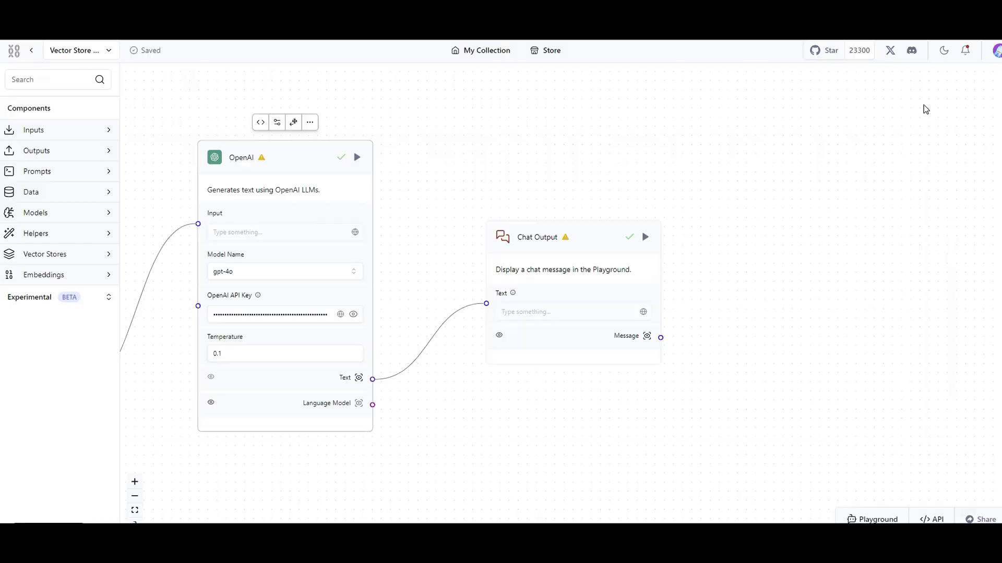
Open the flow's Playground chat and switch to the Dietary Guidelines for Americans PDF in Acrobat.
{"action": "left_click", "coordinate": [890, 520]}
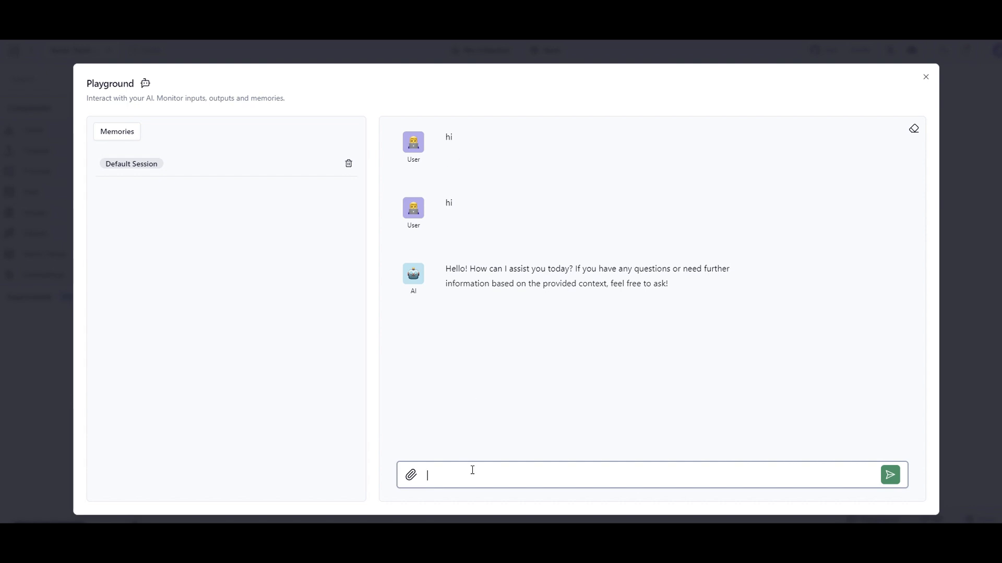
{"action": "mouse_move", "coordinate": [530, 550]}
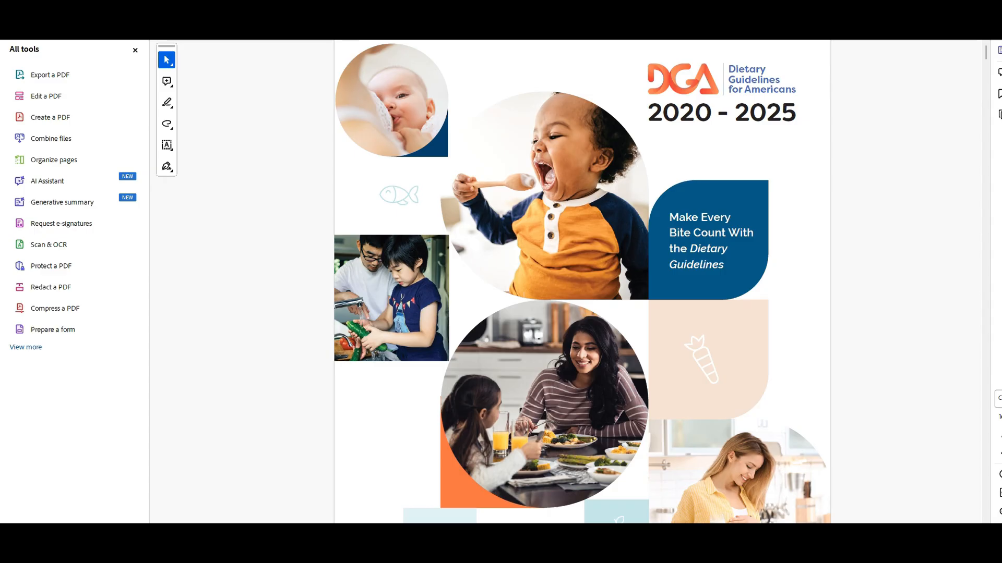
Look through the Dietary Guidelines PDF's opening pages, contents and list of tables, and highlight the Executive Summary heading.
{"action": "scroll", "coordinate": [486, 322], "scroll_direction": "down", "scroll_amount": 10}
{"action": "scroll", "coordinate": [486, 322], "scroll_direction": "down", "scroll_amount": 15}
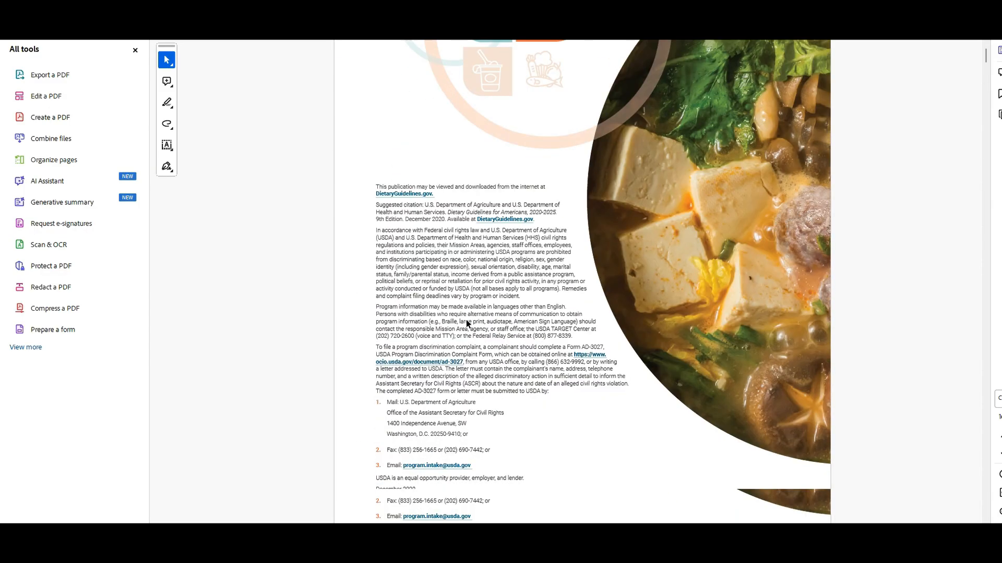
{"action": "scroll", "coordinate": [468, 328], "scroll_direction": "down", "scroll_amount": 15}
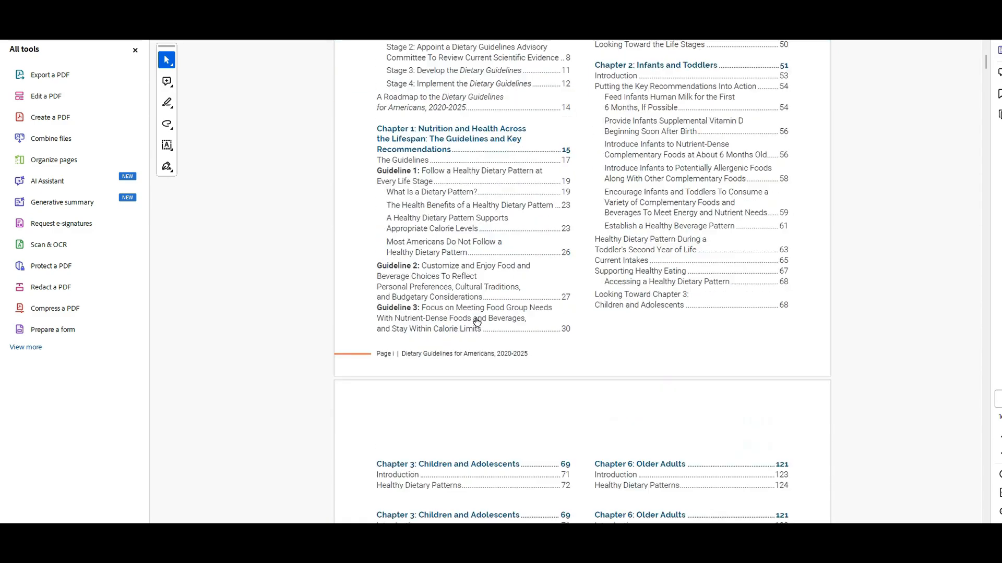
{"action": "scroll", "coordinate": [481, 325], "scroll_direction": "down", "scroll_amount": 4}
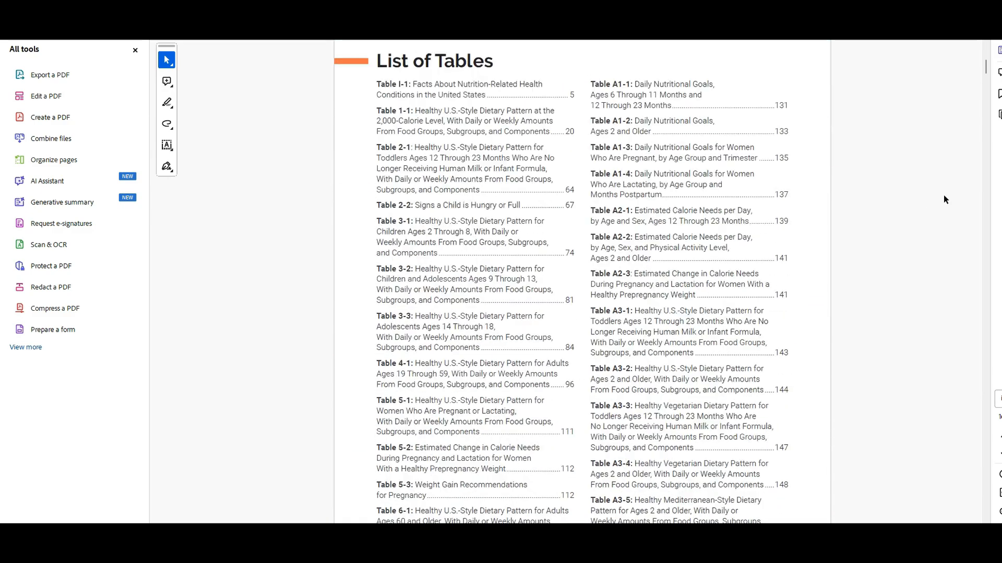
{"action": "left_click_drag", "start_coordinate": [986, 67], "coordinate": [986, 80]}
{"action": "scroll", "coordinate": [709, 185], "scroll_direction": "up", "scroll_amount": 2}
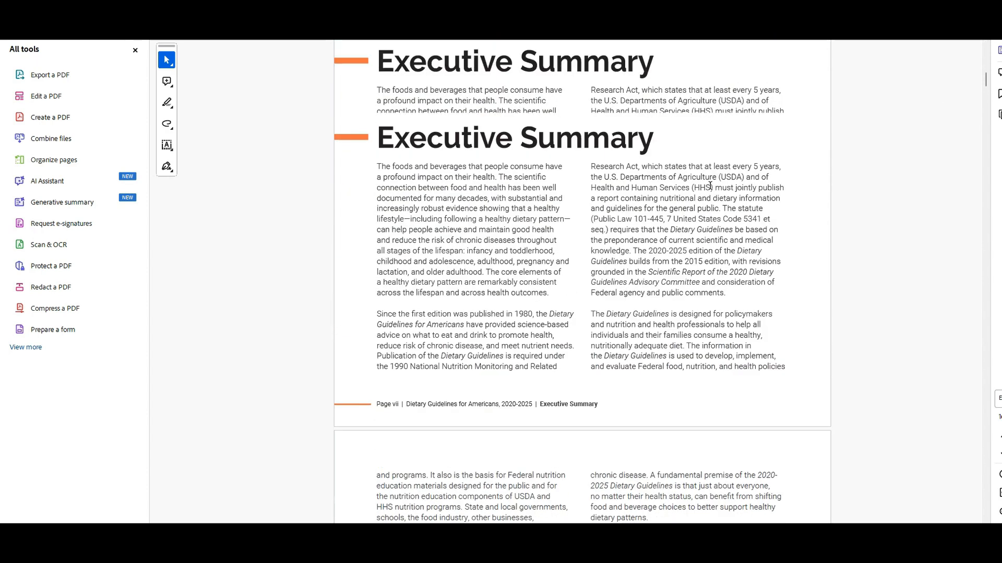
{"action": "left_click_drag", "start_coordinate": [655, 142], "coordinate": [636, 135]}
{"action": "left_click", "coordinate": [391, 152]}
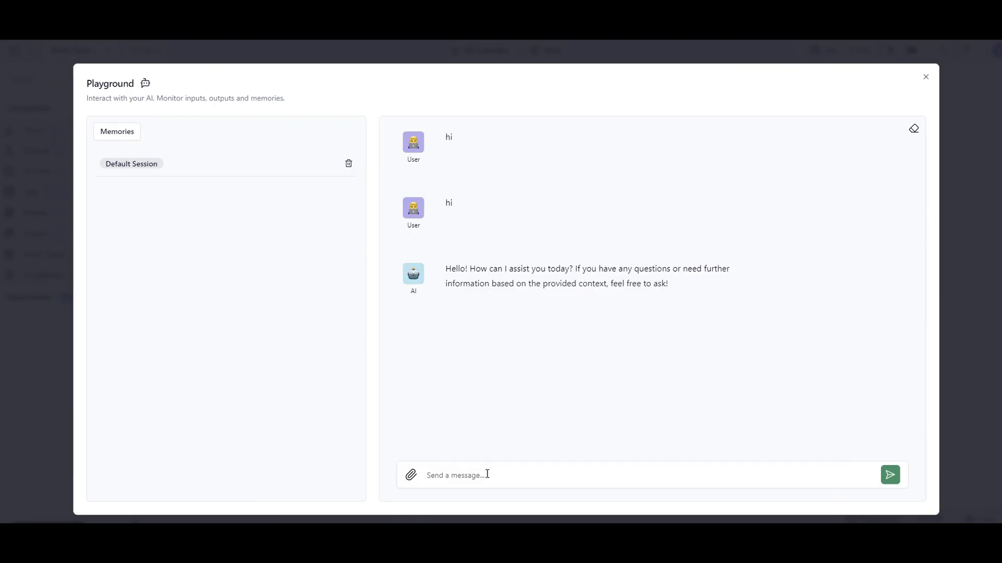
Return to Langflow's Playground and send the message "tell me about Executive Summary".
{"action": "left_click", "coordinate": [488, 474]}
{"action": "left_click", "coordinate": [487, 474]}
{"action": "type", "text": "tell me ab"}
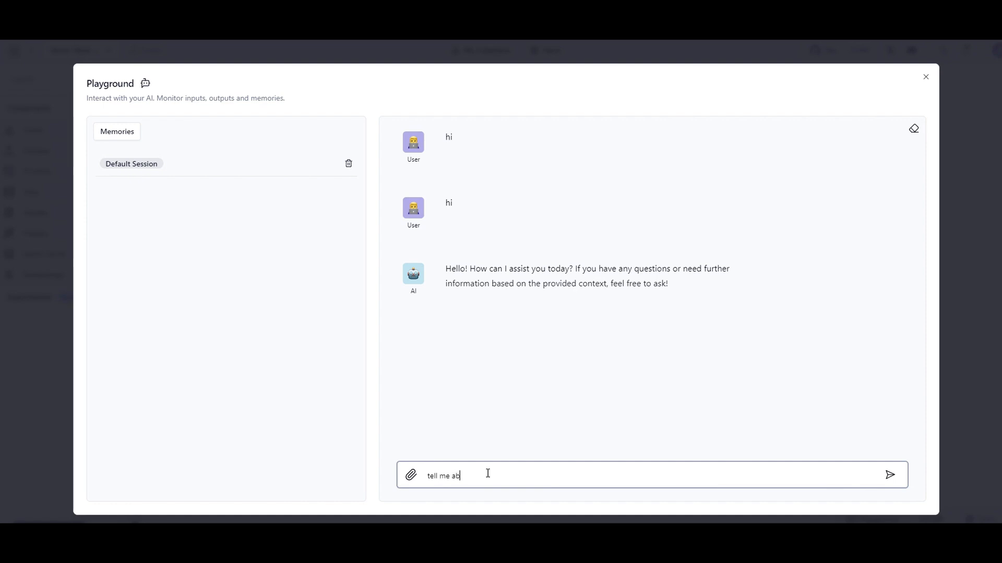
{"action": "type", "text": "out Executive Summary"}
{"action": "key", "text": "Return"}
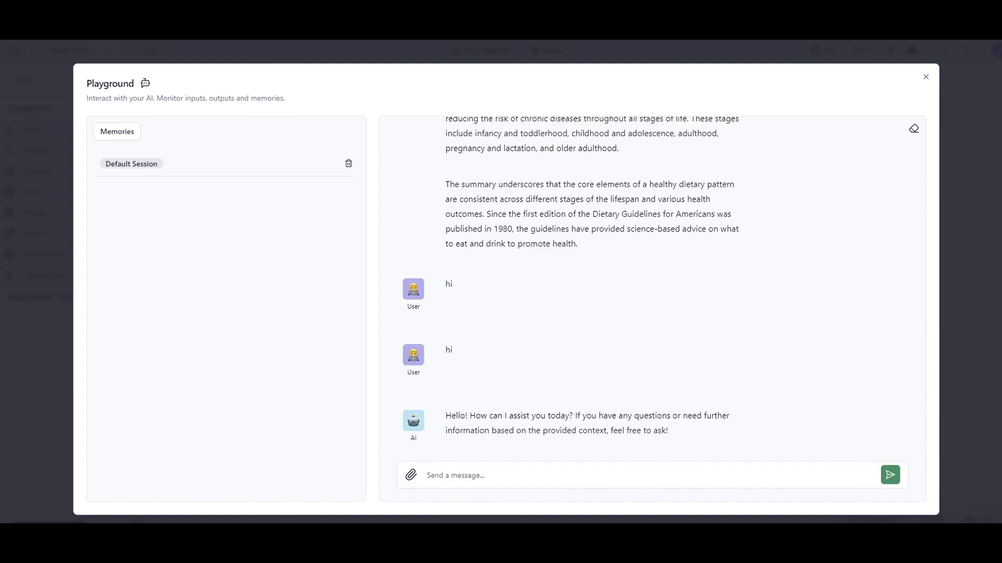
Read the AI's answer about the Executive Summary, highlighting its paragraphs, and close the Playground.
{"action": "scroll", "coordinate": [689, 302], "scroll_direction": "up", "scroll_amount": 3}
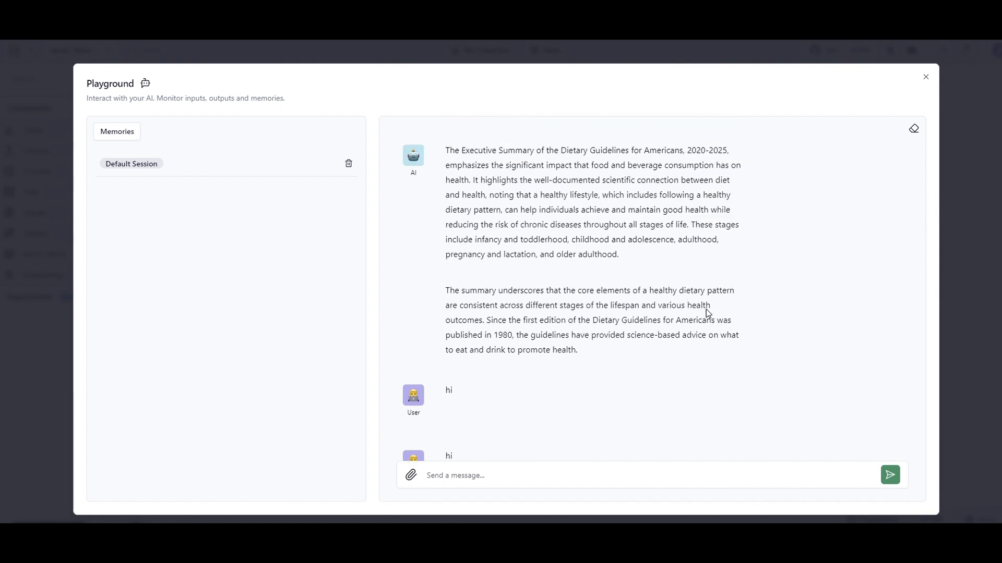
{"action": "mouse_move", "coordinate": [445, 206]}
{"action": "left_mouse_down"}
{"action": "mouse_move", "coordinate": [509, 234]}
{"action": "mouse_move", "coordinate": [542, 235]}
{"action": "left_mouse_up"}
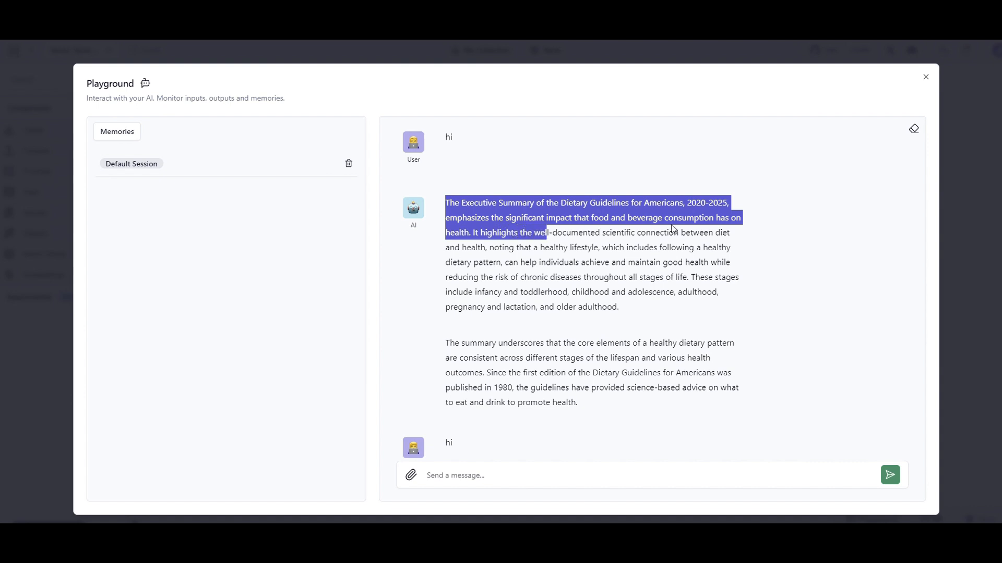
{"action": "left_click", "coordinate": [586, 207]}
{"action": "left_click_drag", "start_coordinate": [562, 202], "coordinate": [737, 389]}
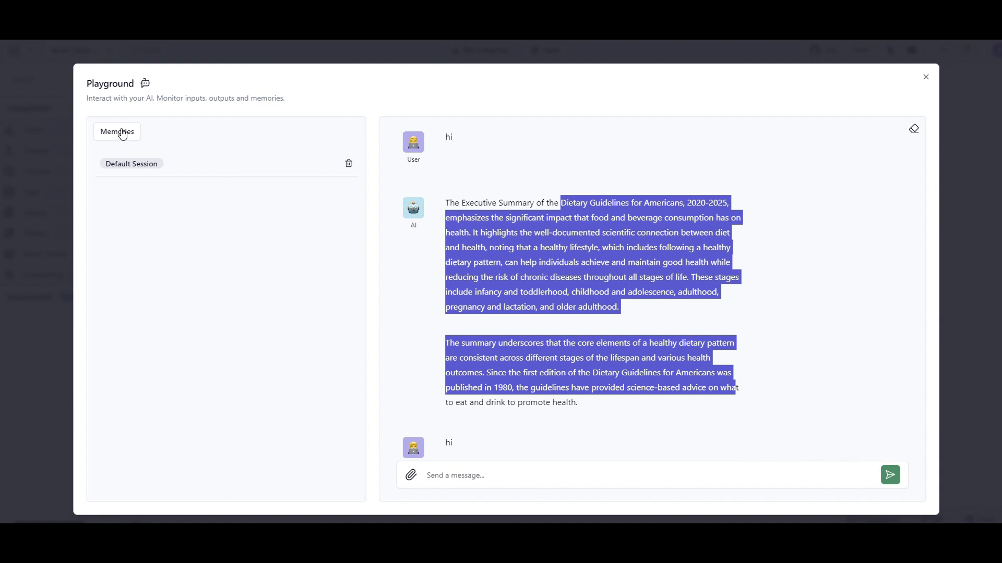
{"action": "left_click", "coordinate": [932, 80]}
{"action": "left_click", "coordinate": [930, 77]}
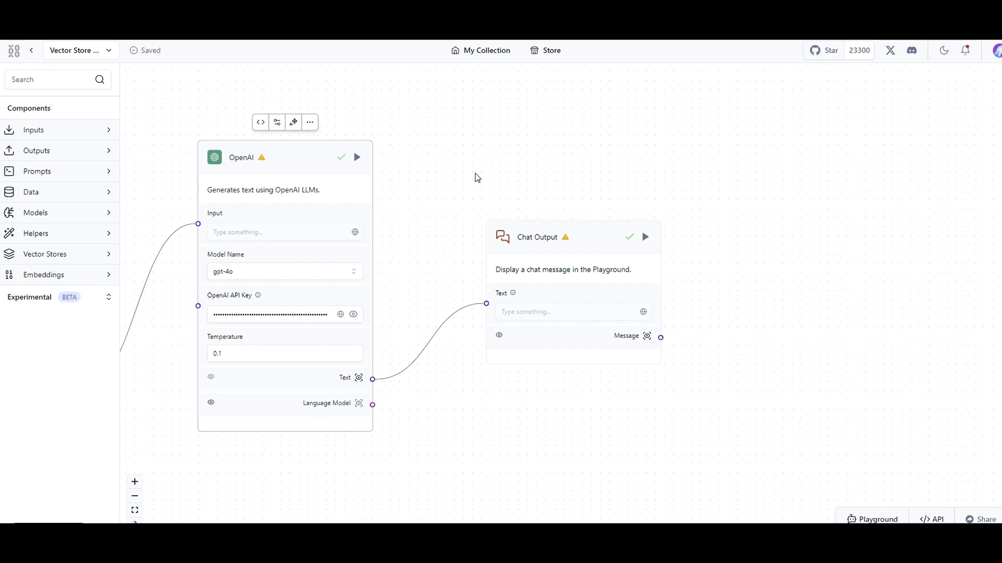
Open the flow's API code and examine the Run cURL request, highlighting its base URL.
{"action": "scroll", "coordinate": [465, 165], "scroll_direction": "down", "scroll_amount": 3}
{"action": "left_click_drag", "start_coordinate": [549, 144], "coordinate": [704, 152]}
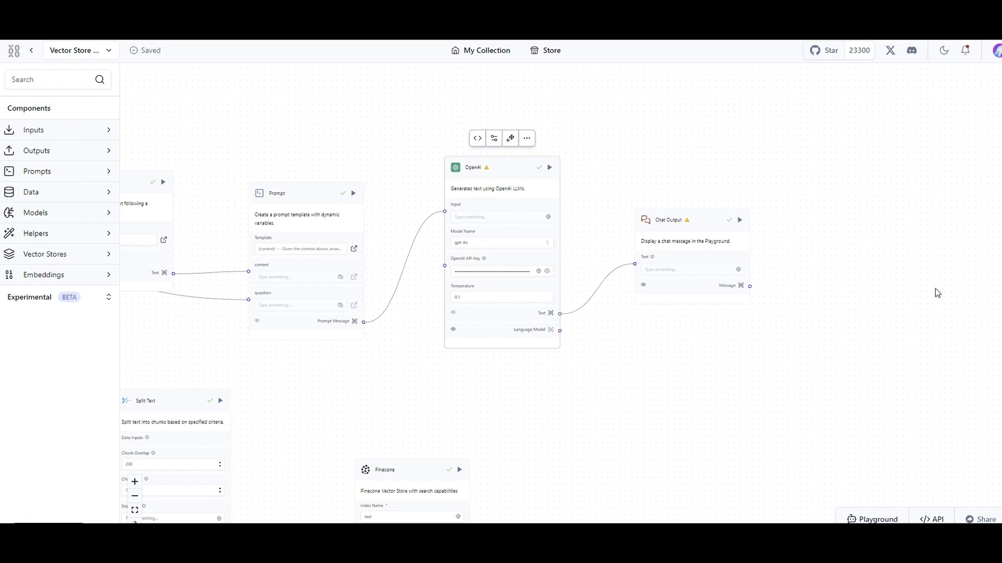
{"action": "left_click", "coordinate": [934, 519]}
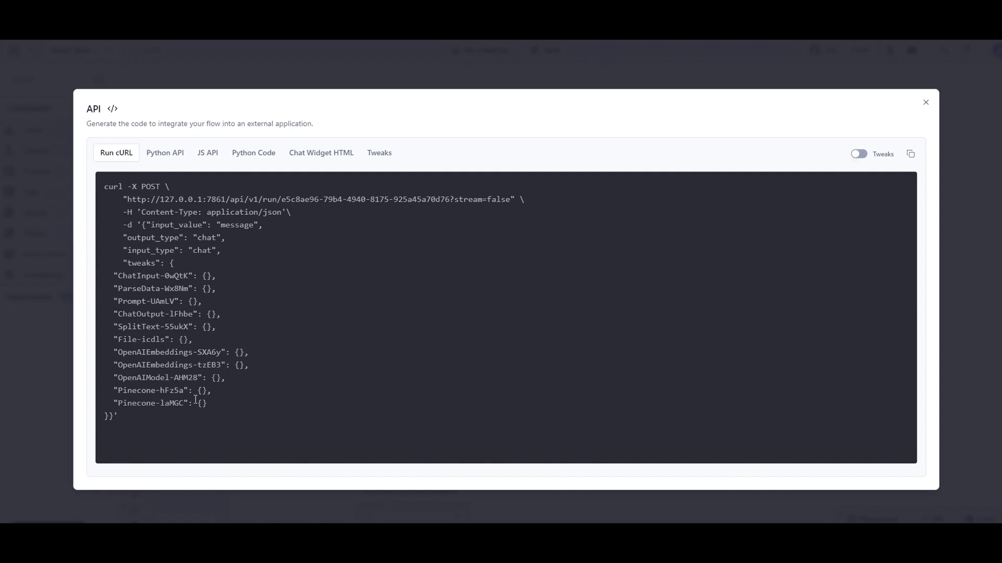
{"action": "left_click_drag", "start_coordinate": [179, 415], "coordinate": [200, 196]}
{"action": "left_click", "coordinate": [196, 239]}
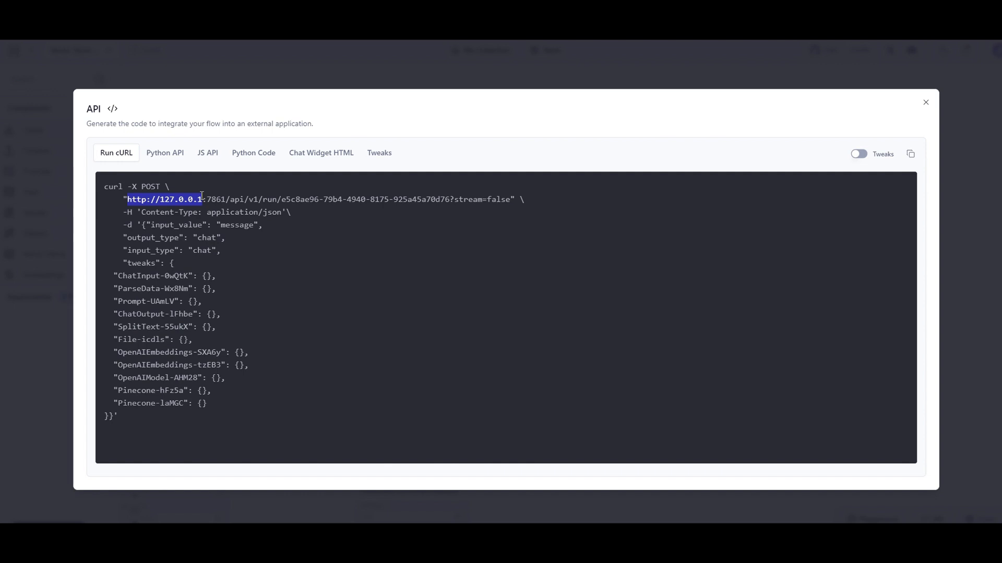
{"action": "left_click_drag", "start_coordinate": [231, 200], "coordinate": [131, 200]}
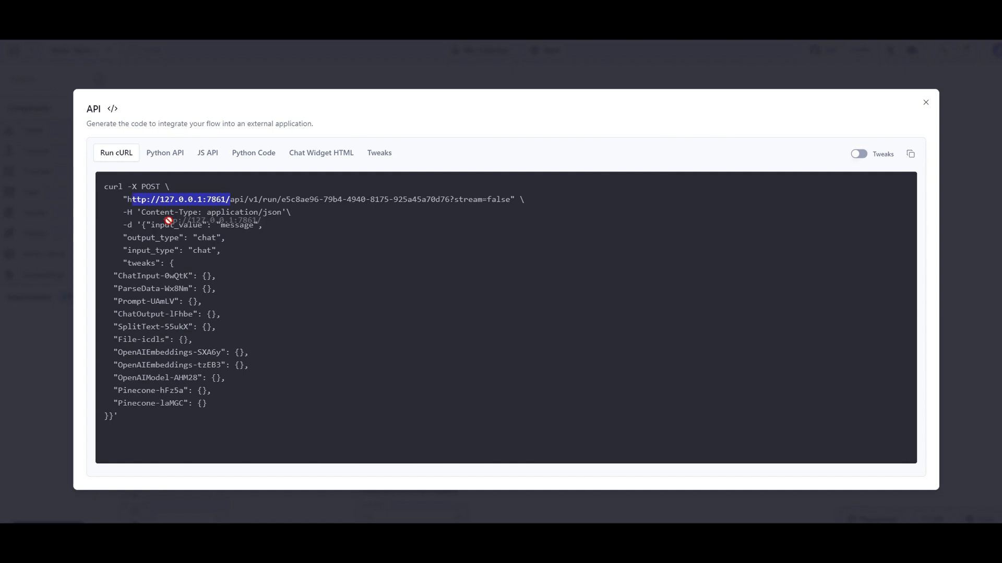
Examine the Python API code's base URL, flow ID, endpoint and tweaks, and close the API window.
{"action": "left_click", "coordinate": [168, 155]}
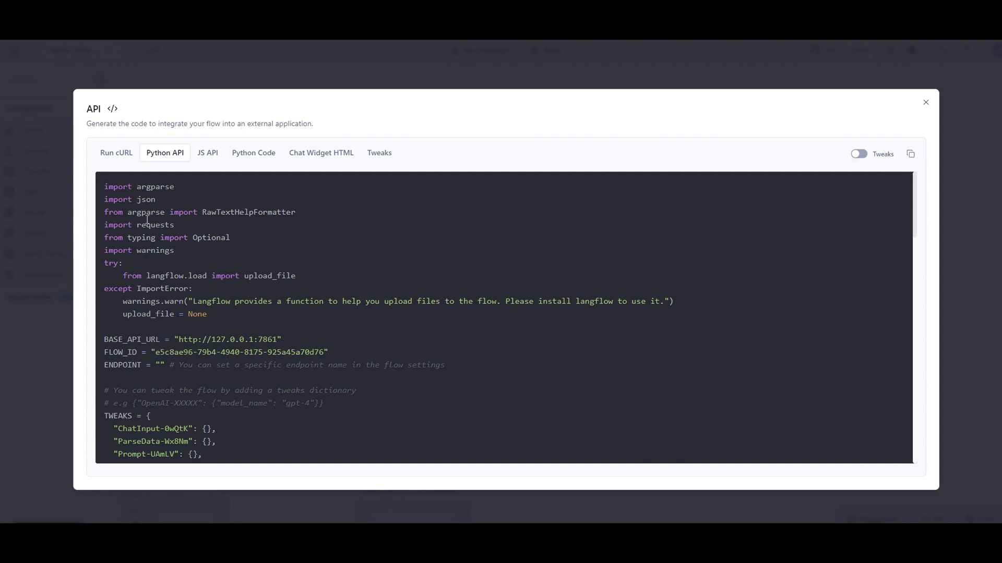
{"action": "scroll", "coordinate": [194, 335], "scroll_direction": "down", "scroll_amount": 1}
{"action": "scroll", "coordinate": [239, 328], "scroll_direction": "up", "scroll_amount": 1}
{"action": "scroll", "coordinate": [218, 289], "scroll_direction": "down", "scroll_amount": 1}
{"action": "left_click_drag", "start_coordinate": [280, 288], "coordinate": [180, 289]}
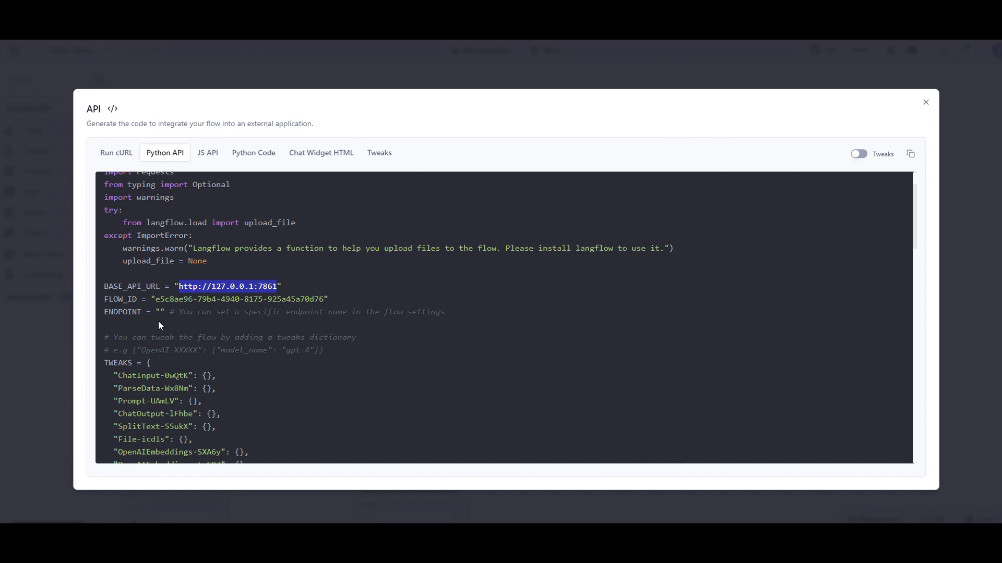
{"action": "scroll", "coordinate": [159, 322], "scroll_direction": "down", "scroll_amount": 1}
{"action": "left_click", "coordinate": [164, 264]}
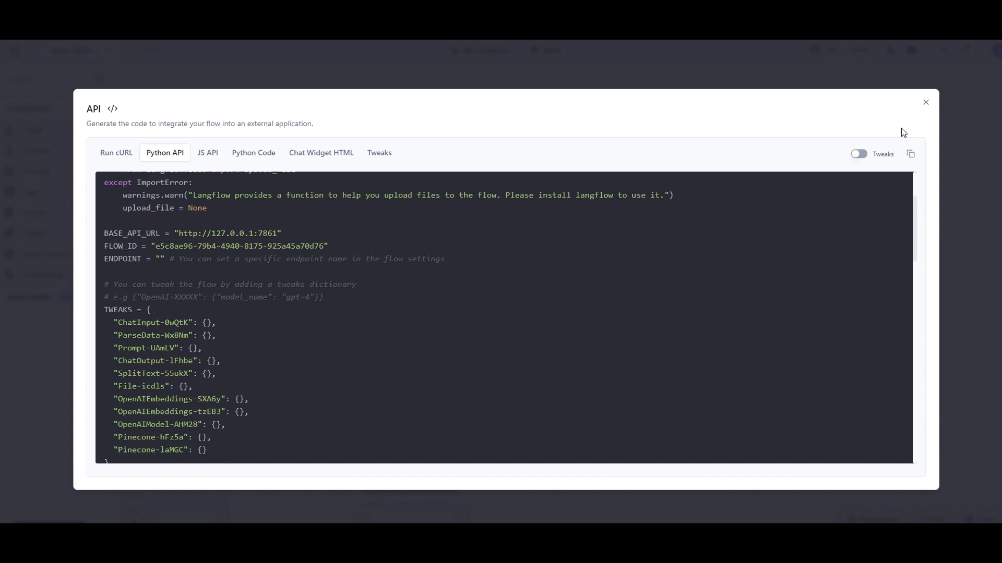
{"action": "left_click", "coordinate": [926, 103]}
Set the flow's endpoint name to rag in its settings and save the change.
{"action": "scroll", "coordinate": [172, 77], "scroll_direction": "up", "scroll_amount": 4}
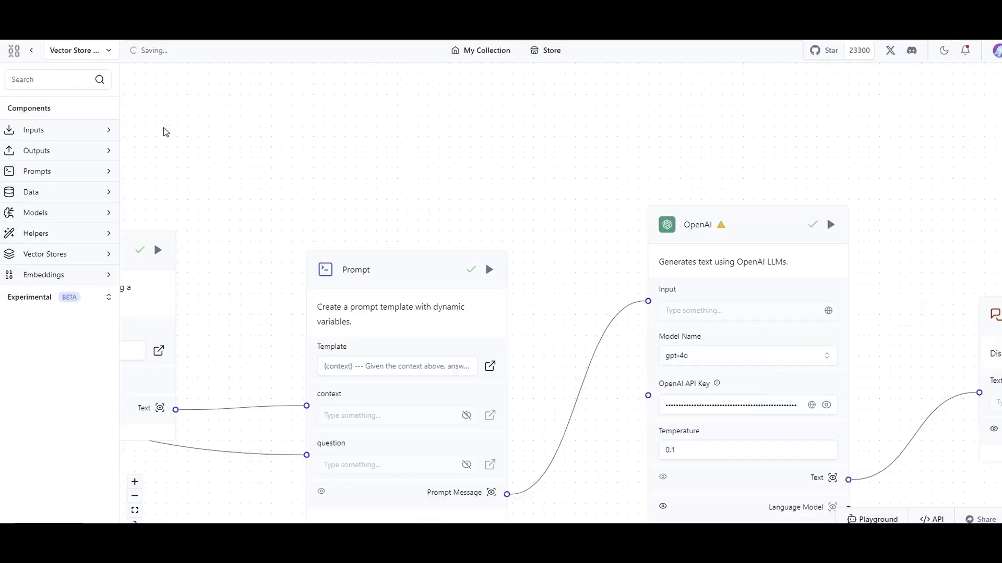
{"action": "scroll", "coordinate": [161, 129], "scroll_direction": "down", "scroll_amount": 2}
{"action": "left_click", "coordinate": [101, 54]}
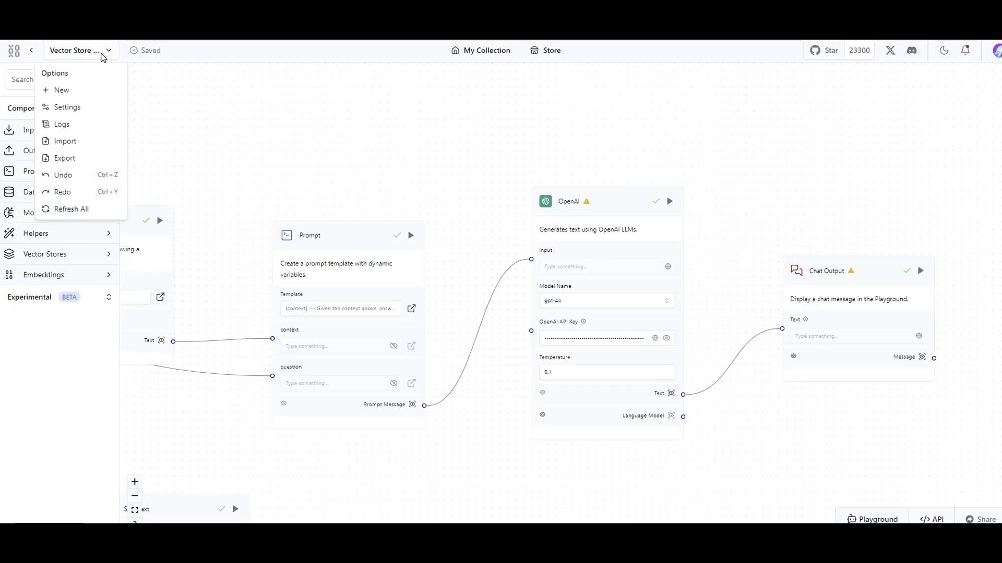
{"action": "left_click", "coordinate": [80, 108]}
{"action": "left_click", "coordinate": [367, 359]}
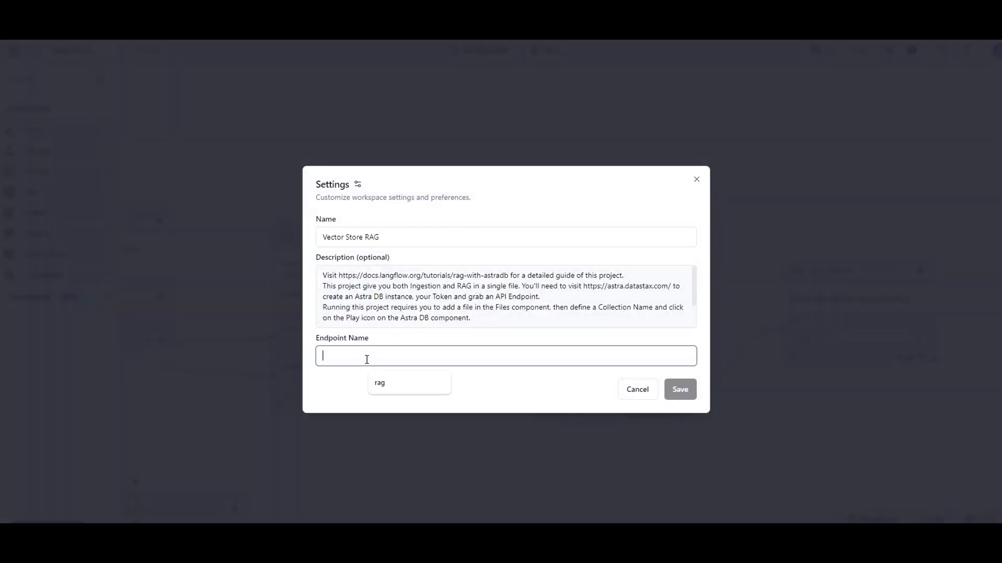
{"action": "left_click", "coordinate": [405, 386]}
{"action": "left_click", "coordinate": [683, 397]}
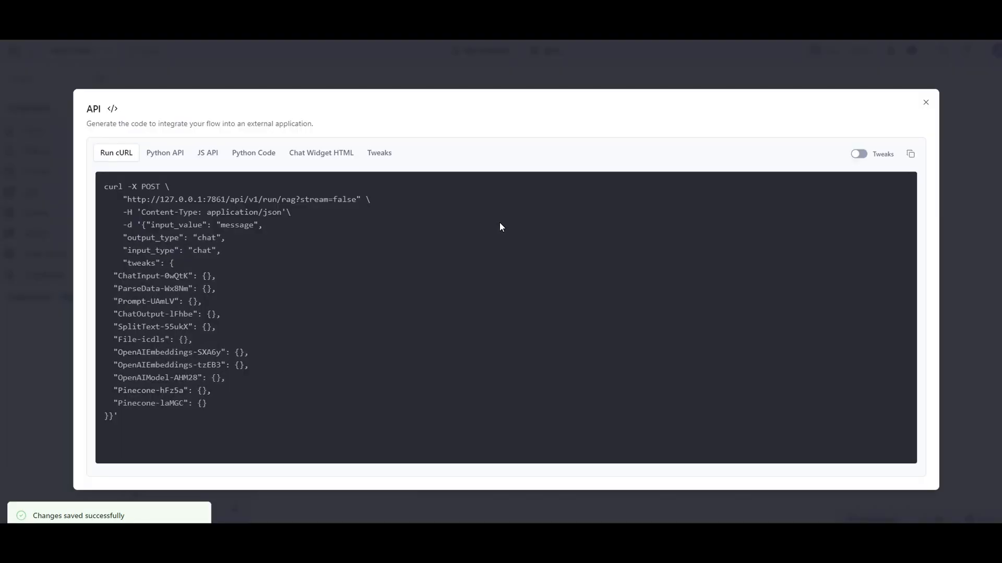
Reopen the Python API code, read through it to the main function, and close the API window.
{"action": "left_click", "coordinate": [922, 517]}
{"action": "left_click", "coordinate": [186, 156]}
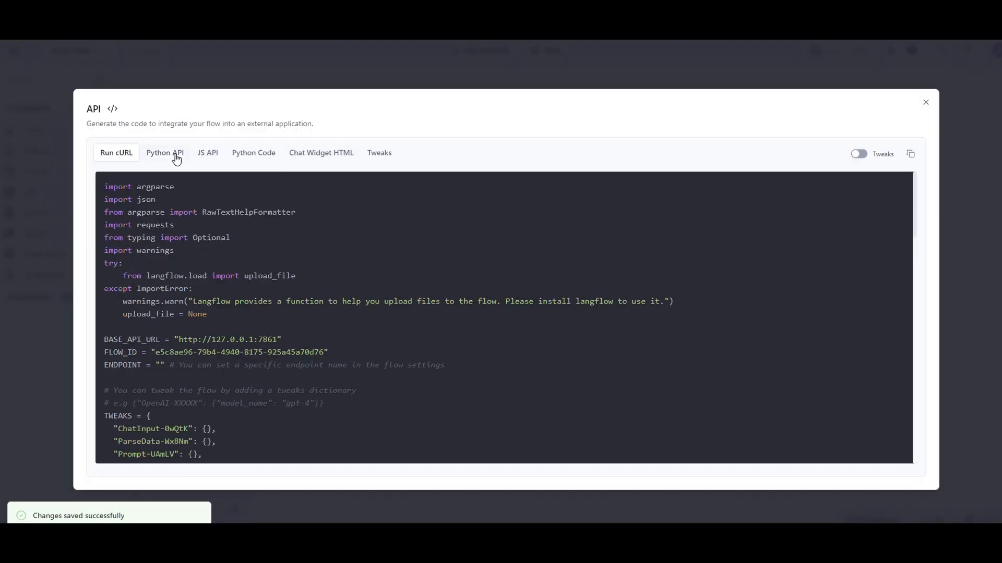
{"action": "scroll", "coordinate": [183, 317], "scroll_direction": "down", "scroll_amount": 3}
{"action": "scroll", "coordinate": [161, 310], "scroll_direction": "down", "scroll_amount": 5}
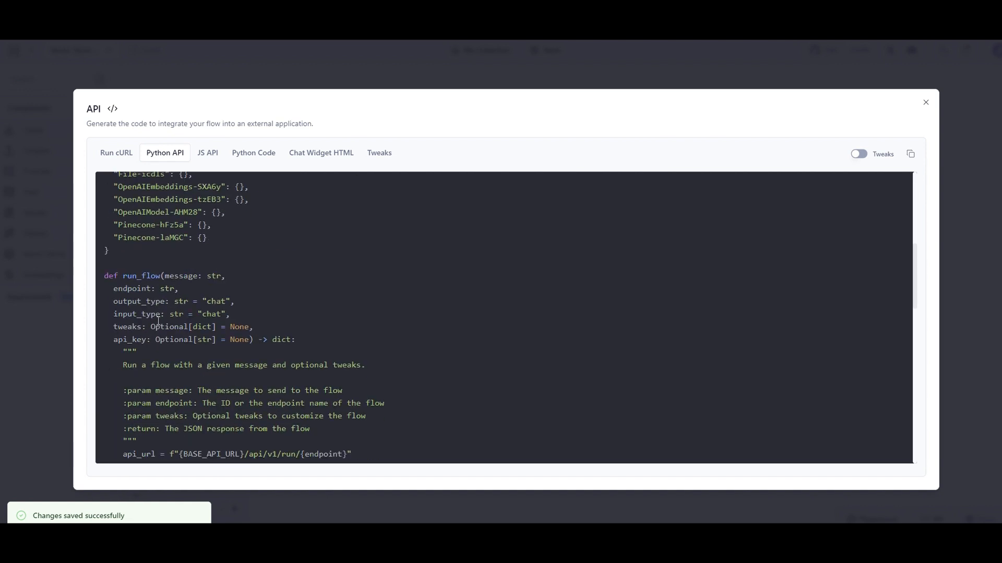
{"action": "scroll", "coordinate": [164, 258], "scroll_direction": "down", "scroll_amount": 5}
{"action": "scroll", "coordinate": [223, 320], "scroll_direction": "down", "scroll_amount": 12}
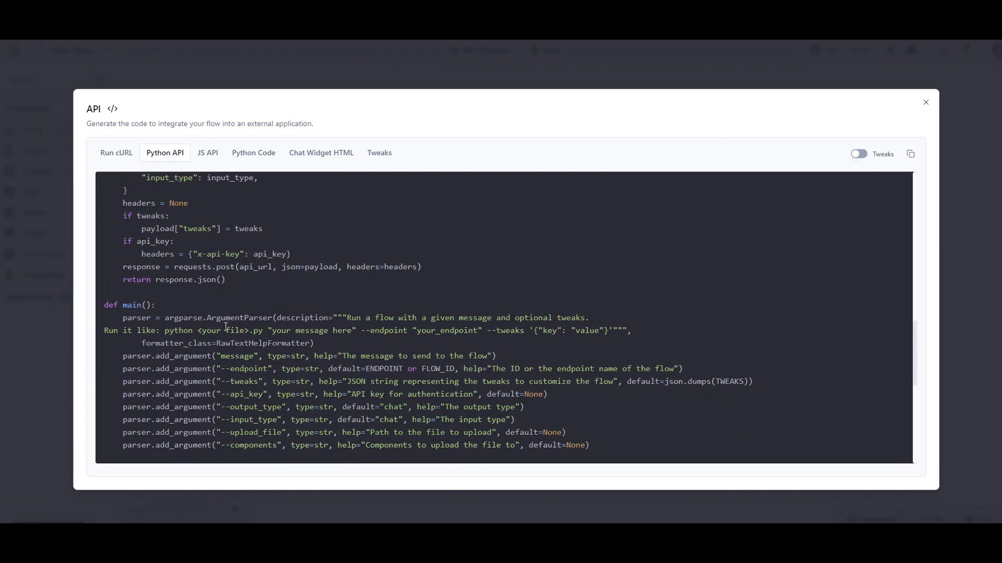
{"action": "scroll", "coordinate": [225, 329], "scroll_direction": "down", "scroll_amount": 3}
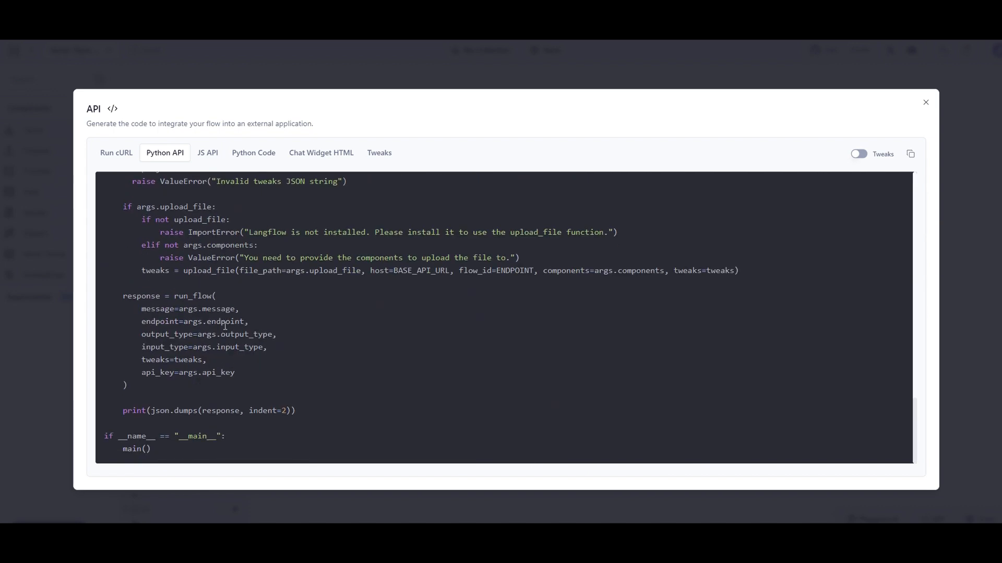
{"action": "left_click_drag", "start_coordinate": [179, 449], "coordinate": [104, 436]}
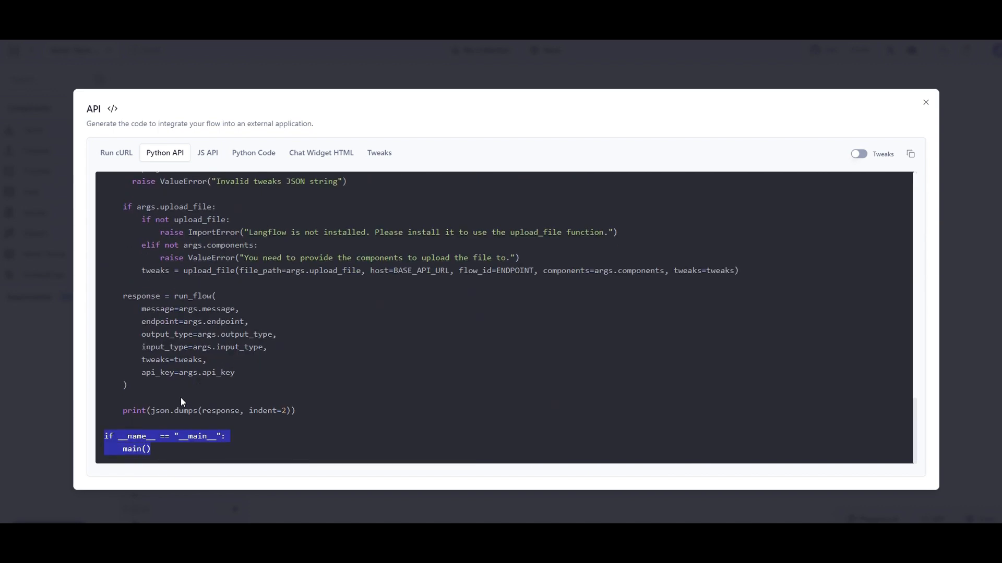
{"action": "scroll", "coordinate": [180, 396], "scroll_direction": "up", "scroll_amount": 8}
{"action": "left_click_drag", "start_coordinate": [134, 207], "coordinate": [365, 359]}
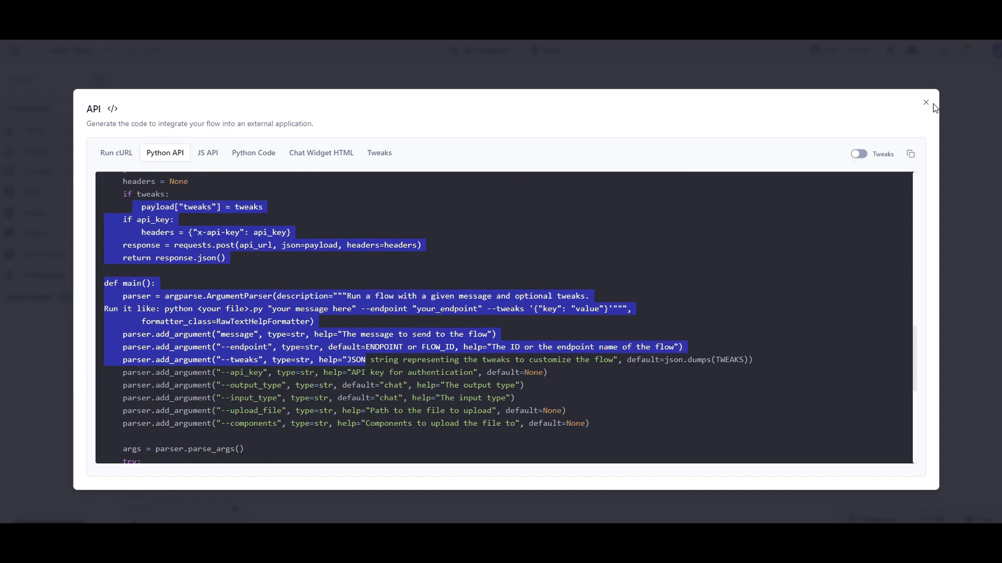
{"action": "left_click", "coordinate": [927, 104]}
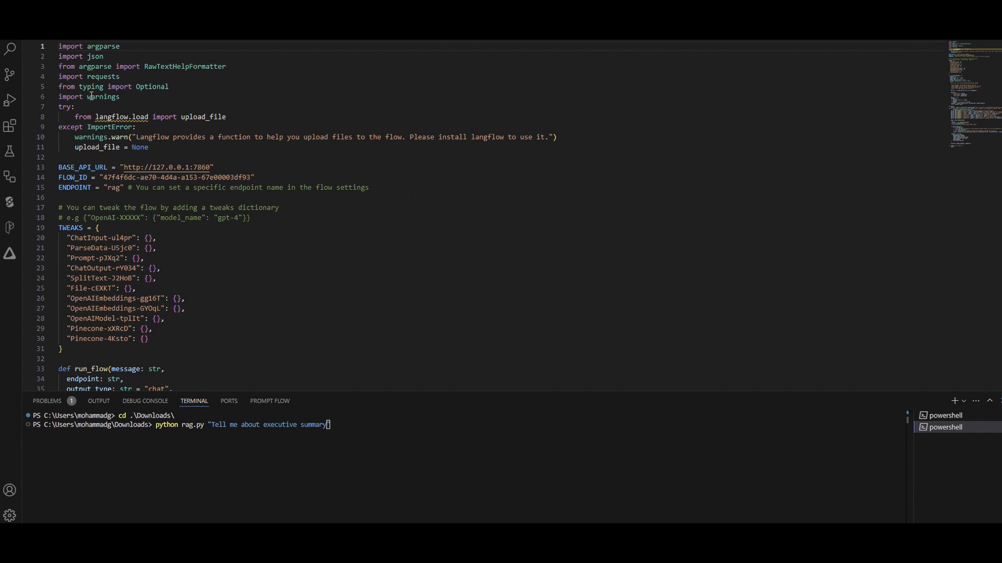
Review the rag.py script in VS Code, checking its ENDPOINT value and the code down to the main call.
{"action": "left_click_drag", "start_coordinate": [120, 188], "coordinate": [103, 189]}
{"action": "scroll", "coordinate": [194, 201], "scroll_direction": "down", "scroll_amount": 20}
{"action": "scroll", "coordinate": [194, 201], "scroll_direction": "down", "scroll_amount": 4}
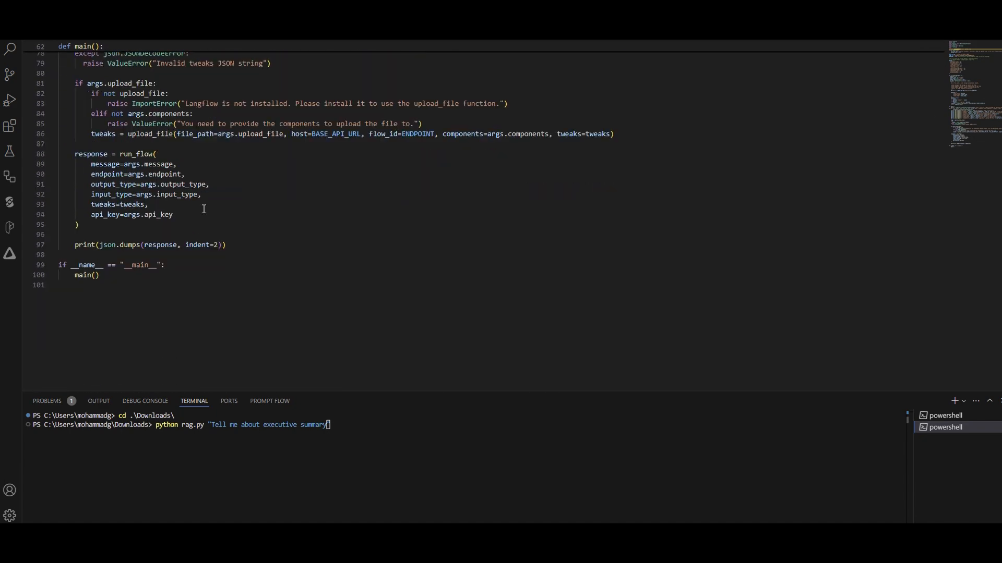
{"action": "scroll", "coordinate": [172, 182], "scroll_direction": "up", "scroll_amount": 19}
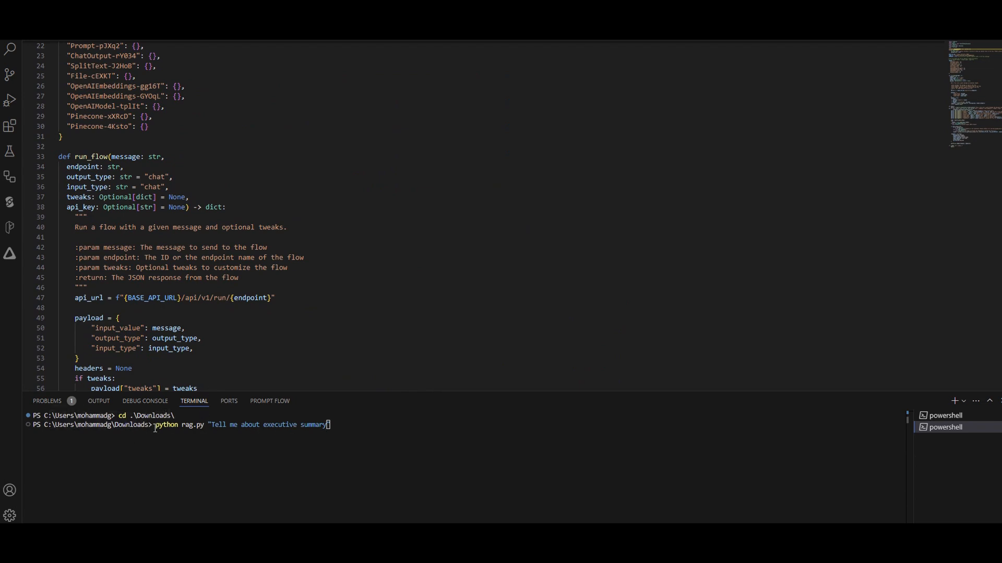
Run rag.py in the terminal with the question "Tell me about executive summary".
{"action": "left_click_drag", "start_coordinate": [332, 425], "coordinate": [209, 425]}
{"action": "left_click", "coordinate": [352, 425]}
{"action": "key", "text": "Return"}
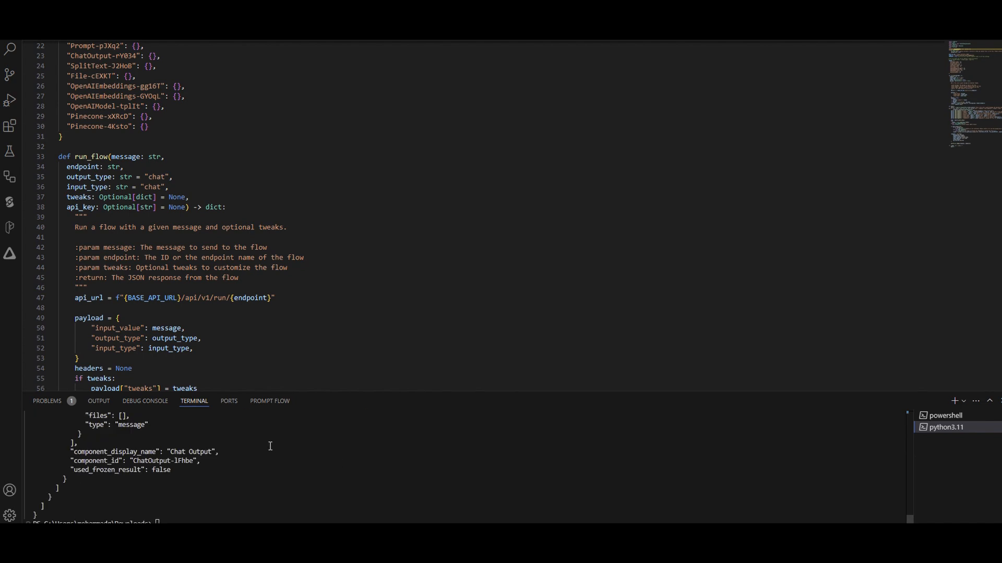
Read the returned JSON message and its metadata in the terminal, and check the script's BASE_API_URL line.
{"action": "scroll", "coordinate": [327, 445], "scroll_direction": "up", "scroll_amount": 4}
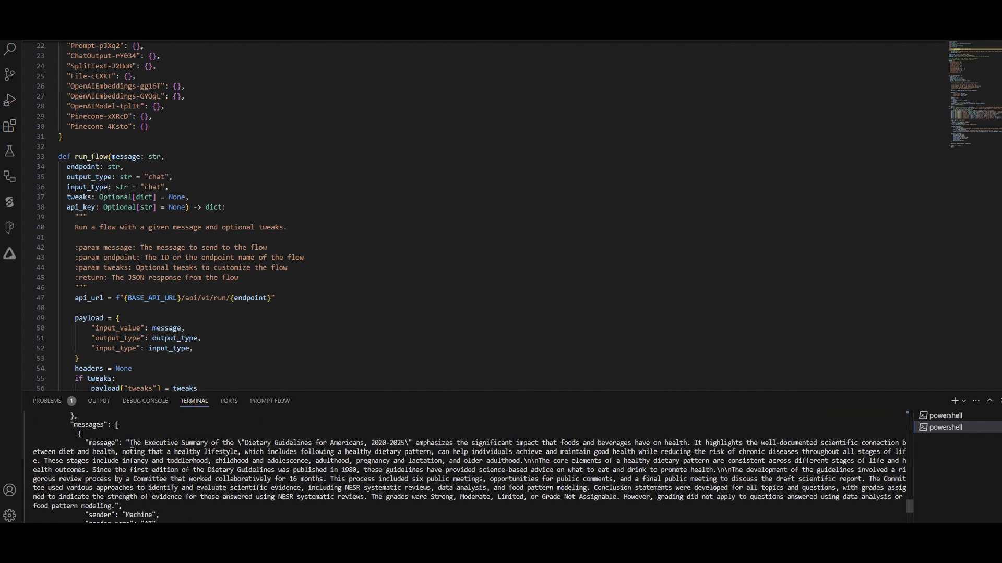
{"action": "left_click_drag", "start_coordinate": [130, 443], "coordinate": [378, 505]}
{"action": "scroll", "coordinate": [328, 486], "scroll_direction": "down", "scroll_amount": 5}
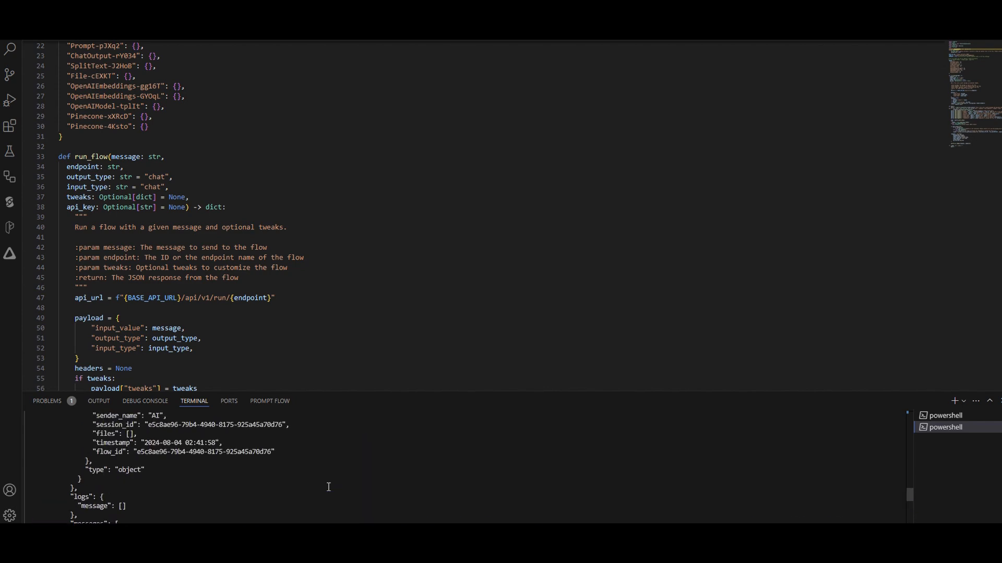
{"action": "scroll", "coordinate": [187, 466], "scroll_direction": "down", "scroll_amount": 5}
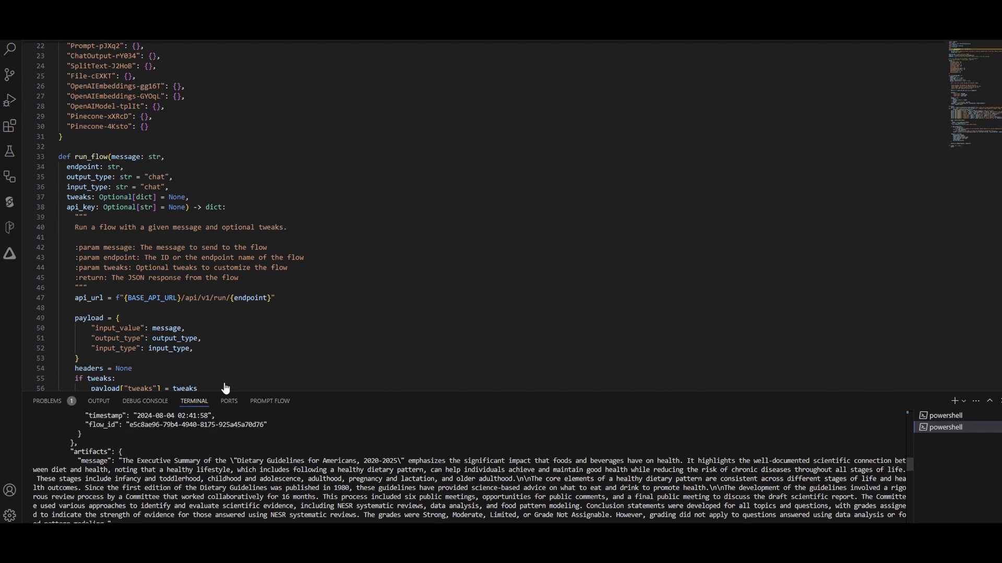
{"action": "scroll", "coordinate": [200, 180], "scroll_direction": "up", "scroll_amount": 7}
{"action": "left_click_drag", "start_coordinate": [214, 167], "coordinate": [112, 164]}
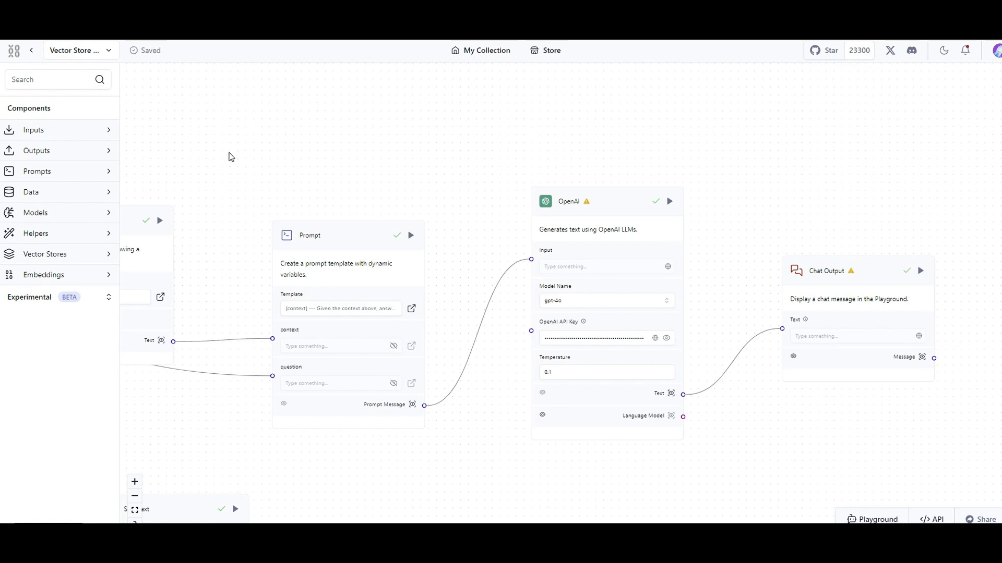
Return to Langflow's My Collection page, start a new project, and look over the available templates.
{"action": "left_click", "coordinate": [32, 51]}
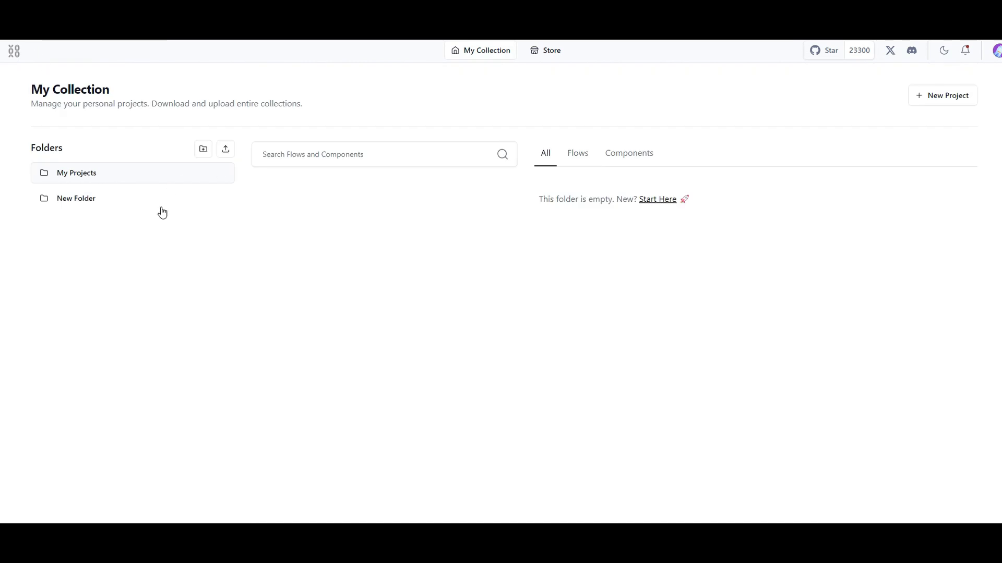
{"action": "left_click", "coordinate": [946, 95]}
{"action": "scroll", "coordinate": [415, 241], "scroll_direction": "down", "scroll_amount": 1}
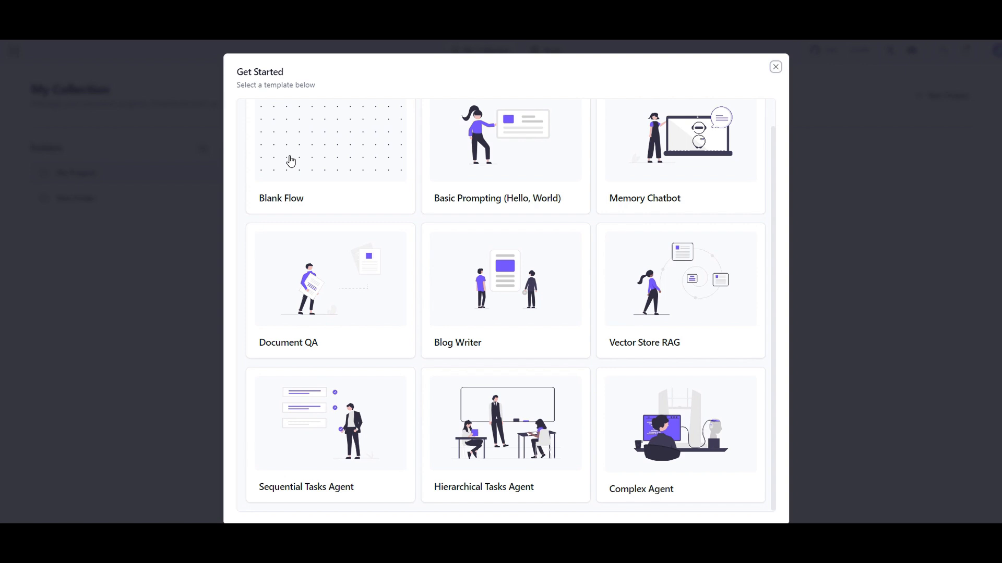